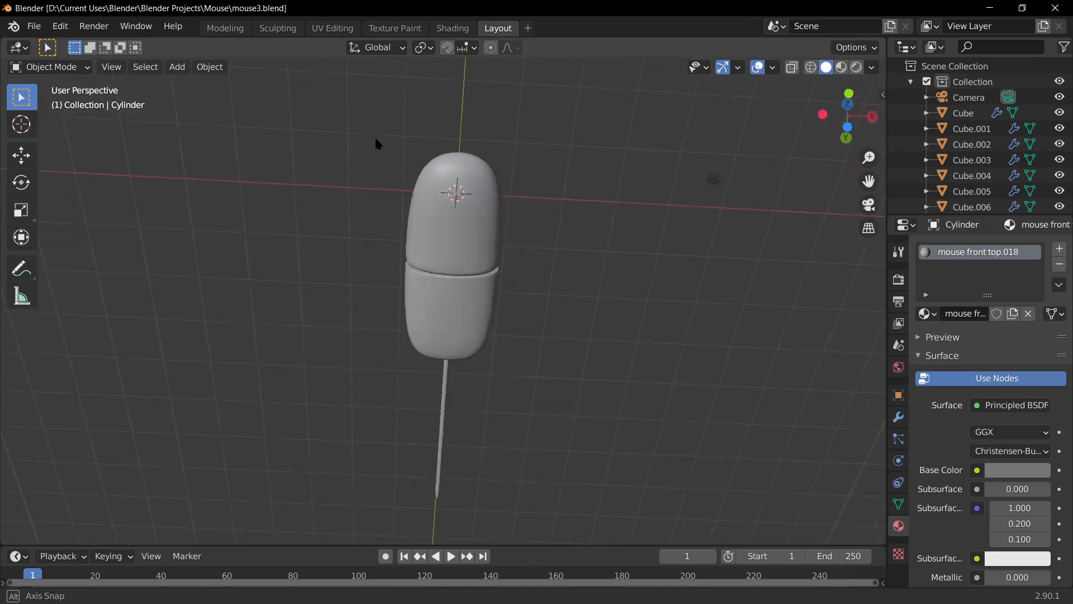
Switch the viewport to Material Preview shading and select the main body of the mouse.
left_click(841, 68)
scroll(699, 198, "up", 4)
middle_click_drag(680, 184, 542, 175)
key("Tab")
key("Tab")
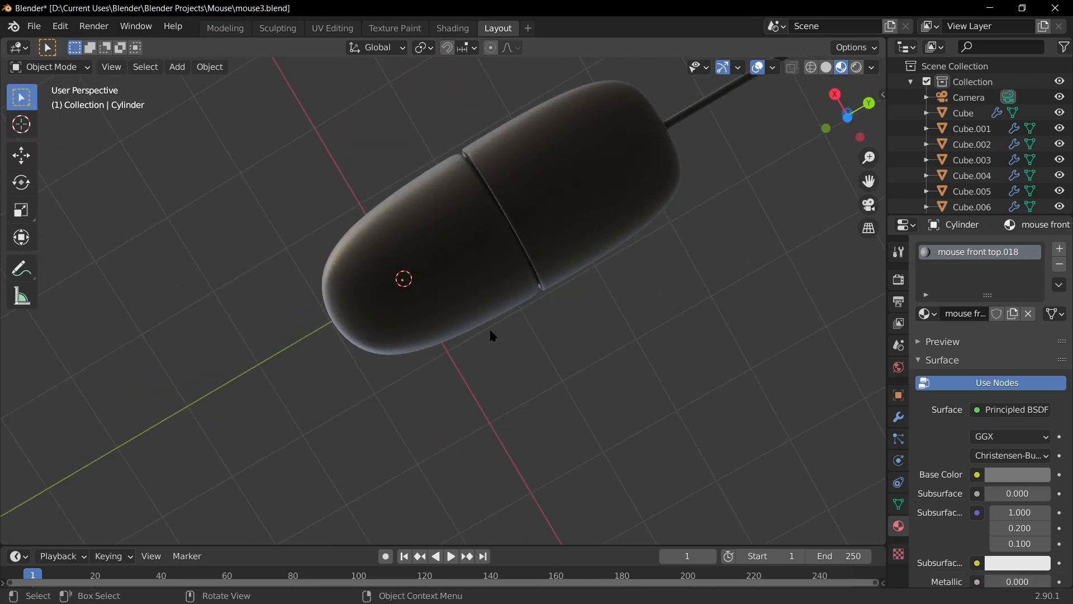
left_click(464, 296)
middle_click_drag(464, 296, 585, 397)
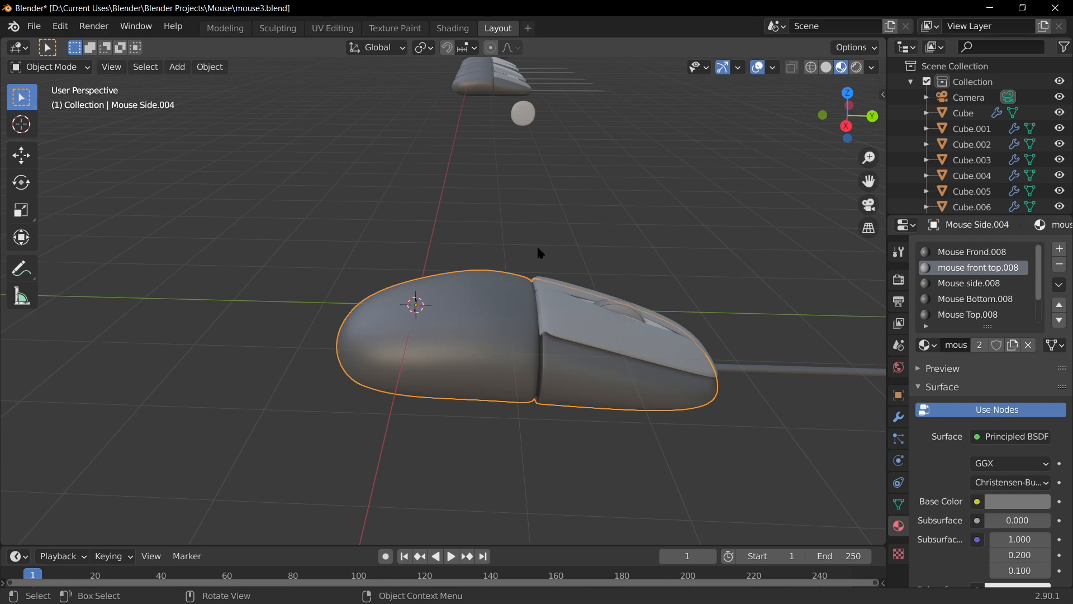
middle_click_drag(537, 248, 412, 267)
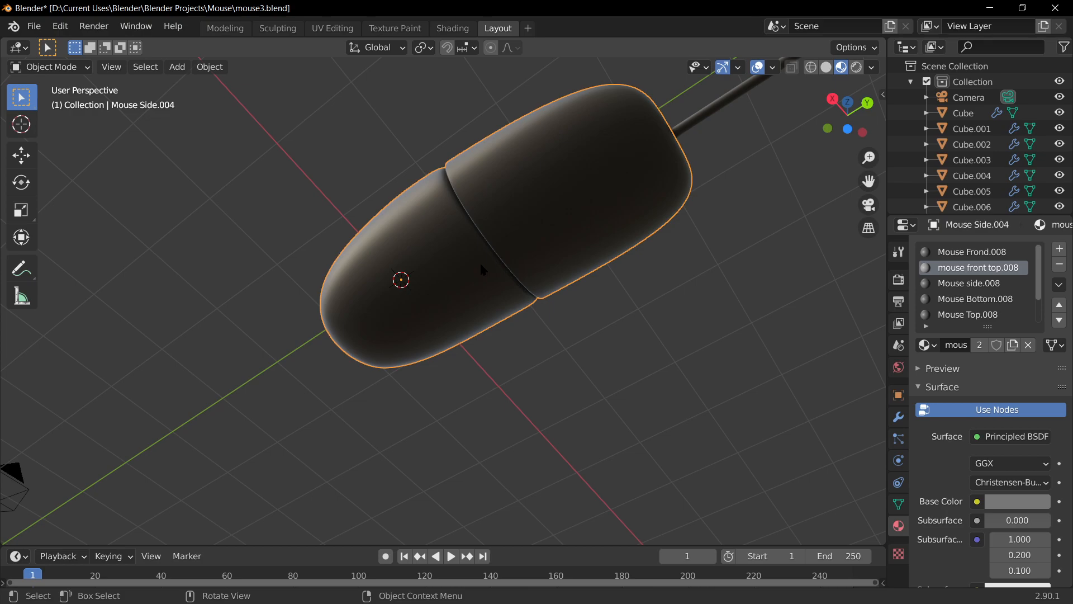
In Edit Mode with face selection, select a four-by-two block of faces on the underside of the mouse's rear half.
key("Tab")
scroll(444, 280, "up", 4)
middle_click_drag(432, 233, 403, 240)
left_click(460, 234, "shift")
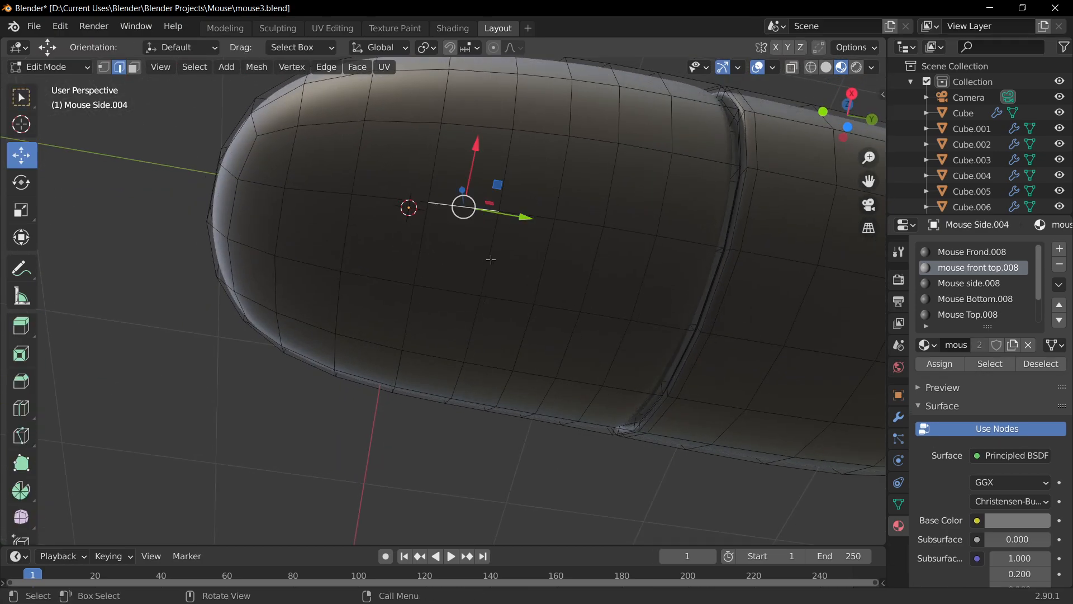
key("3")
left_click(456, 249)
left_click(515, 258, "shift")
left_click(567, 265, "shift")
left_click(619, 274, "shift")
left_click(586, 358, "shift")
left_click(529, 347, "shift")
left_click(490, 344, "shift")
left_click(447, 333, "shift")
middle_click_drag(447, 333, 412, 317)
middle_click_drag(476, 381, 505, 379)
middle_click_drag(510, 253, 388, 249)
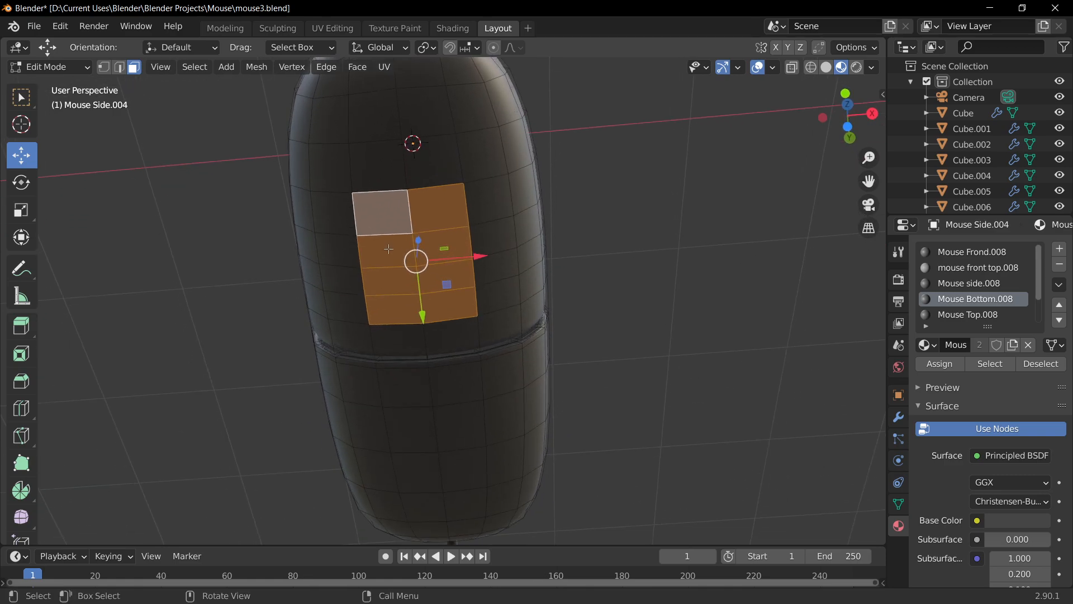
Examine the selected underside faces and the overall mouse shape from several angles.
middle_click_drag(477, 262, 222, 328)
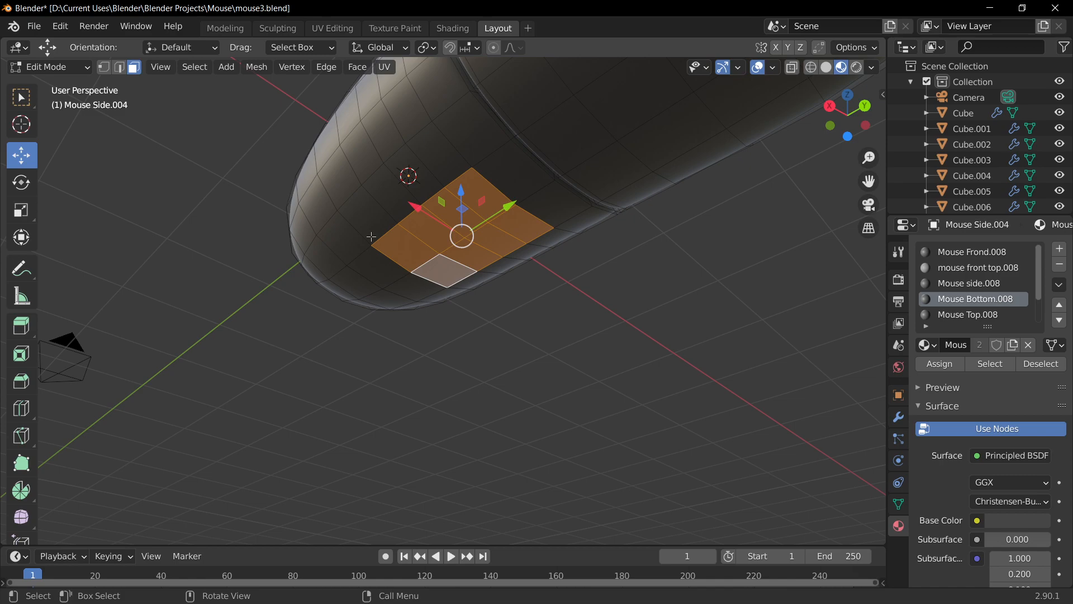
middle_click_drag(480, 256, 585, 288)
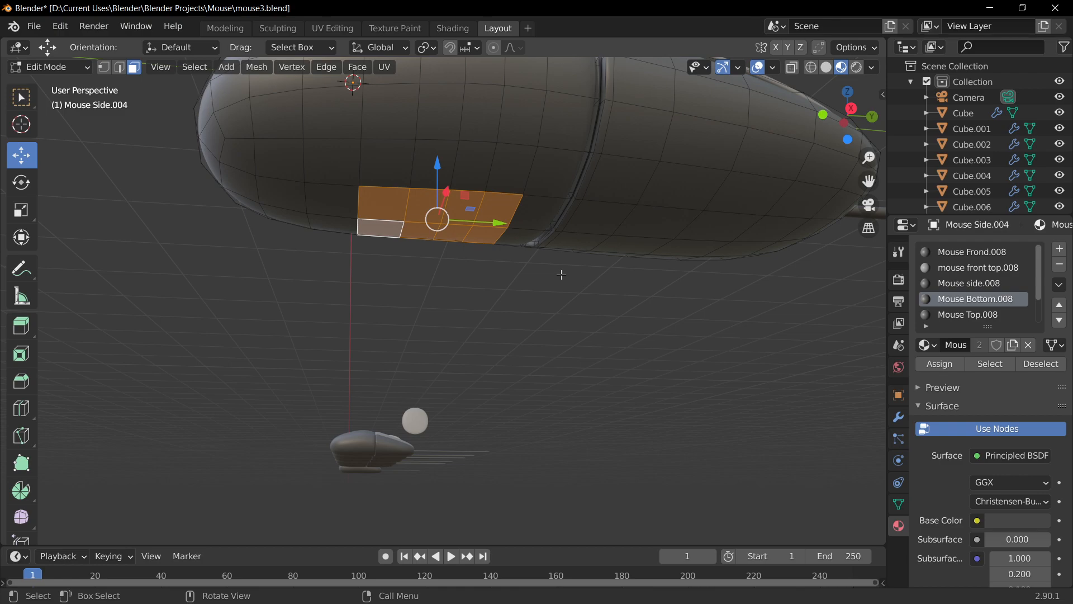
middle_click_drag(552, 279, 546, 220)
scroll(501, 211, "up", 3)
middle_click_drag(507, 272, 328, 102)
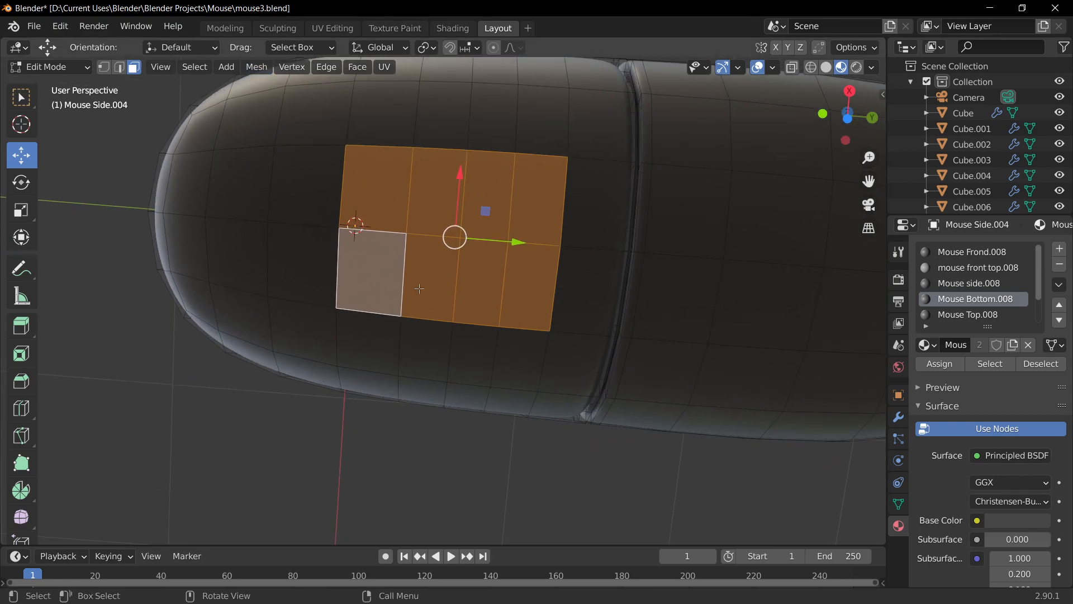
scroll(409, 286, "down", 3)
middle_click_drag(410, 286, 494, 261)
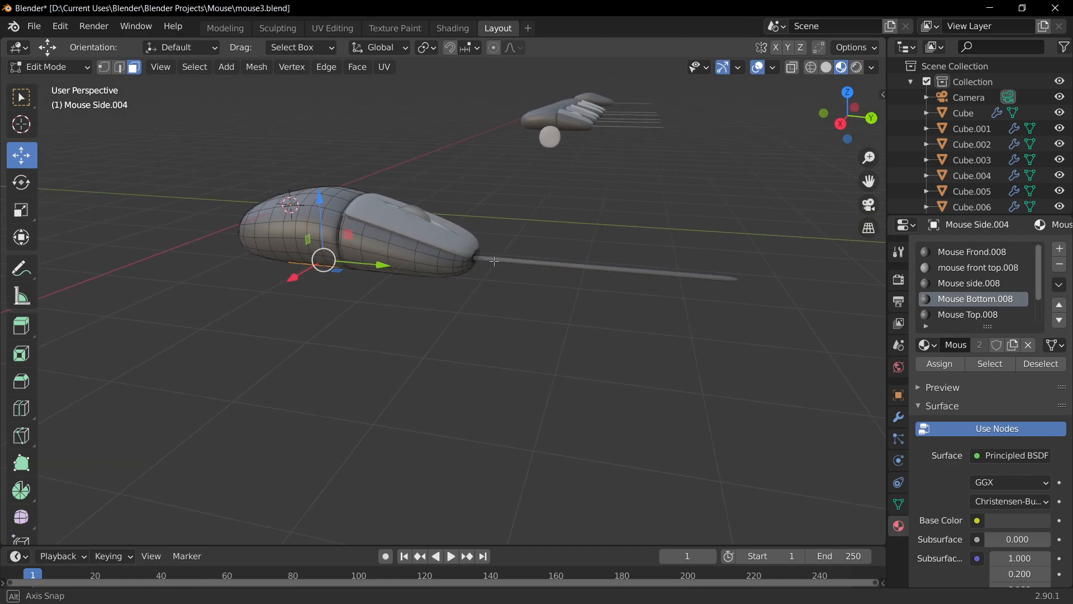
middle_click_drag(495, 261, 472, 279)
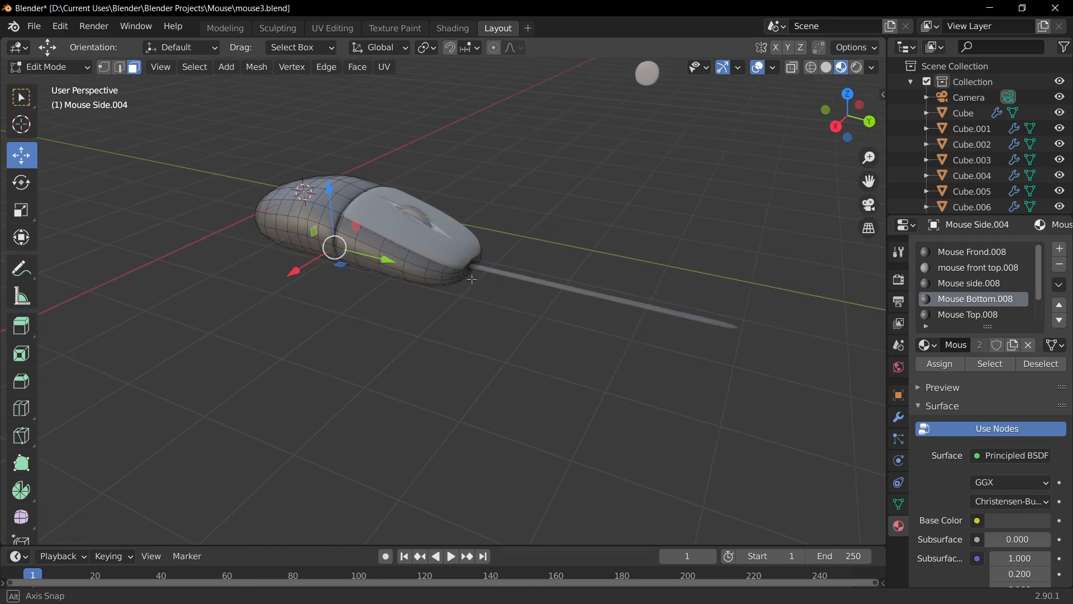
middle_click_drag(472, 279, 514, 232)
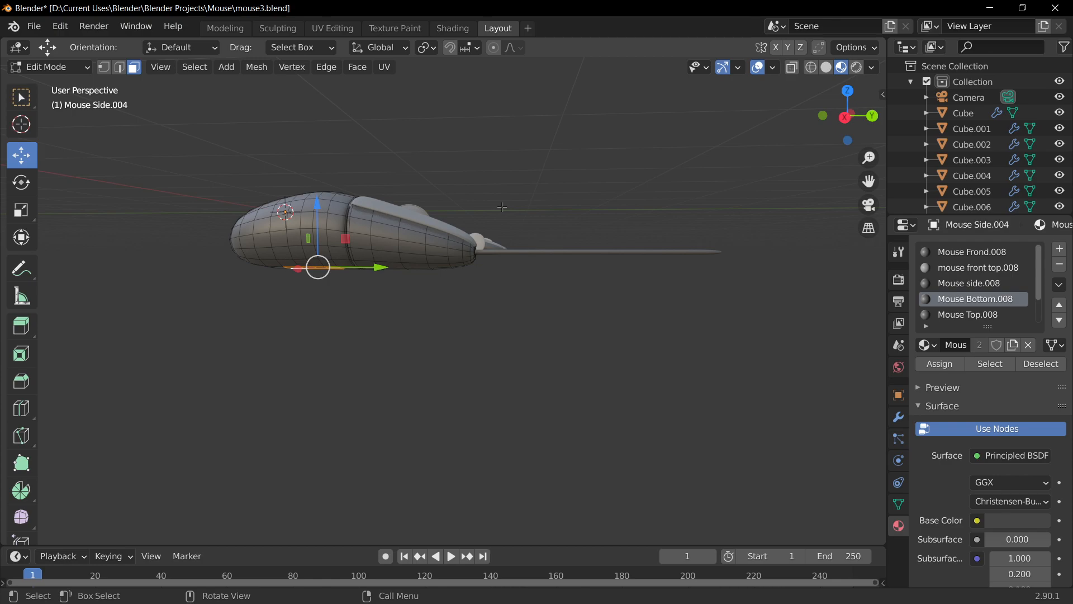
middle_click_drag(502, 207, 523, 266)
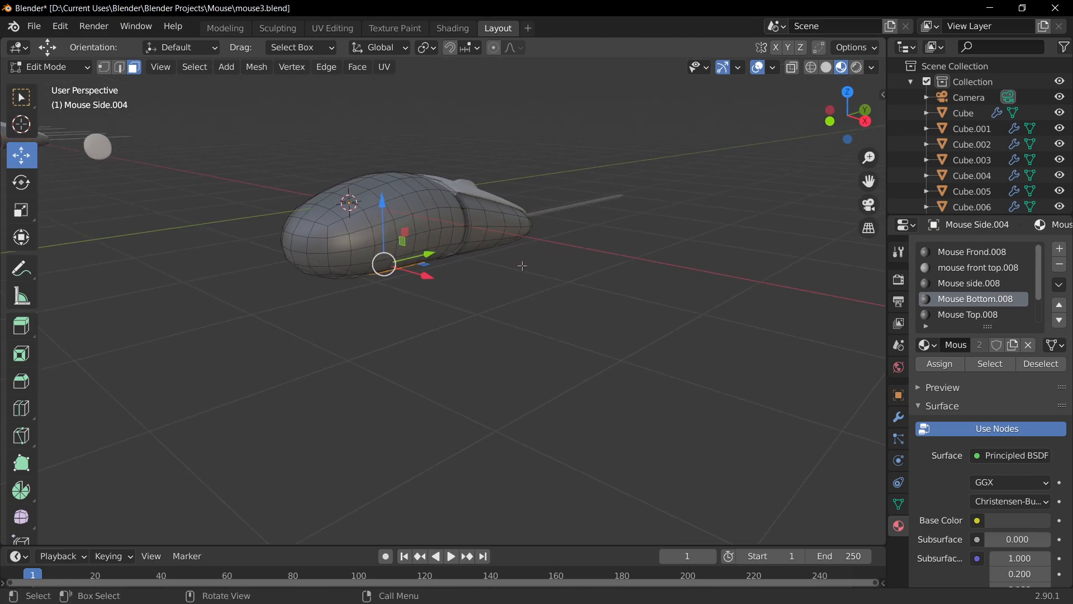
middle_click_drag(497, 238, 337, 205)
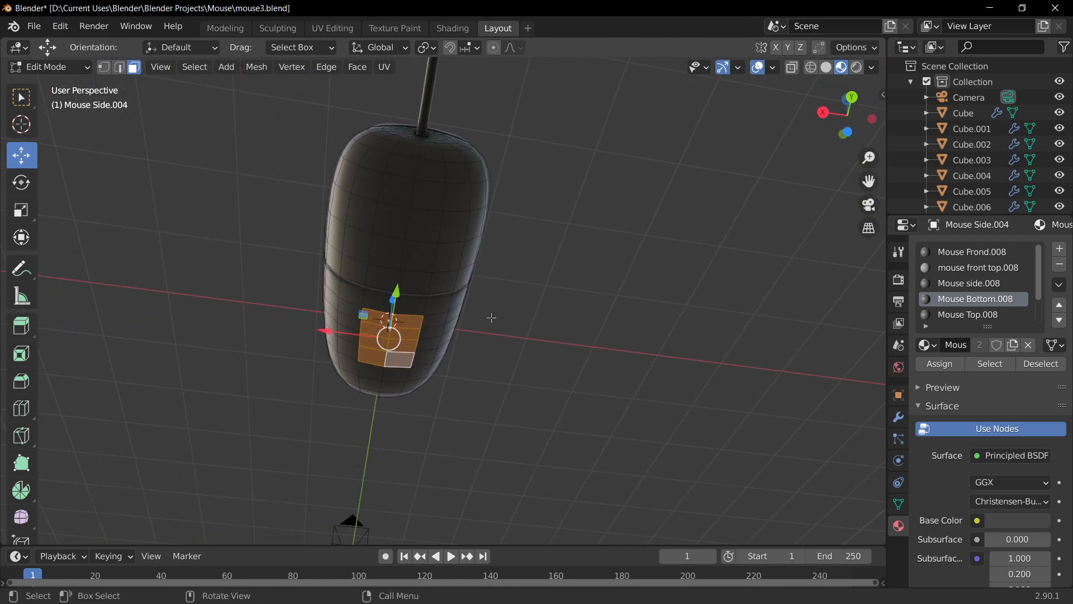
middle_click_drag(392, 335, 768, 474)
Show the mouse body's subdivision modifier in Object Mode and compare its Simple and Catmull-Clark types.
key("Tab")
left_click(898, 417)
middle_click_drag(434, 228, 400, 191)
key("Tab")
middle_click_drag(674, 318, 799, 310)
key("Tab")
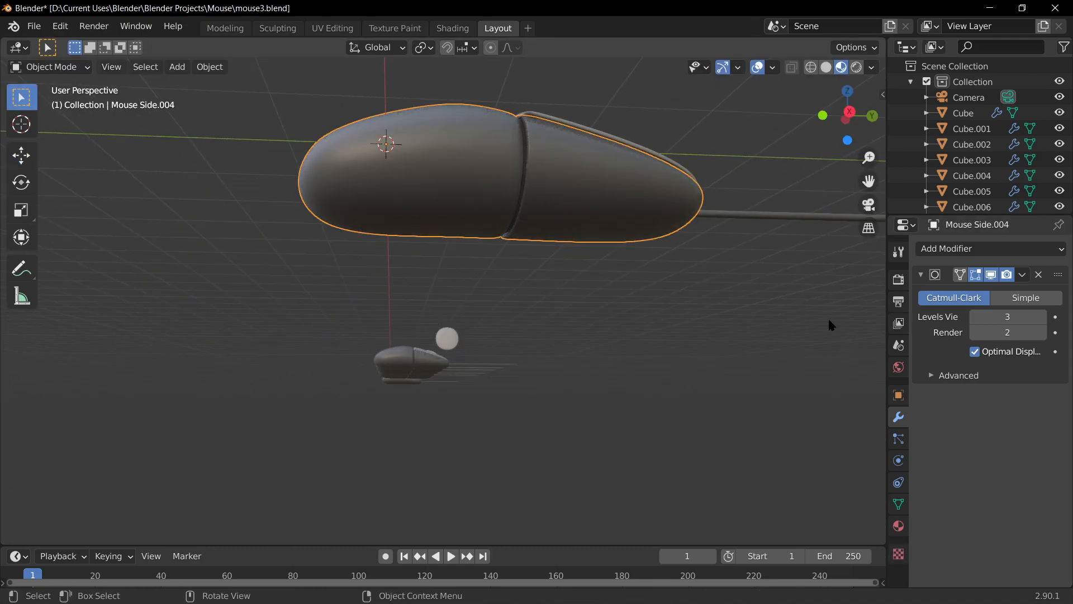
key("g")
key("Escape")
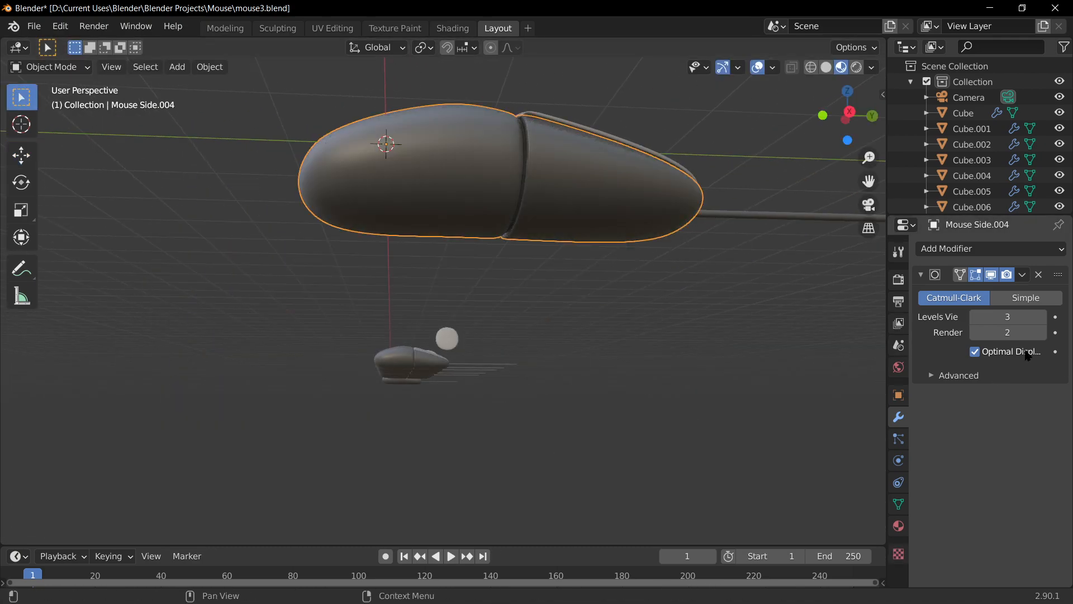
left_click(1024, 298)
left_click(955, 298)
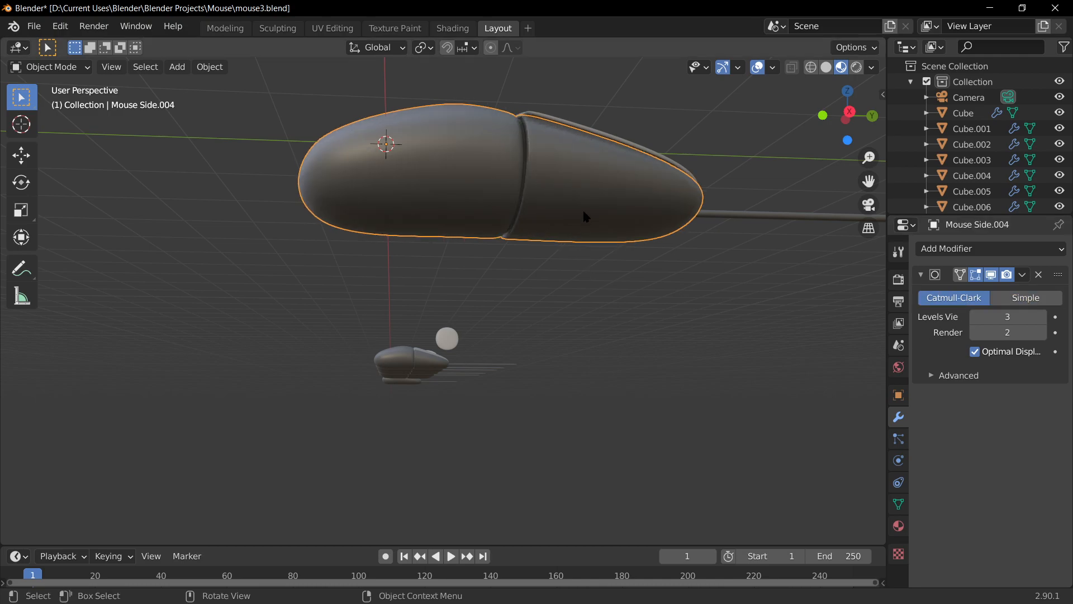
Try deleting a single face from the underside of the mouse body, and undo it.
middle_click_drag(582, 214, 584, 182)
key("Tab")
middle_click_drag(443, 260, 465, 205)
scroll(357, 302, "up", 5)
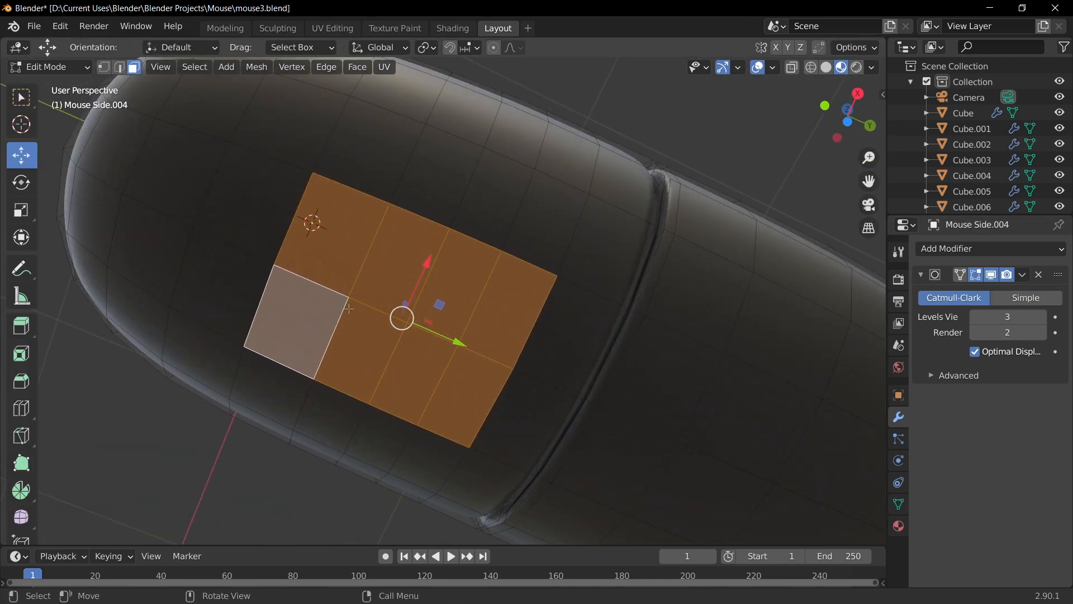
left_click(372, 333)
key("x")
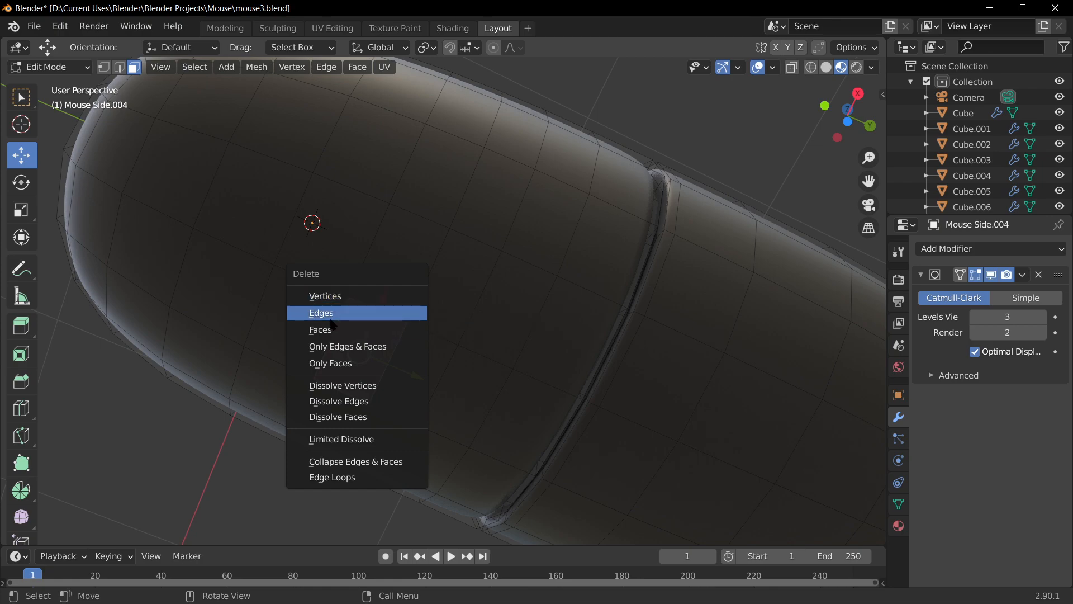
left_click(342, 333)
middle_click_drag(445, 359, 496, 321)
key("Tab")
scroll(434, 383, "down", 2)
key("ctrl+z")
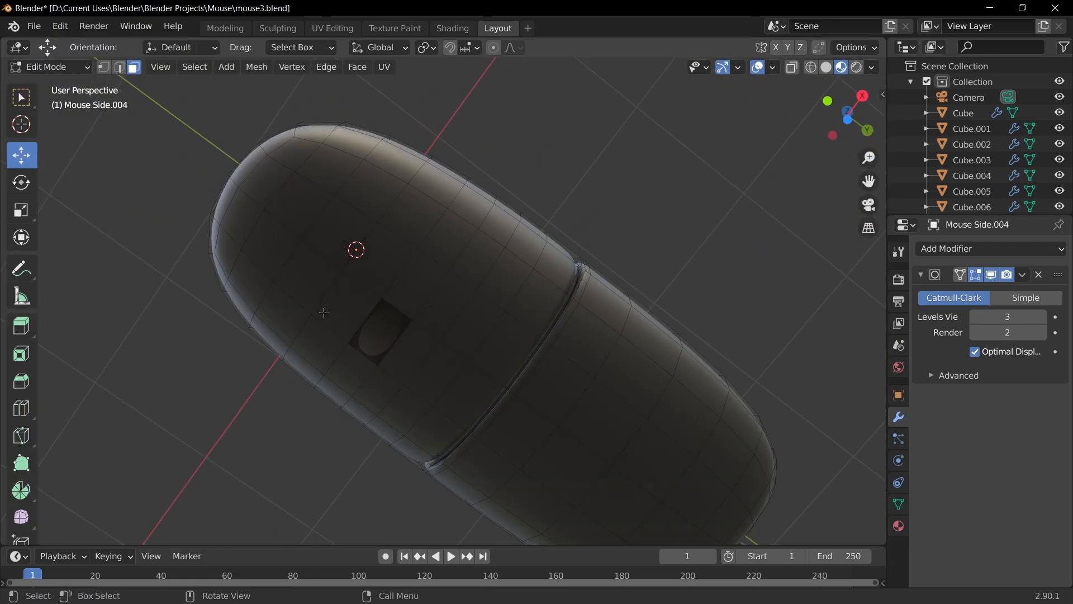
key("ctrl+z")
Select the block of faces on the underside of the mouse's rear half and delete them.
left_click(427, 293, "shift")
left_click(439, 314, "shift")
left_click(415, 351, "shift")
key("x")
left_click(381, 262, "shift")
left_click_drag(348, 302, 342, 308, "shift")
key("x")
left_click(431, 320)
Inspect the opening in the mouse's underside in both Object Mode and Edit Mode.
middle_click_drag(525, 361, 405, 148)
key("Tab")
key("Tab")
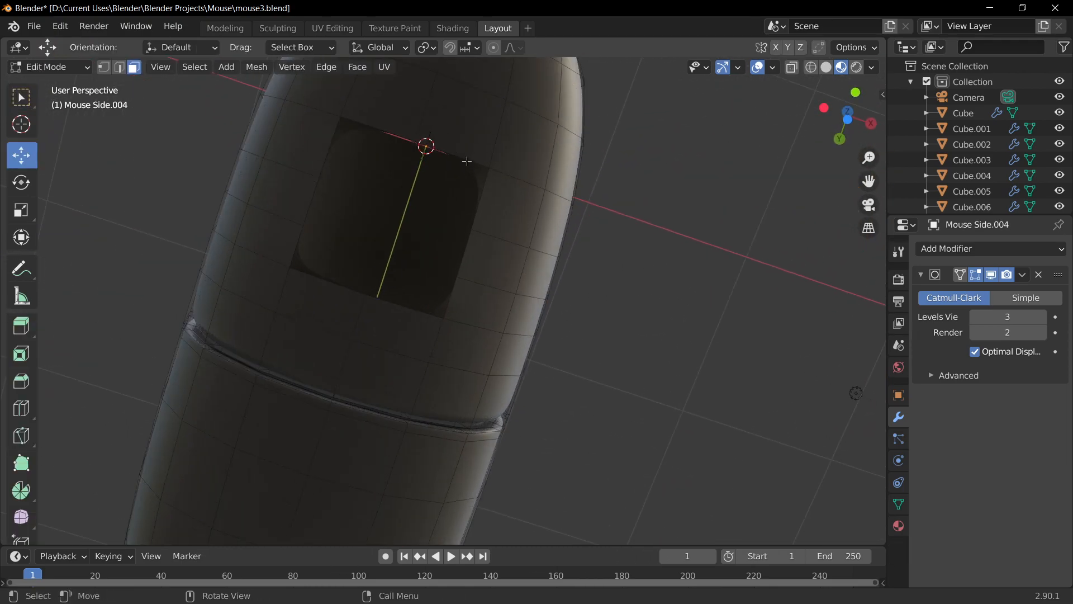
key("Tab")
middle_click_drag(540, 142, 498, 148)
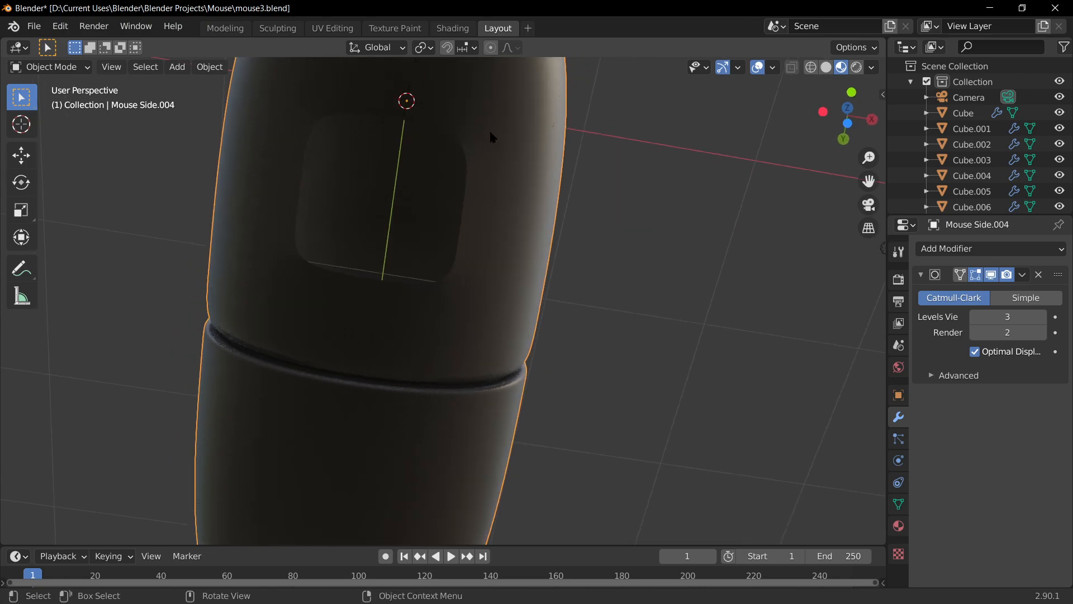
key("Tab")
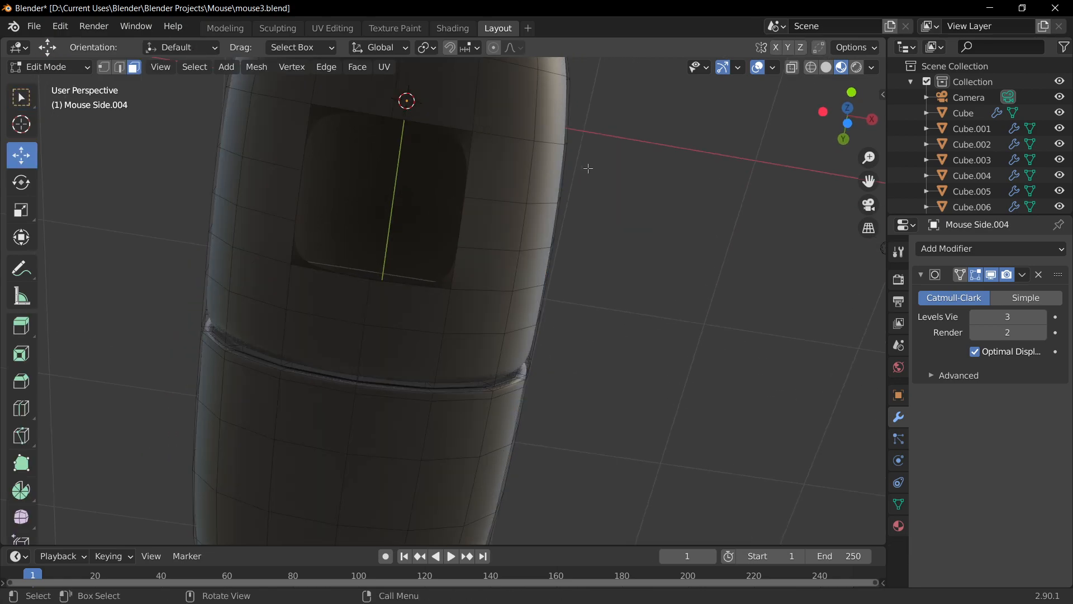
scroll(576, 235, "down", 7)
middle_click_drag(647, 299, 534, 384)
key("Tab")
scroll(569, 345, "down", 5)
scroll(505, 275, "up", 8)
middle_click_drag(492, 194, 465, 339)
Undo the deletion of the underside faces and return to Object Mode.
key("Tab")
key("ctrl+z")
middle_click_drag(592, 381, 598, 465)
scroll(553, 397, "down", 7)
key("Tab")
middle_click_drag(541, 374, 575, 274)
scroll(576, 274, "up", 4)
Add a cube mesh at the scene origin.
key("shift+a")
mouse_move(588, 299)
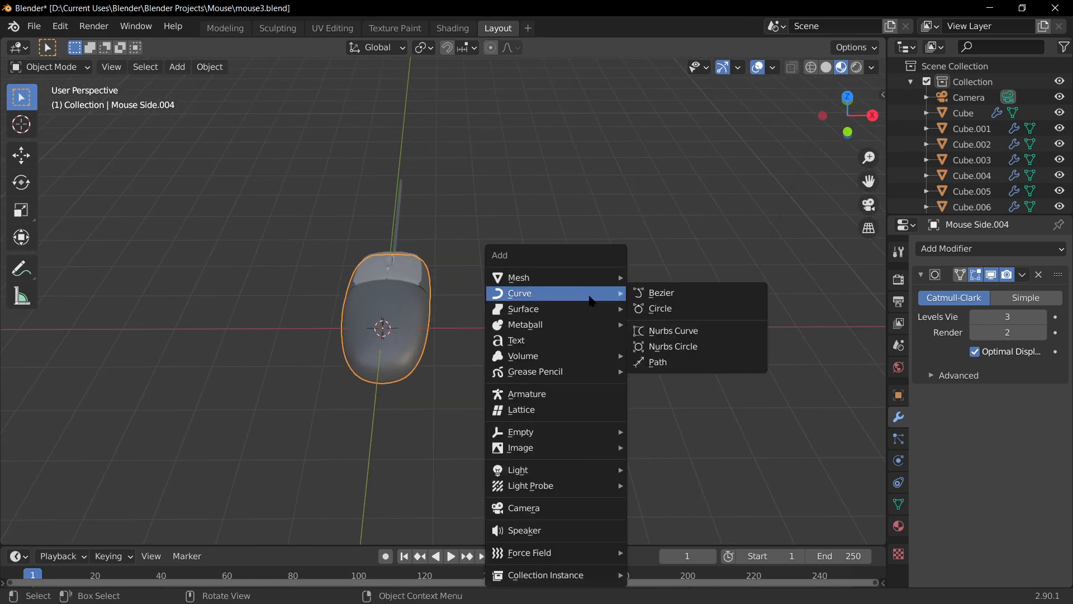
mouse_move(534, 282)
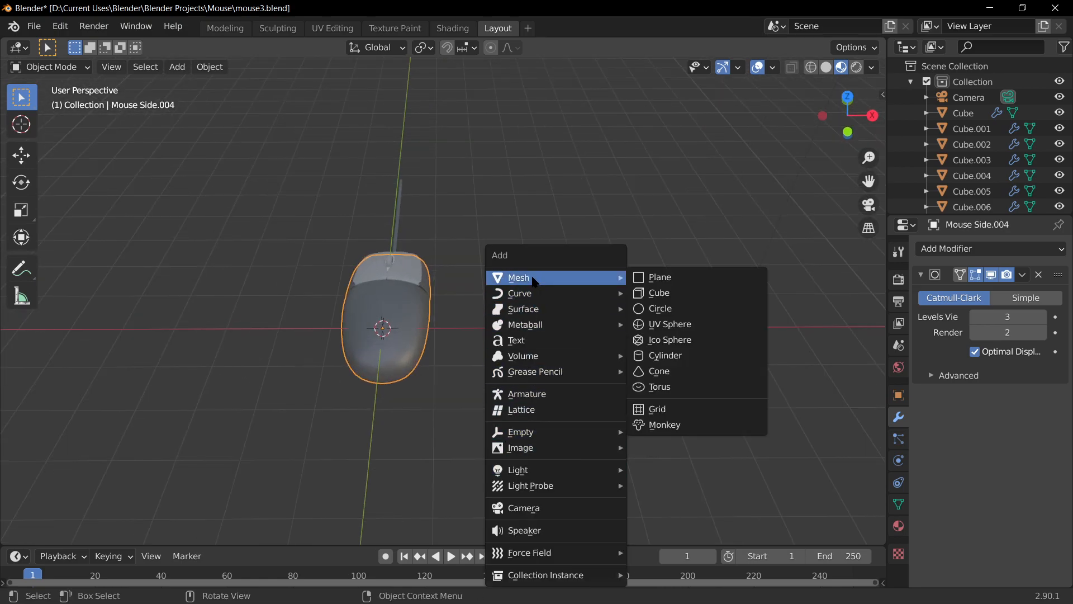
middle_click_drag(343, 402, 443, 321)
key("shift+a")
mouse_move(455, 319)
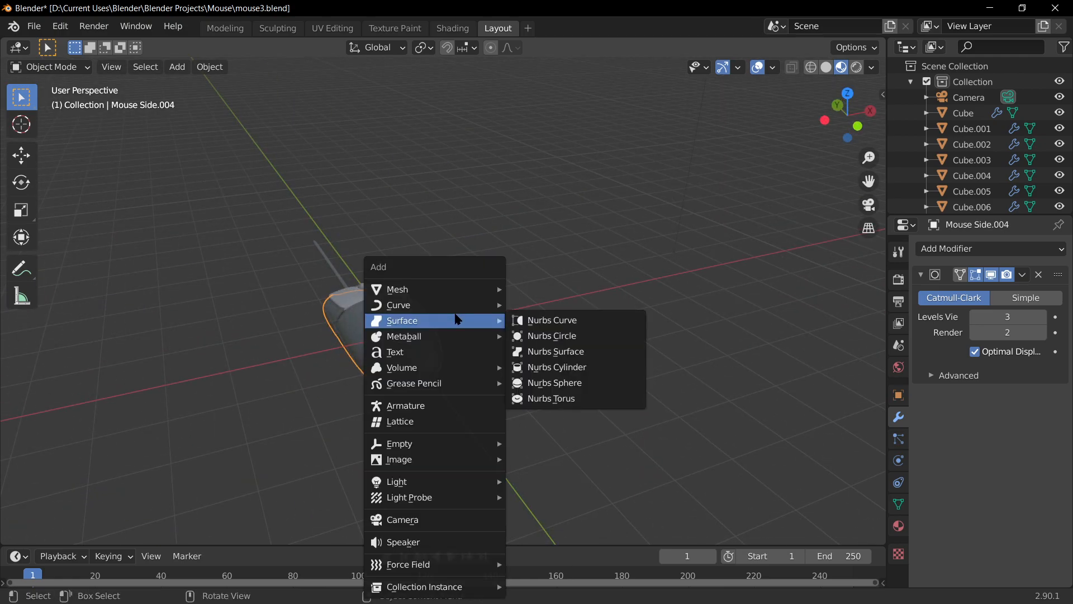
mouse_move(399, 289)
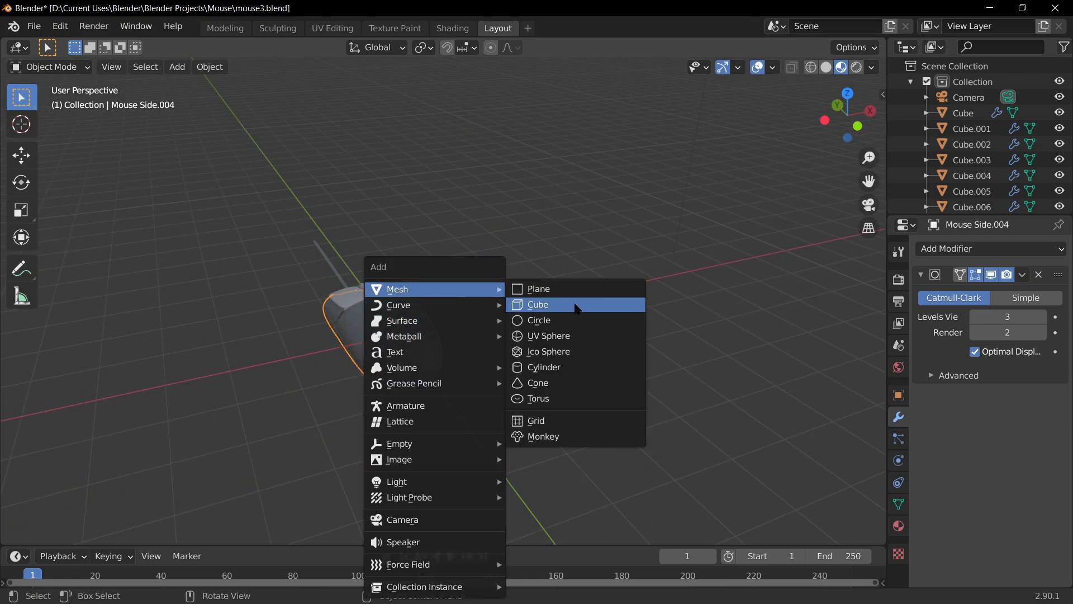
left_click(577, 308)
middle_click_drag(508, 304, 635, 391)
key("g")
key("x")
right_click(629, 328)
key("g")
key("y")
right_click(639, 201)
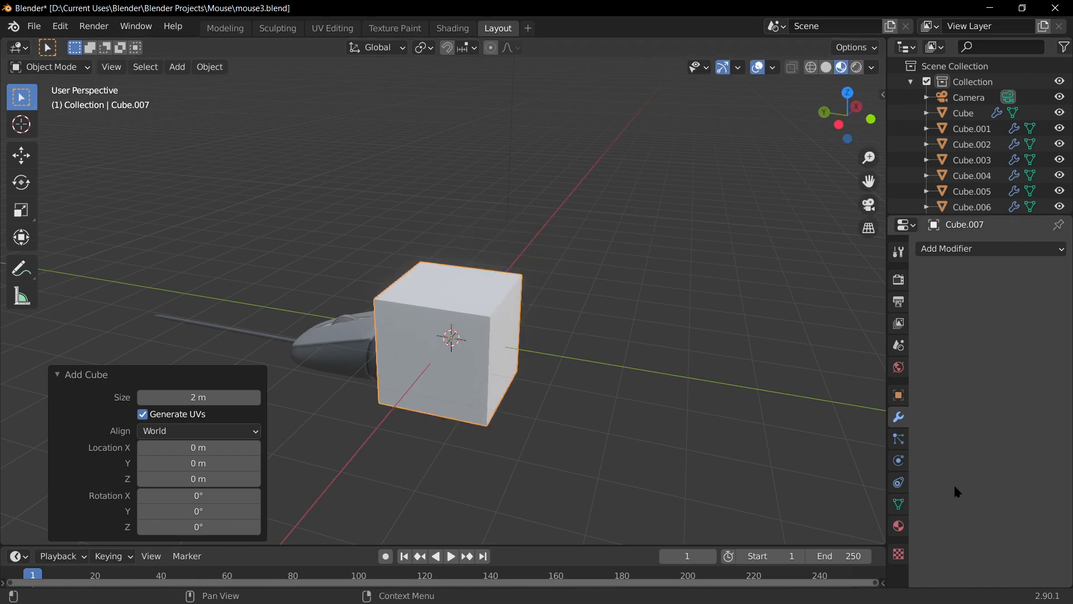
Invert the selection and hide every object except the new cube.
left_click(154, 66)
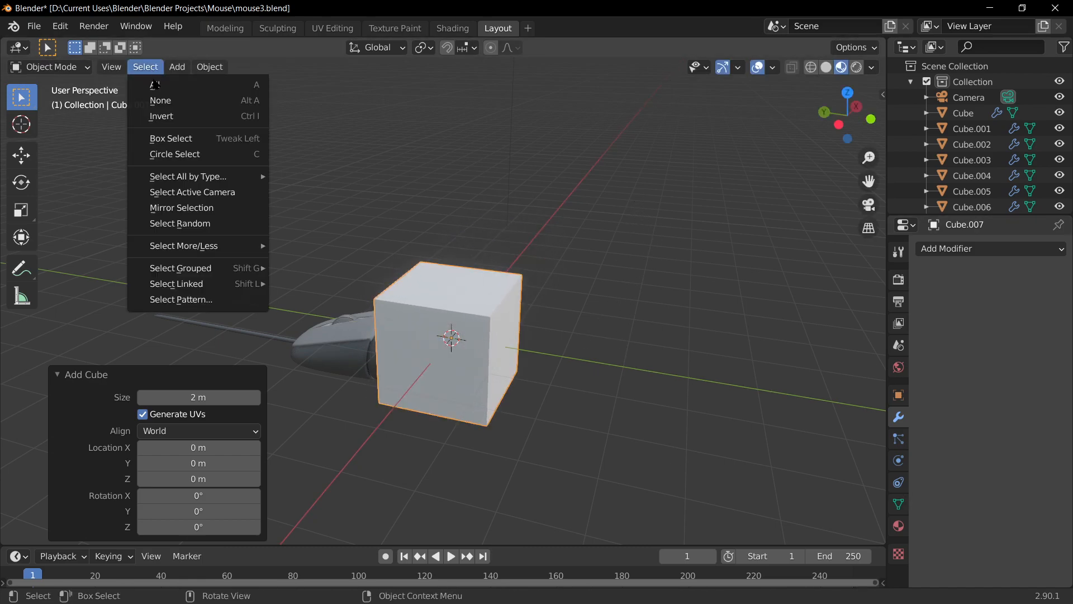
left_click(184, 117)
key("h")
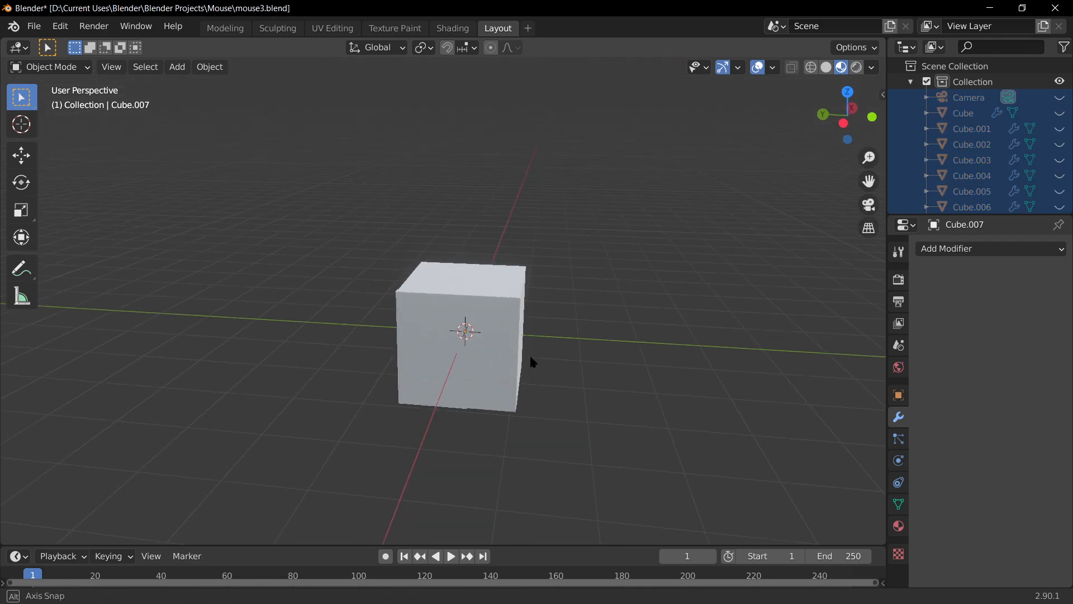
Select the cube, create a new material for it, and set the base color to blue.
middle_click_drag(524, 367, 595, 369)
left_click(595, 369)
left_click(899, 526)
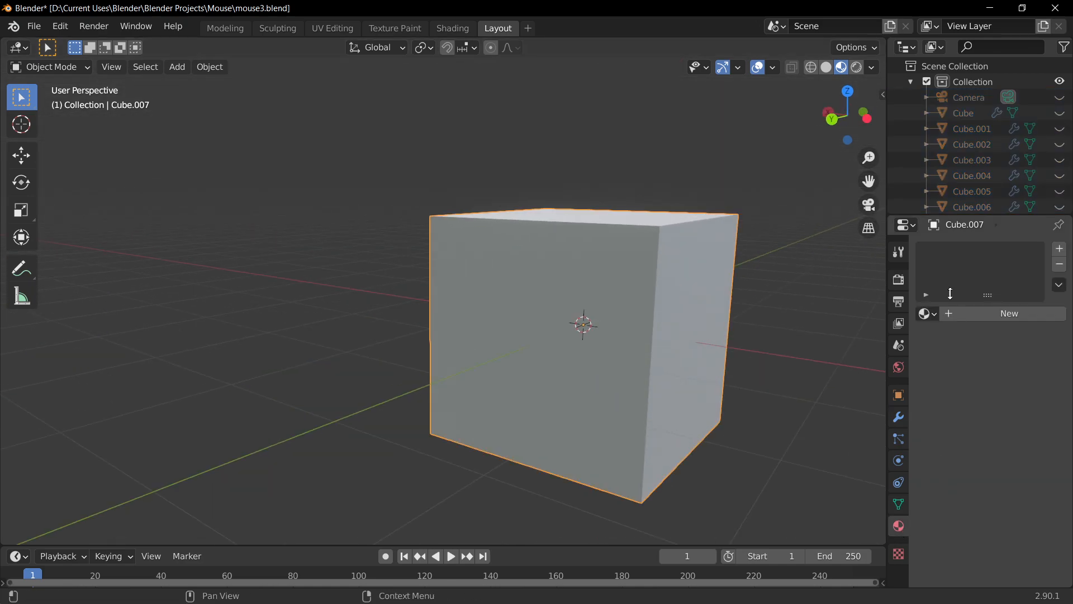
left_click(950, 313)
left_click(1005, 478)
left_click_drag(982, 324, 993, 271)
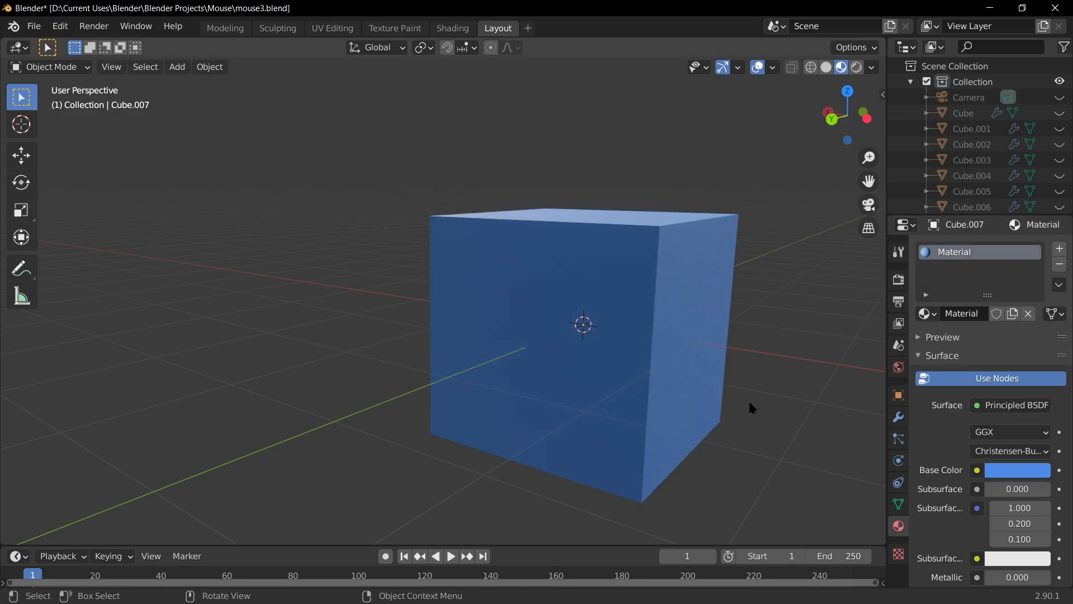
Examine the blue cube from several sides in both Edit Mode and Object Mode.
middle_click_drag(748, 400, 609, 367, "shift")
middle_click_drag(502, 326, 512, 358)
key("Tab")
middle_click_drag(534, 287, 392, 255)
left_click(681, 371)
middle_click_drag(681, 371, 713, 405)
key("Tab")
scroll(518, 371, "down", 5)
scroll(538, 357, "up", 4)
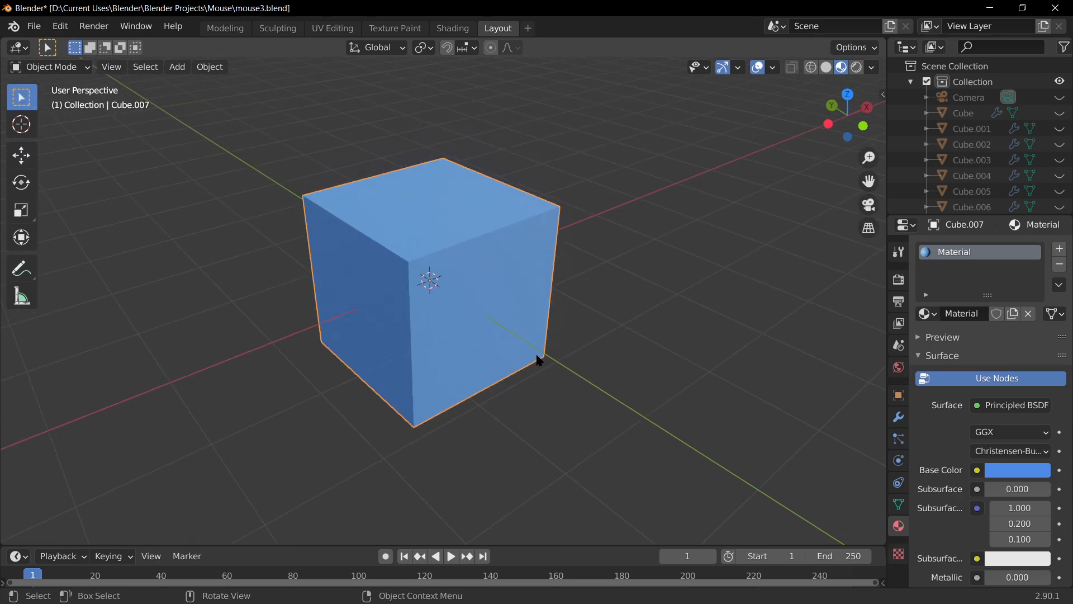
middle_click_drag(524, 323, 473, 298)
key("Tab")
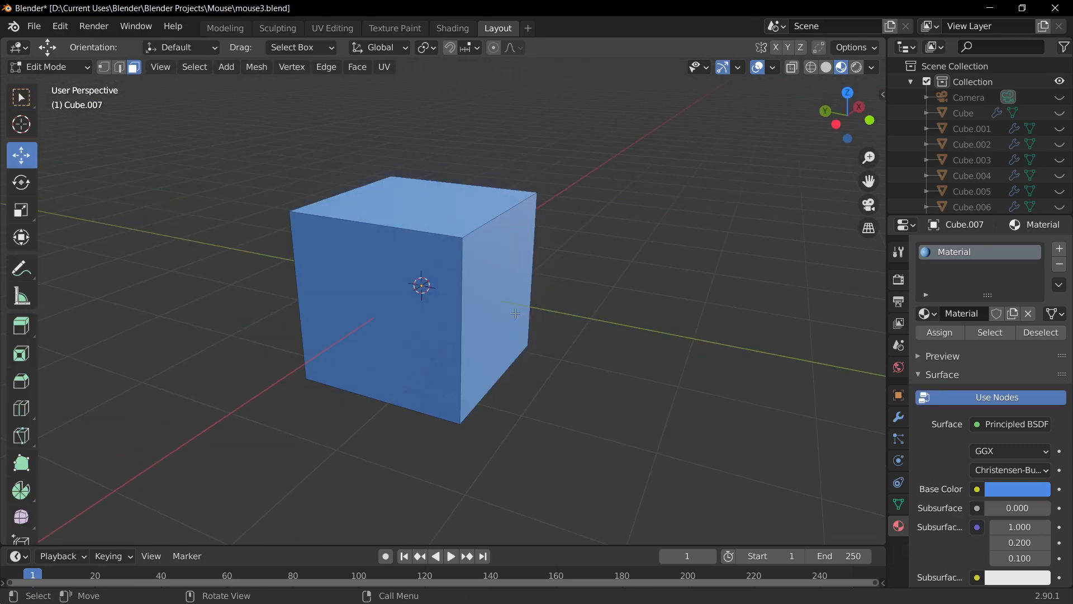
middle_click_drag(676, 342, 673, 298)
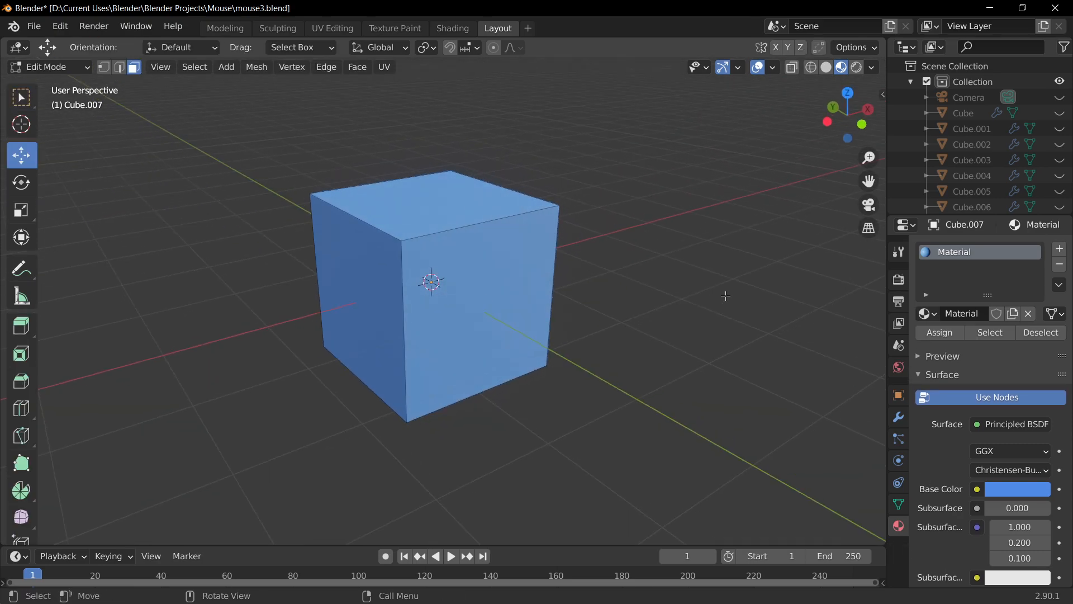
Leave Edit Mode on the blue cube and return to Object Mode.
key("Tab")
middle_click_drag(535, 356, 620, 340)
Add a cylinder mesh and move it about 3.37 m along negative Y, out of the cube.
key("shift+a")
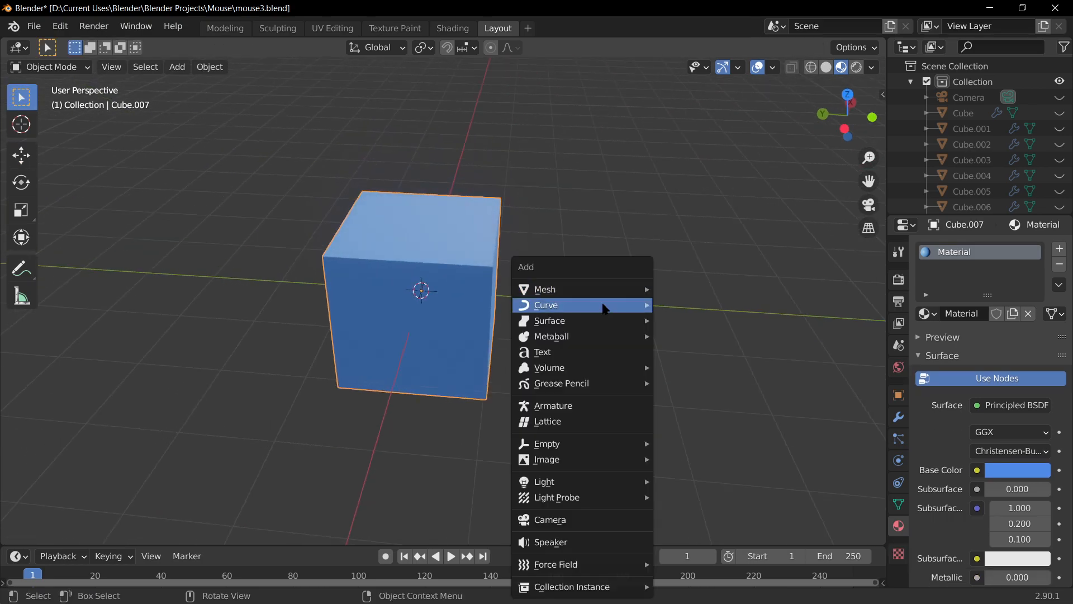
mouse_move(588, 284)
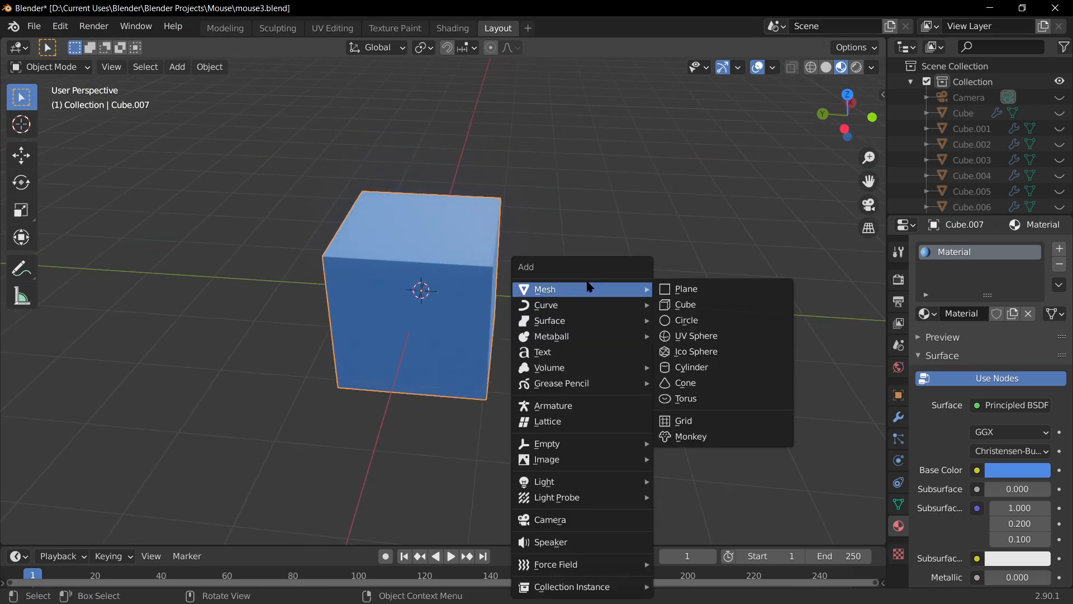
left_click(692, 368)
key("g")
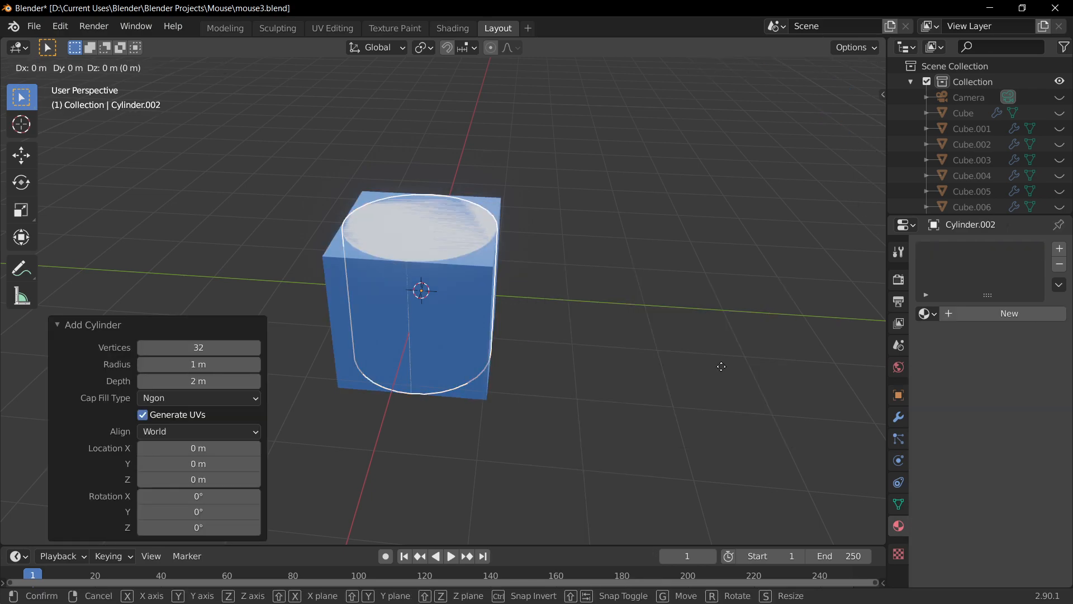
key("y")
left_click(90, 409)
Rotate the cylinder 90° about the X axis and scale it uniformly to about 0.676.
middle_click_drag(237, 419, 490, 320)
type("rx")
type("0")
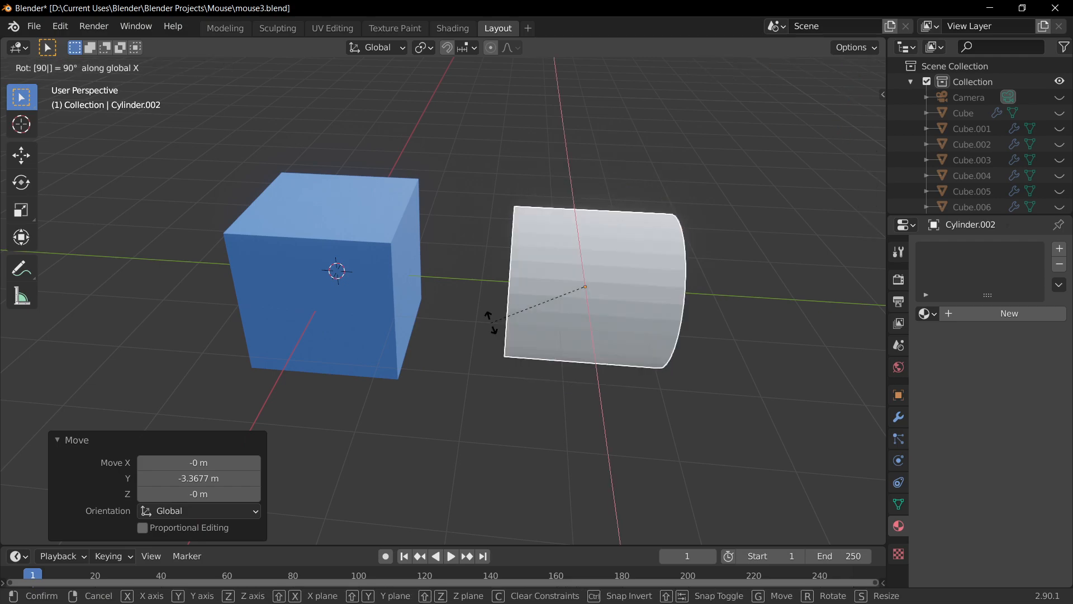
key("Return")
key("s")
left_click(685, 357)
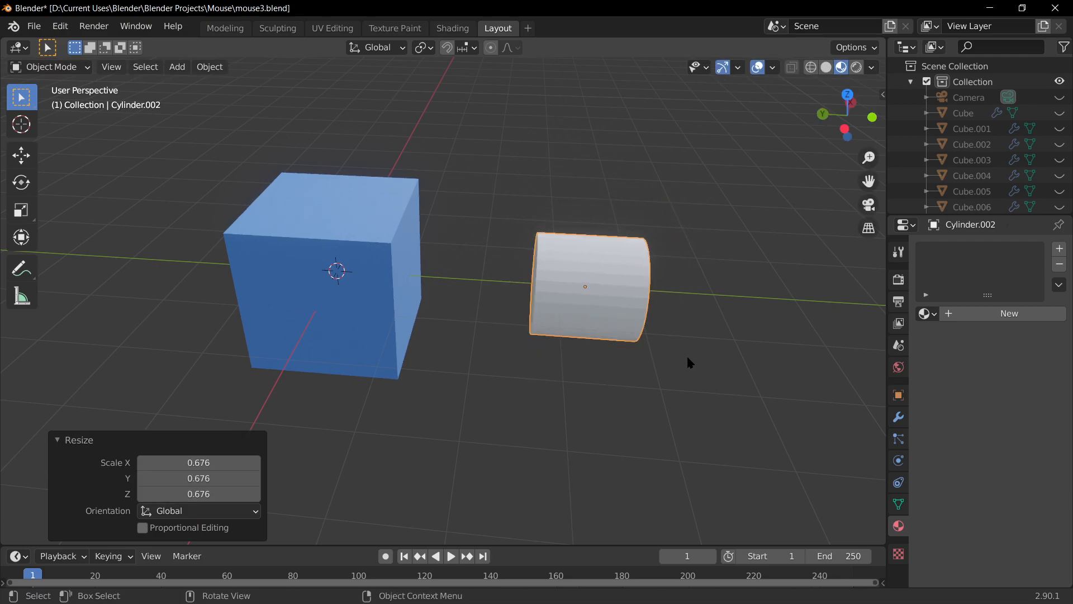
Slide the cylinder along Y into the cube's side and back out, and delete it.
key("g")
key("y")
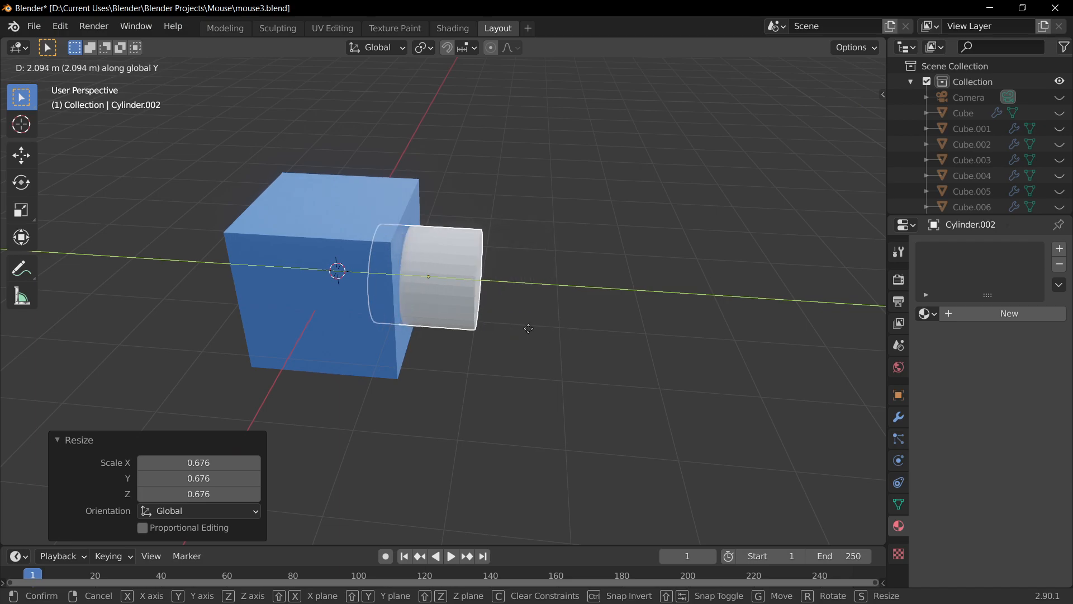
left_click(470, 279)
scroll(471, 280, "up", 4)
scroll(296, 388, "down", 4)
key("g")
key("y")
left_click(677, 296)
scroll(675, 293, "down", 4)
key("Delete")
Add a new cylinder mesh and move it along negative Y until it stands well clear of the cube.
key("shift+a")
mouse_move(505, 272)
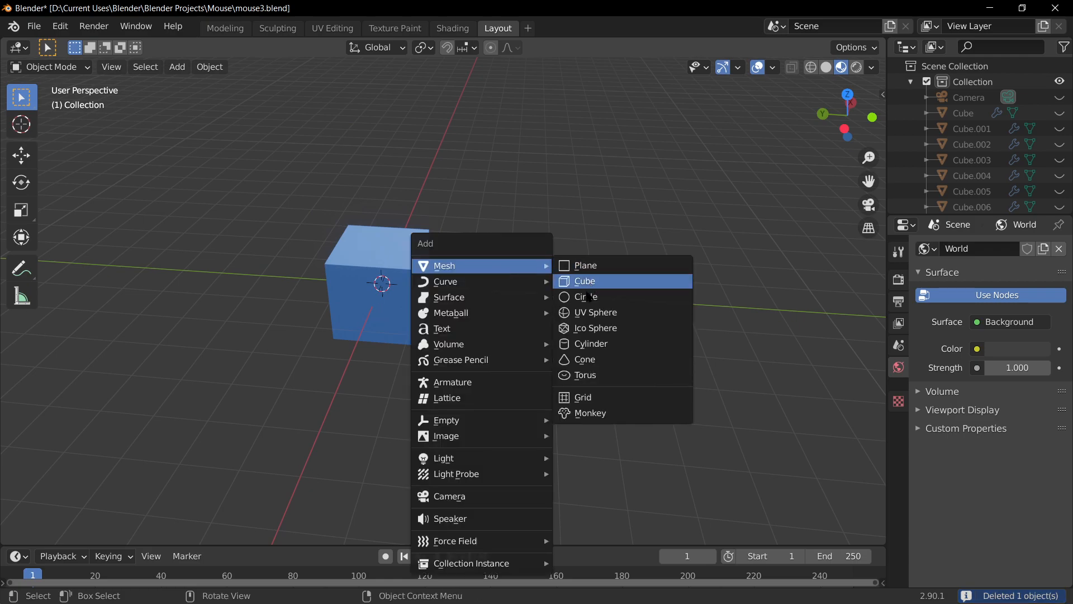
left_click(592, 344)
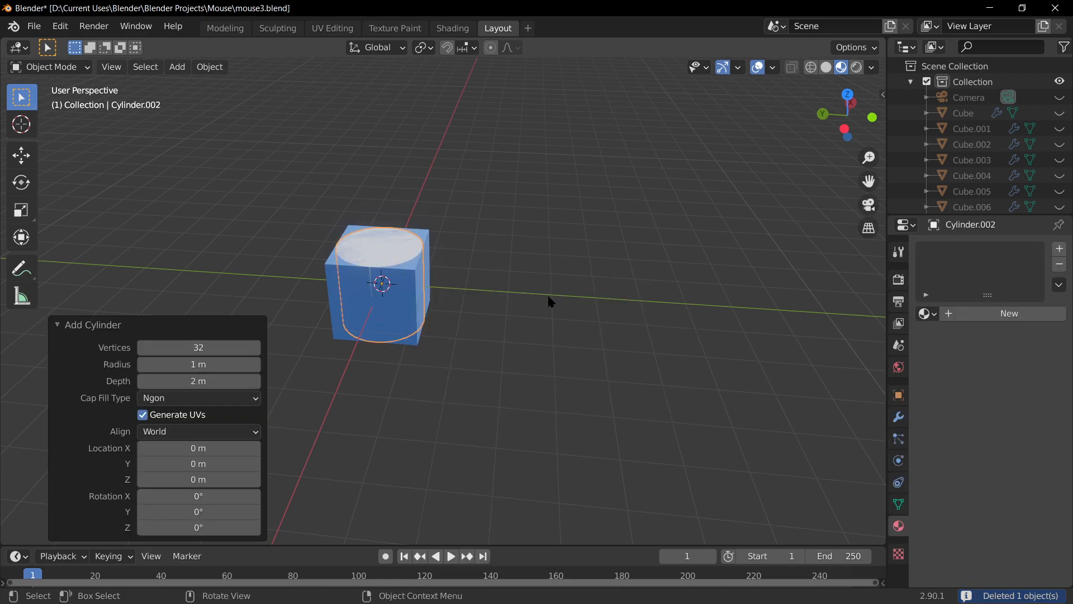
key("g")
key("y")
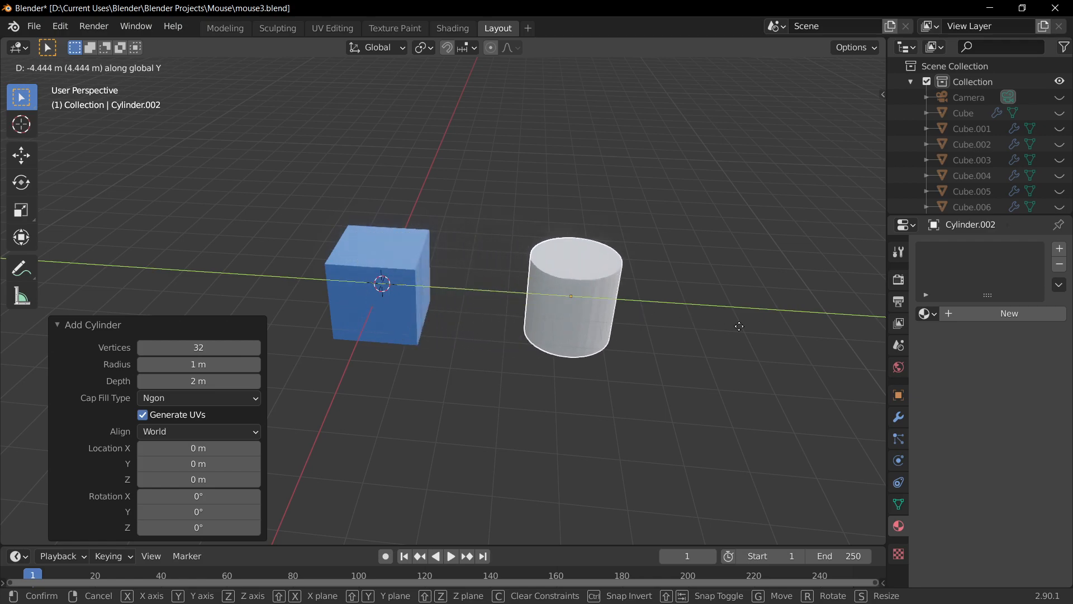
left_click(773, 347)
Rotate the new cylinder 90° about the X axis so it lies along the Y axis.
middle_click_drag(773, 347, 464, 274)
middle_click_drag(378, 393, 446, 336)
type("rx90")
key("Return")
scroll(438, 340, "up", 3)
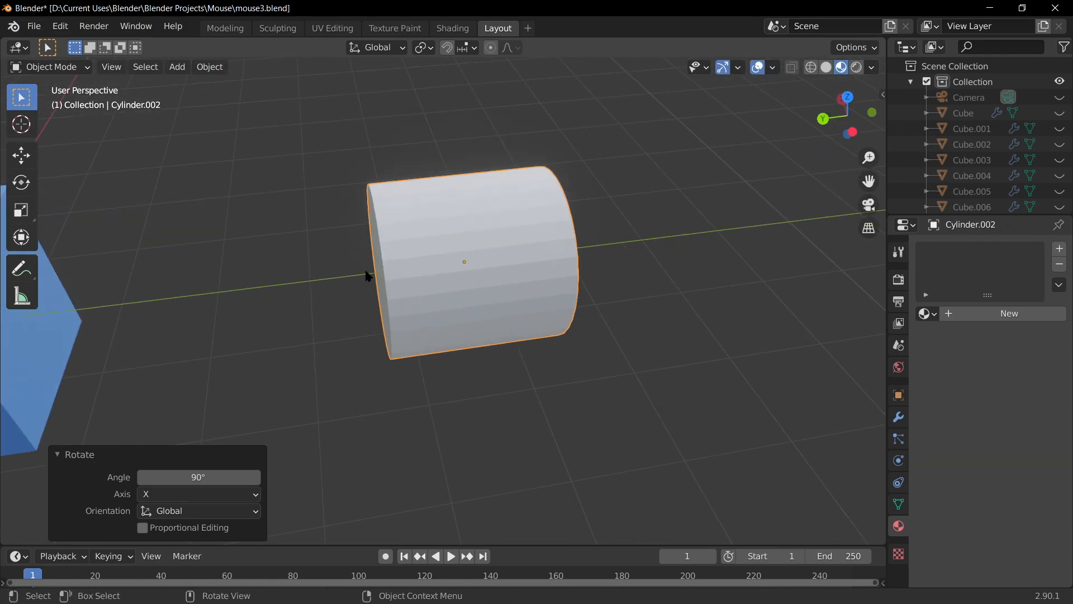
middle_click_drag(371, 280, 463, 294, "shift")
scroll(463, 294, "down", 2)
middle_click_drag(538, 319, 510, 318)
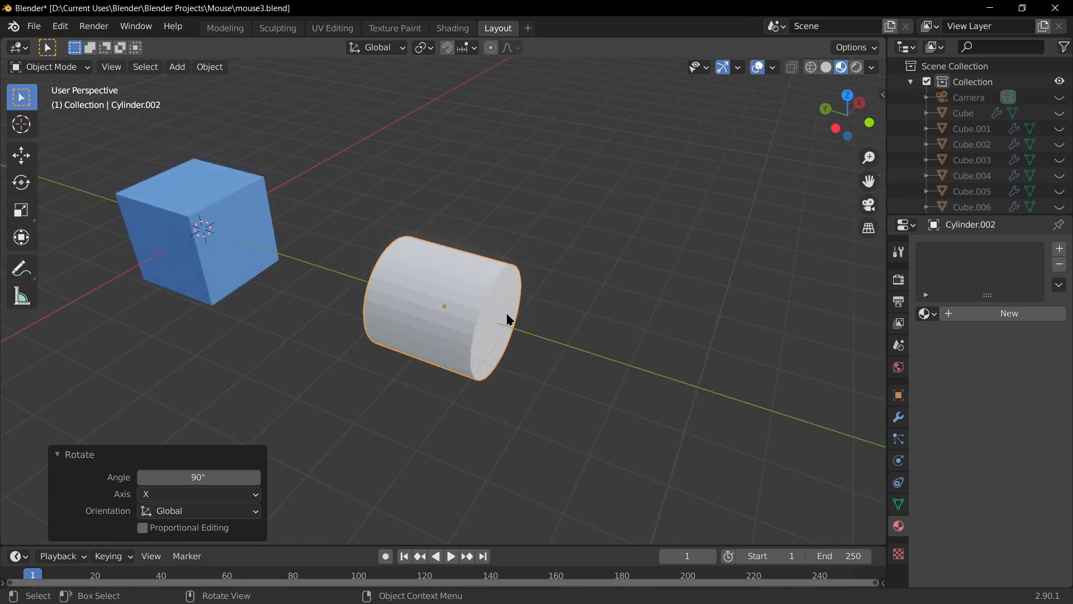
Try rotating the cylinder with the Rotate tool, restore its horizontal orientation, and switch back to the Select Box tool.
key("r")
key("Escape")
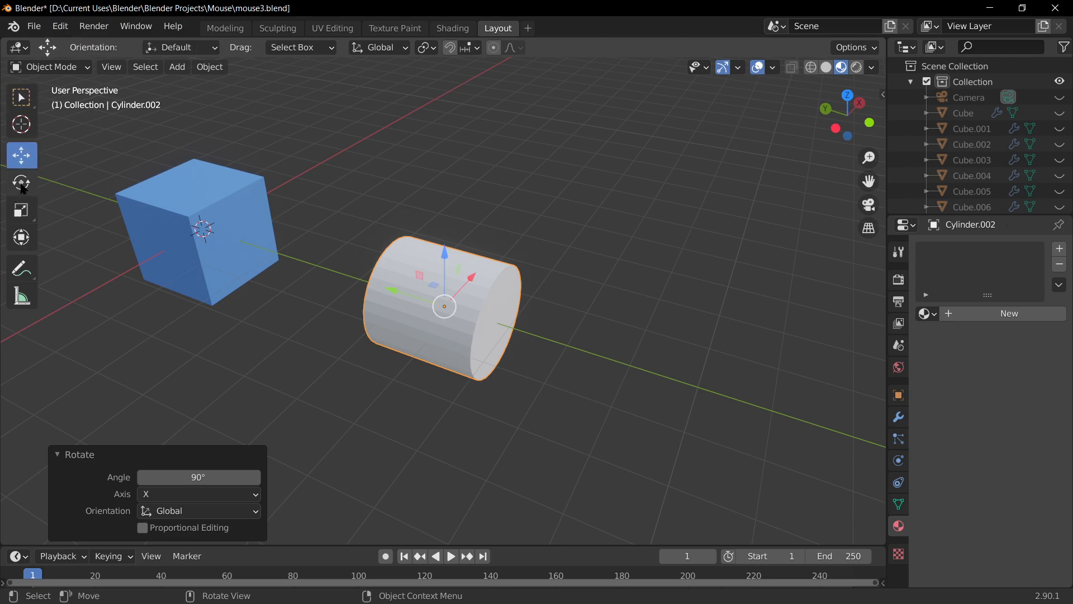
left_click(37, 178)
left_click_drag(442, 262, 421, 435)
right_click(421, 435)
key("ctrl+z")
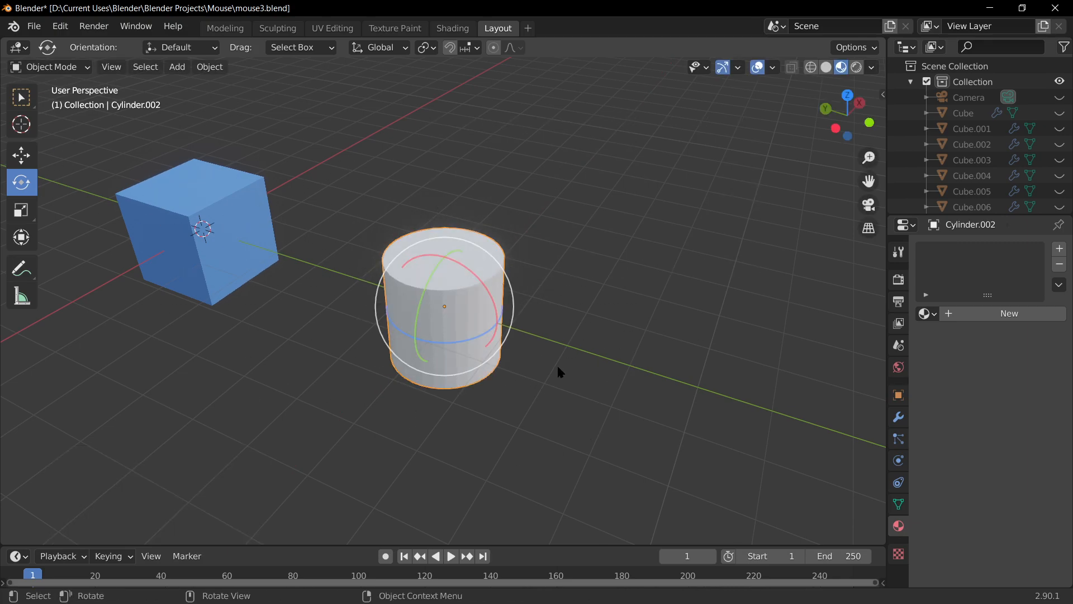
key("ctrl+z")
left_click(420, 237)
left_click_drag(524, 280, 585, 355)
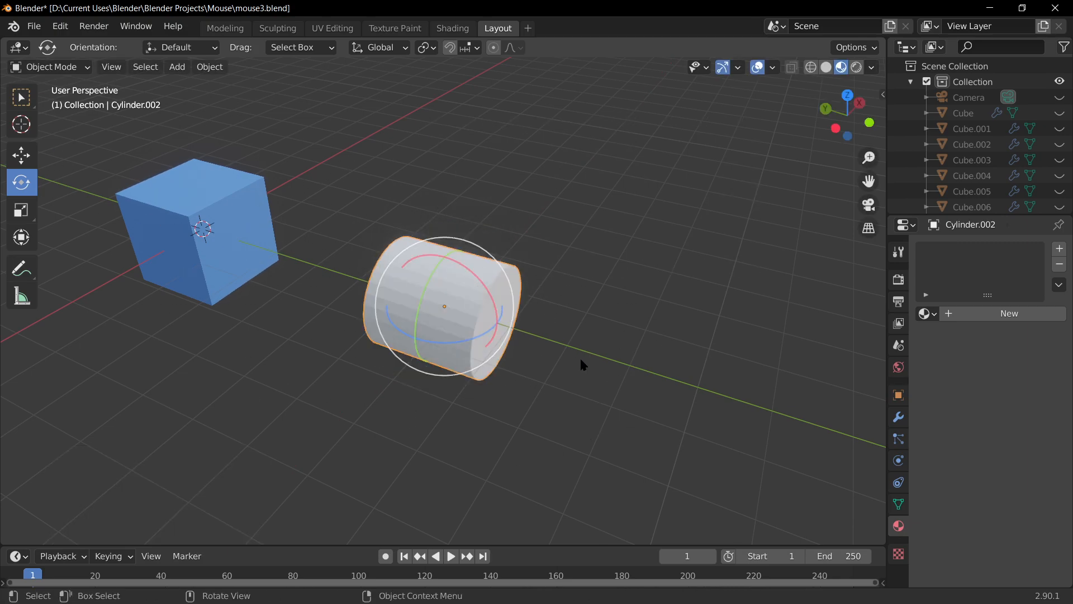
middle_click_drag(584, 355, 639, 324)
left_click(22, 97)
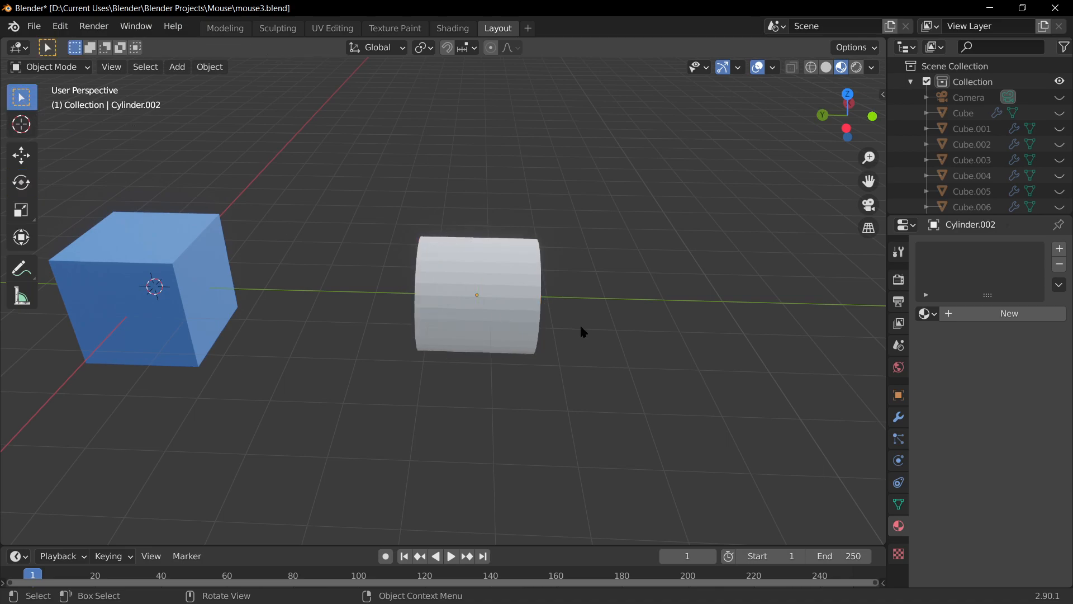
Select the blue cube and add a Boolean modifier to it.
scroll(616, 355, "up", 4)
left_click(898, 417)
scroll(615, 345, "down", 3)
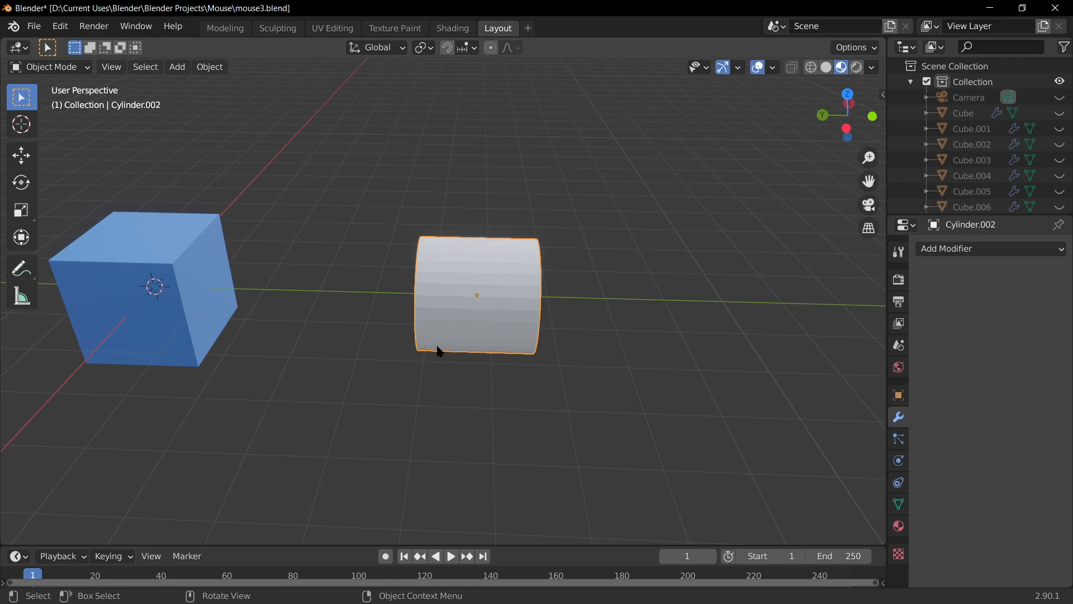
key("shift+c")
left_click(359, 296)
left_click(973, 248)
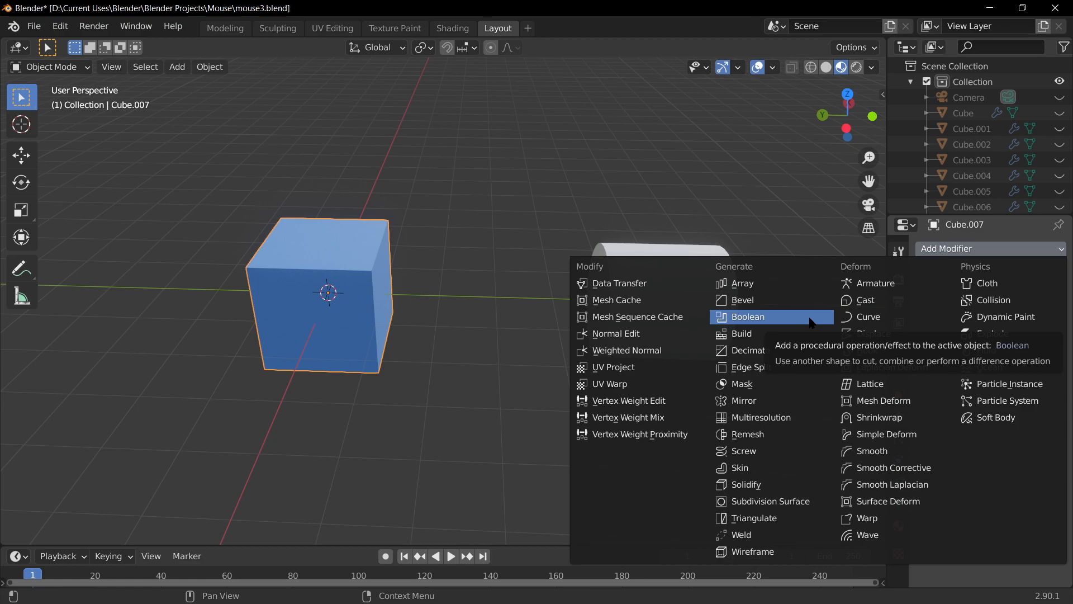
left_click(759, 320)
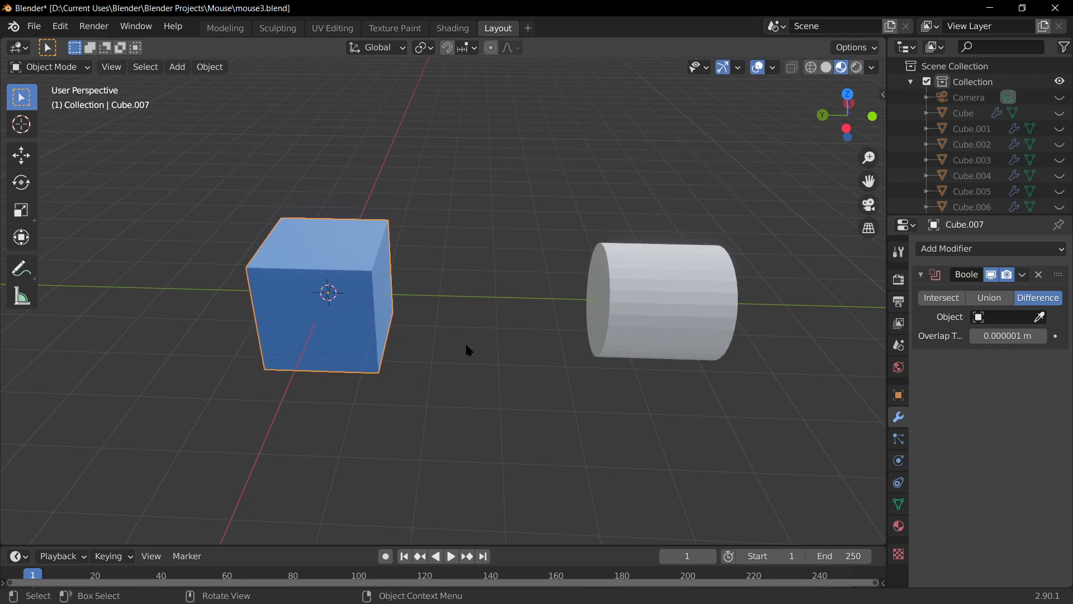
Select the cylinder and scale it down uniformly to less than half its size.
left_click(663, 295)
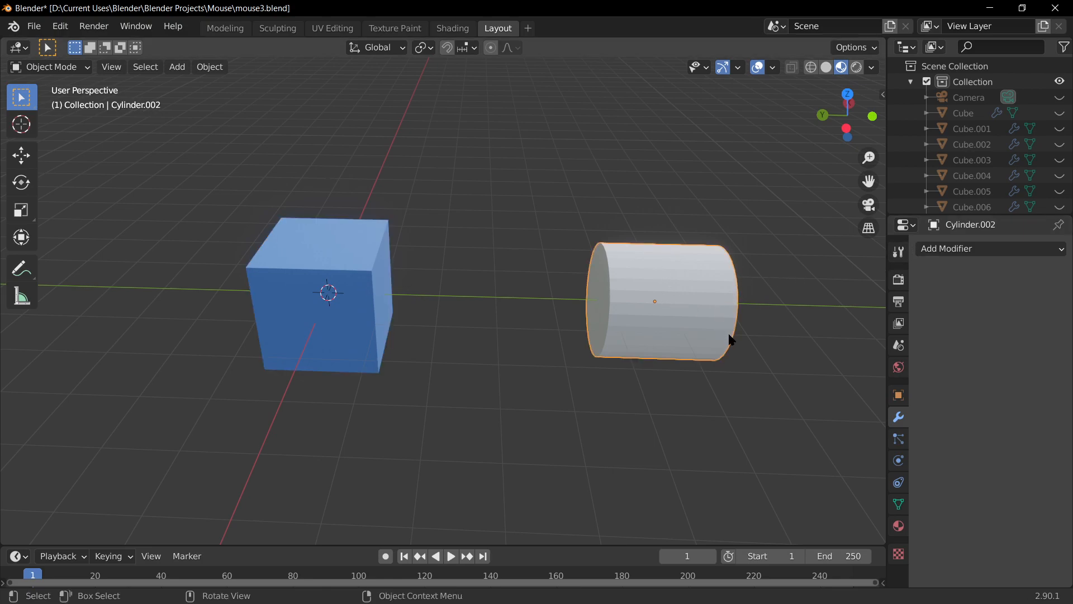
key("s")
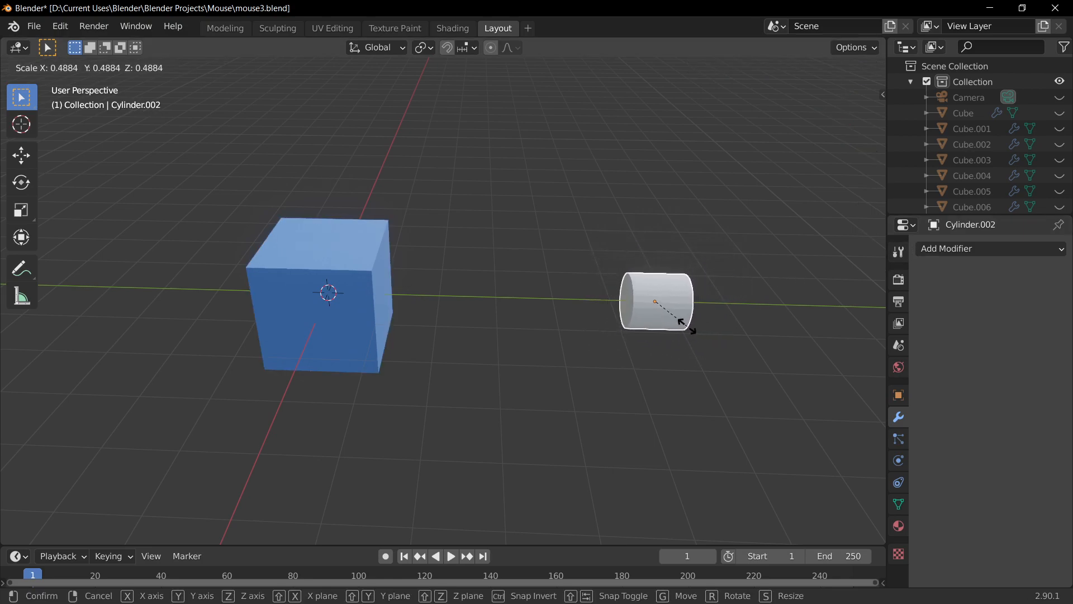
left_click(683, 324)
key("g")
key("y")
left_click(682, 324)
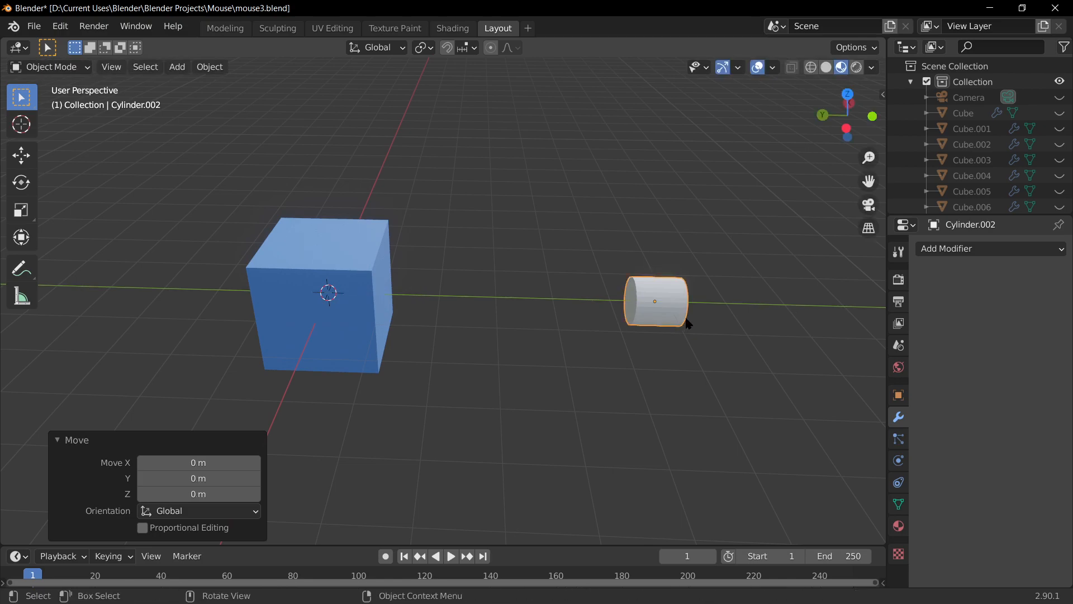
Move the cylinder along the Y axis until it sits partly inside the cube's side face.
middle_click_drag(687, 315, 597, 364)
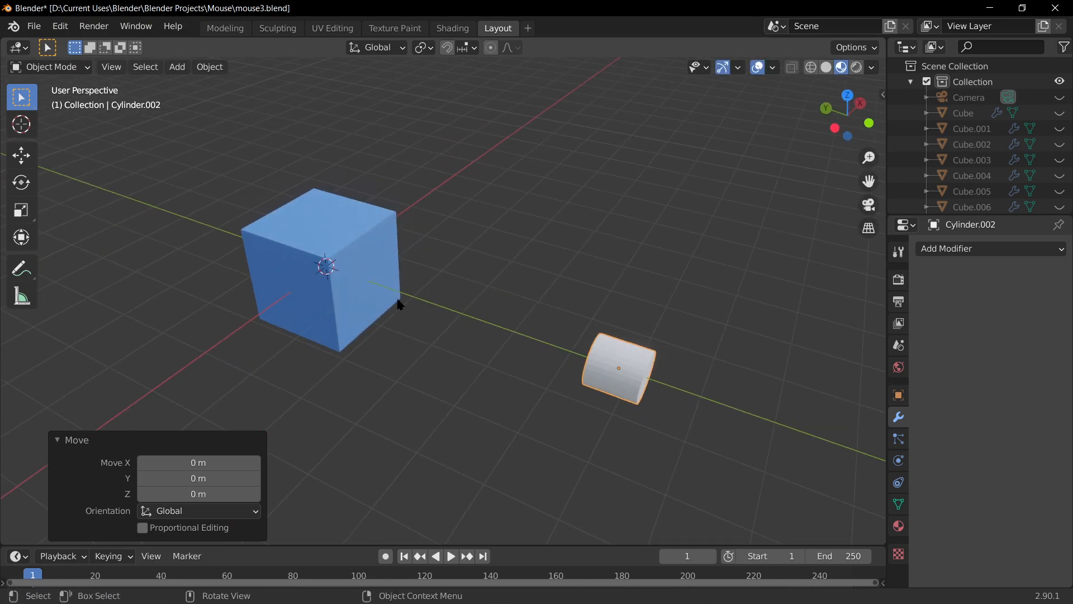
key("g")
key("y")
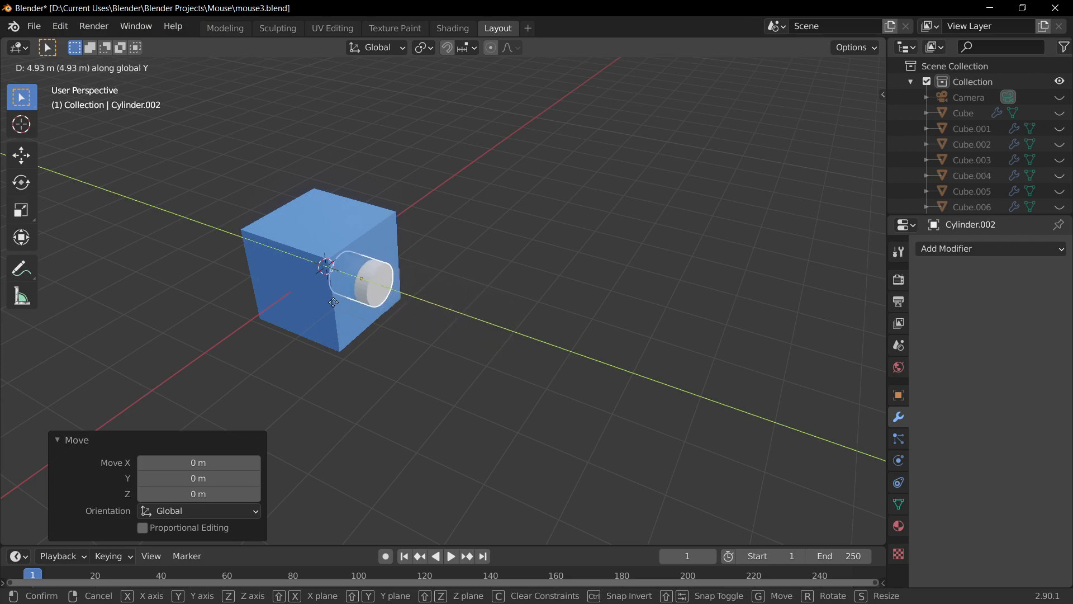
left_click(364, 306)
key("s")
right_click(441, 321)
Select the cube and pick the cylinder as the target object of its Boolean Difference modifier.
middle_click_drag(370, 371, 398, 359)
left_click(328, 310)
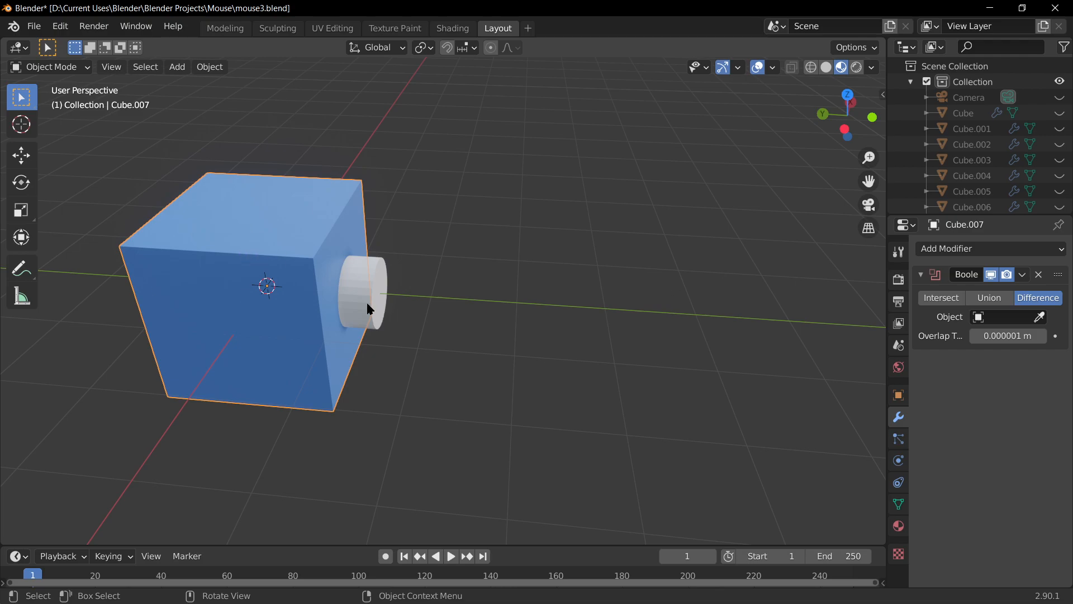
left_click(334, 317)
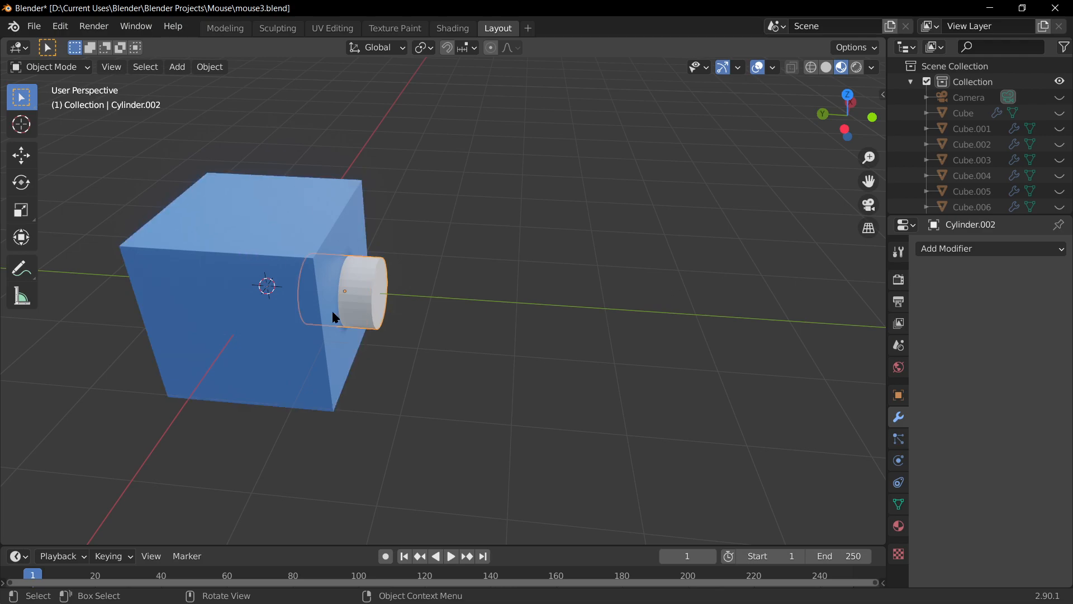
left_click(209, 265)
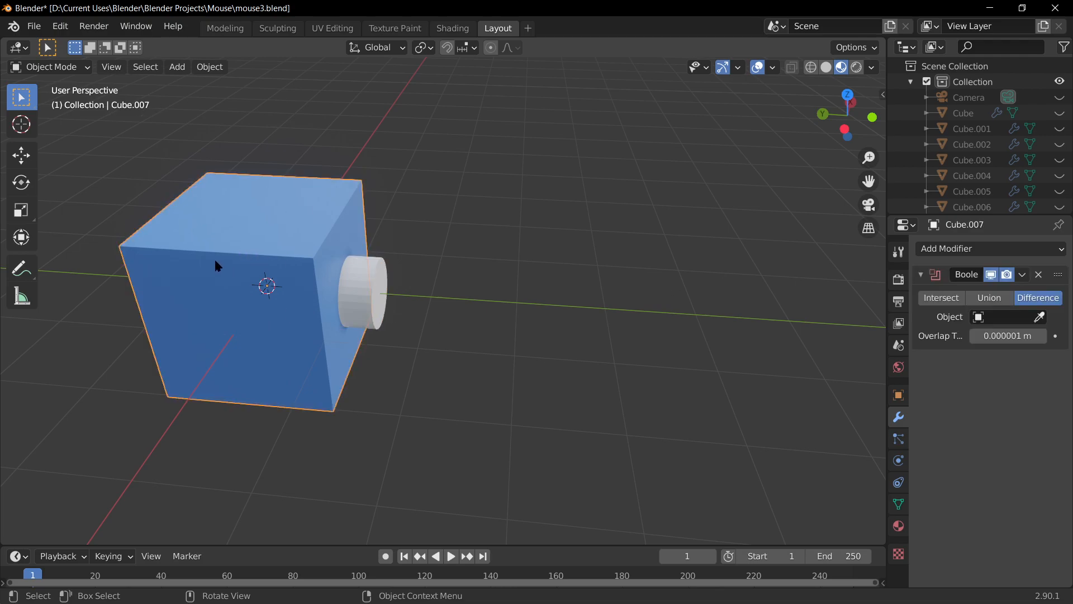
left_click(1041, 317)
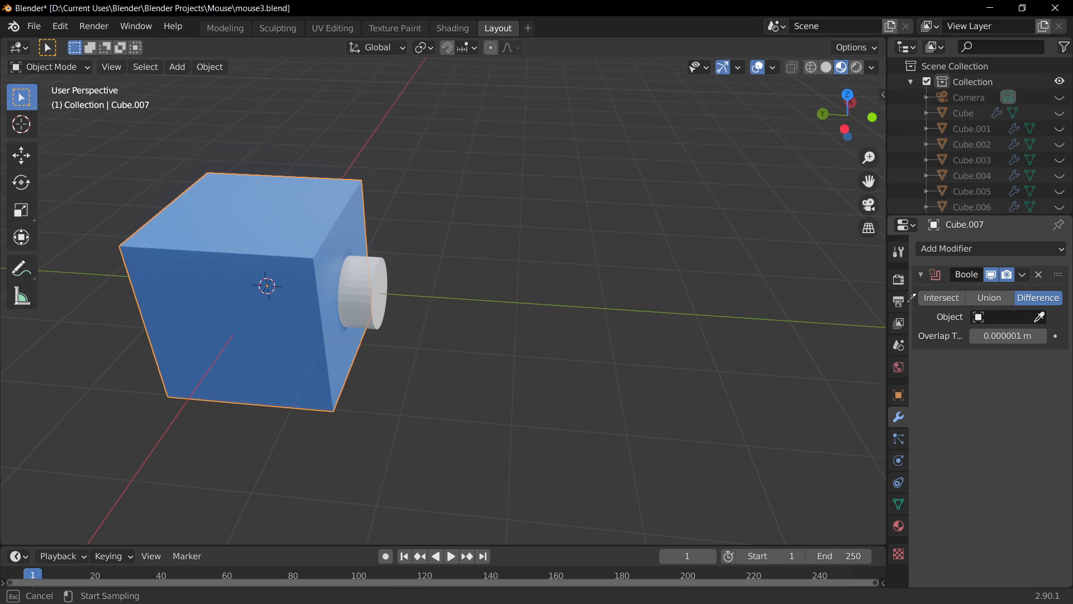
left_click(385, 282)
scroll(423, 302, "up", 5)
middle_click_drag(800, 311, 392, 251)
scroll(440, 283, "down", 3)
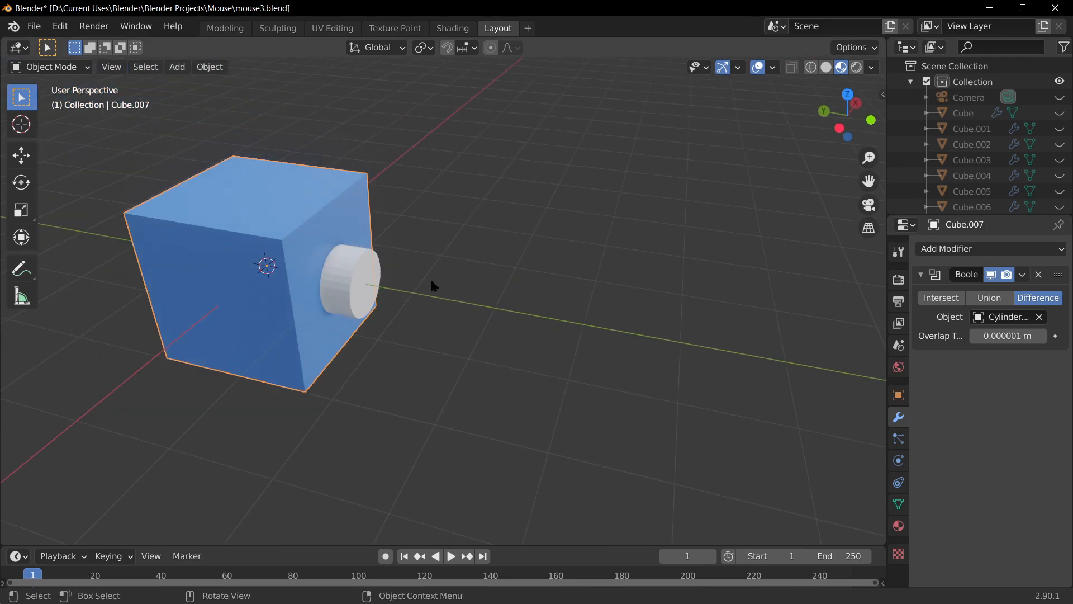
Apply the Boolean modifier on the cube.
scroll(440, 283, "up", 2)
left_click(1023, 275)
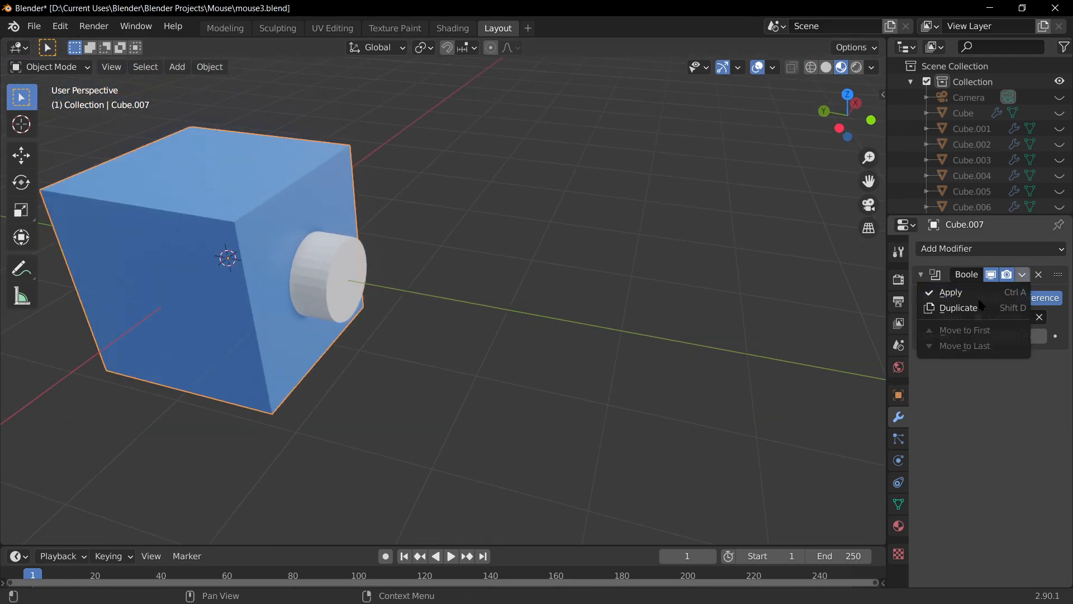
left_click(981, 302)
Move the cylinder freely out of the cube to check the cut, undo the move, and deselect it.
left_click(331, 302)
key("g")
left_click(561, 353)
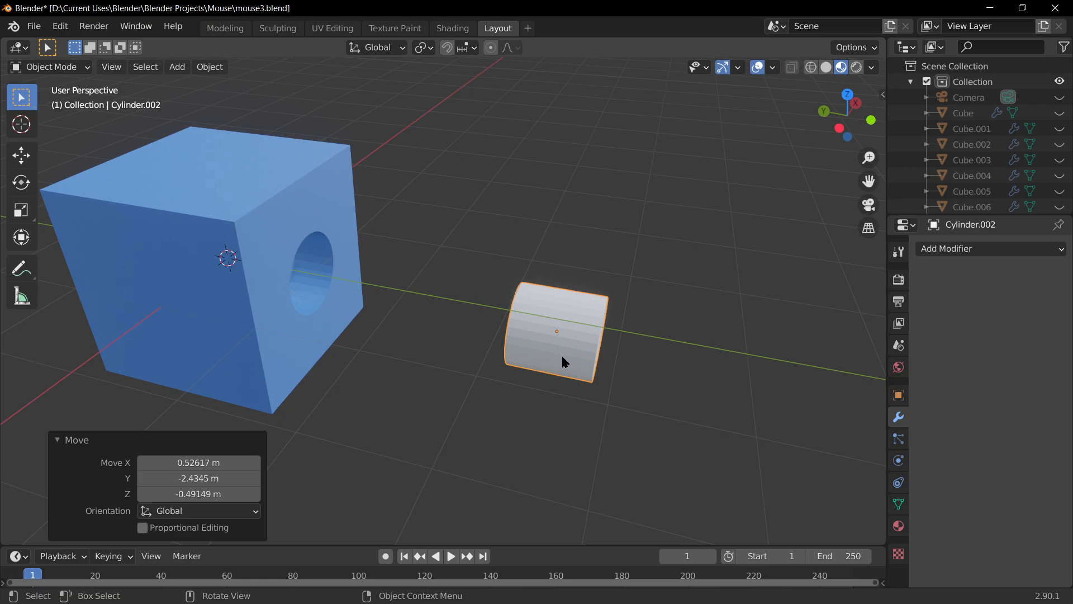
key("ctrl+z")
left_click(489, 367)
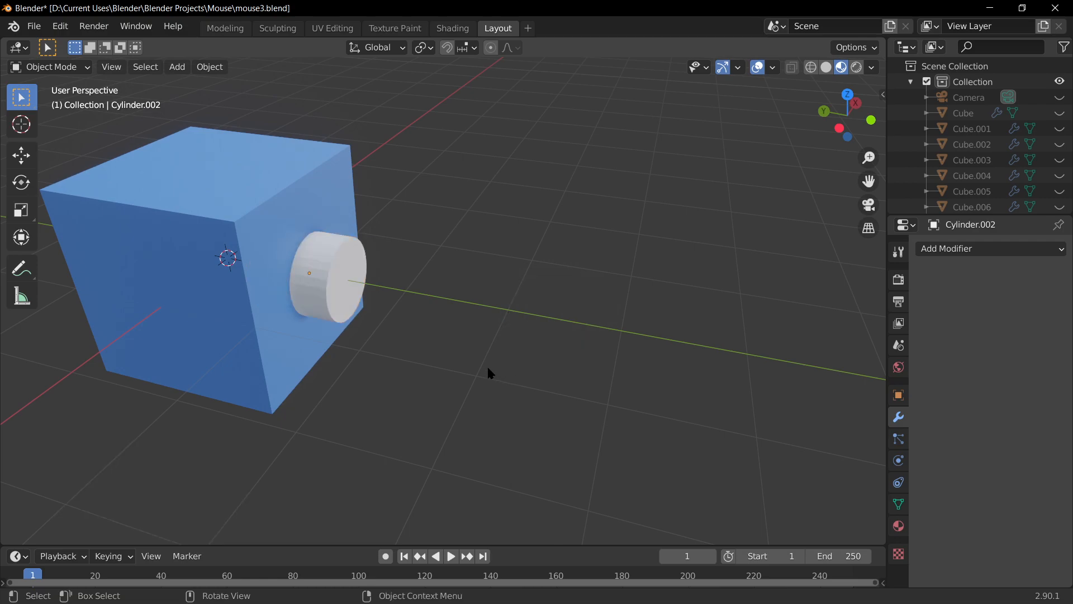
Select the cylinder and move it about 3.5 m along negative Y to expose the hole in the cube.
scroll(336, 357, "up", 5)
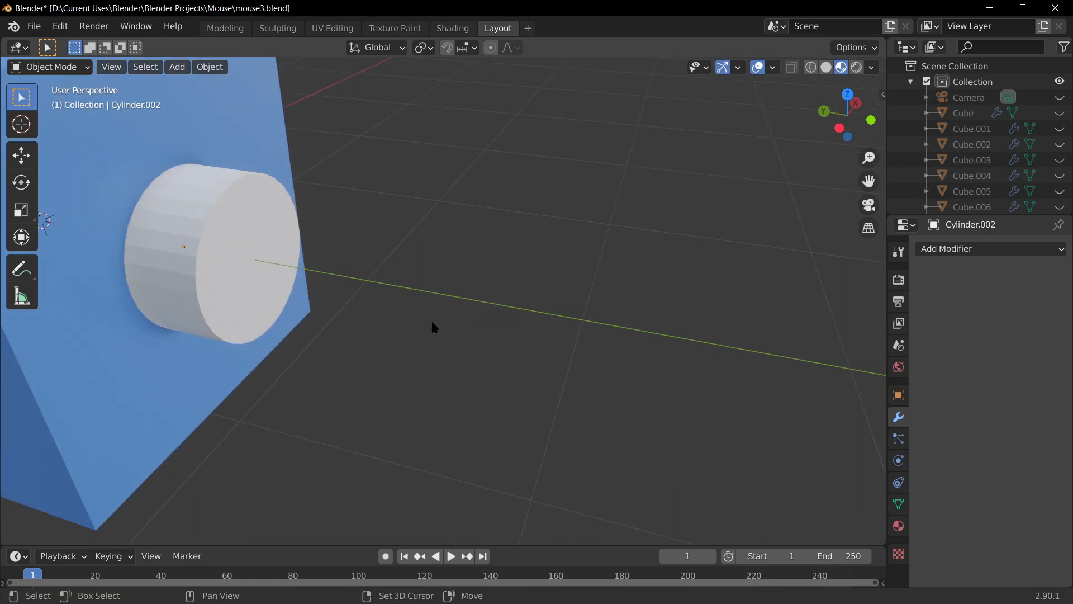
scroll(572, 384, "down", 6)
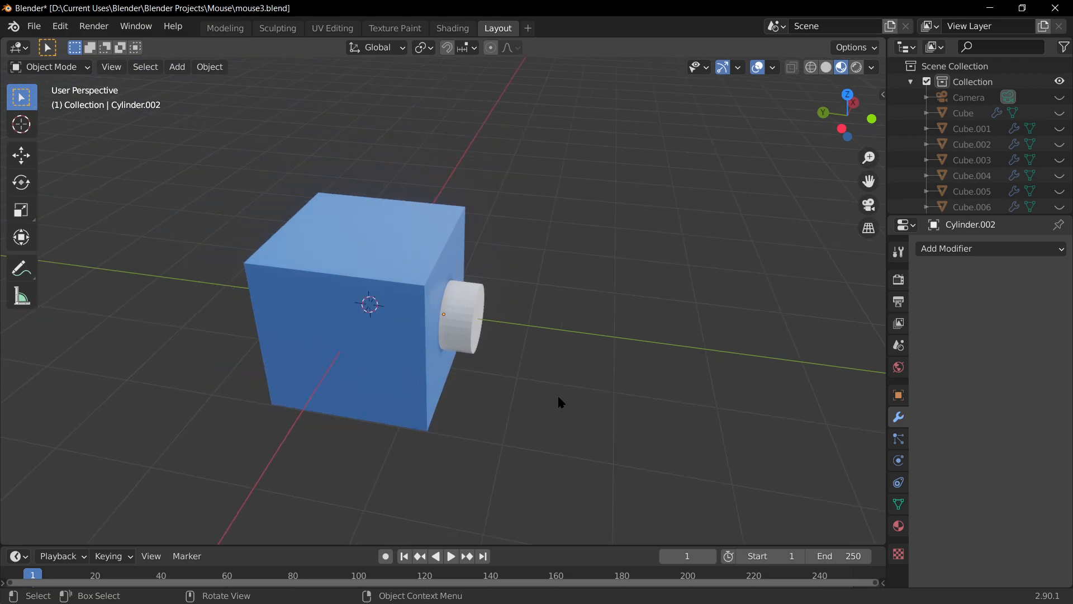
left_click(464, 313)
key("g")
key("y")
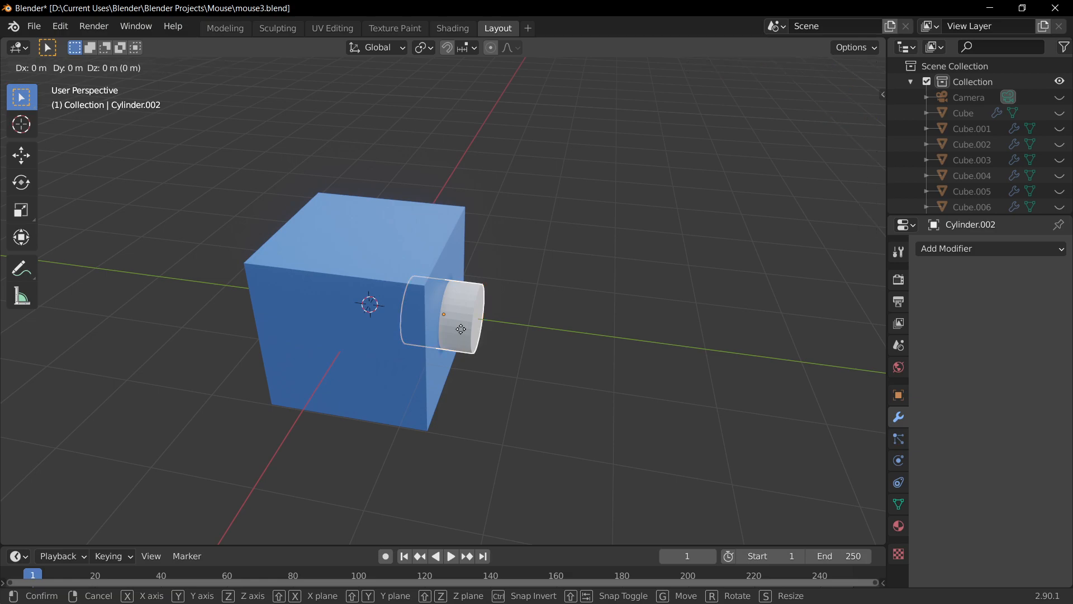
left_click(732, 395)
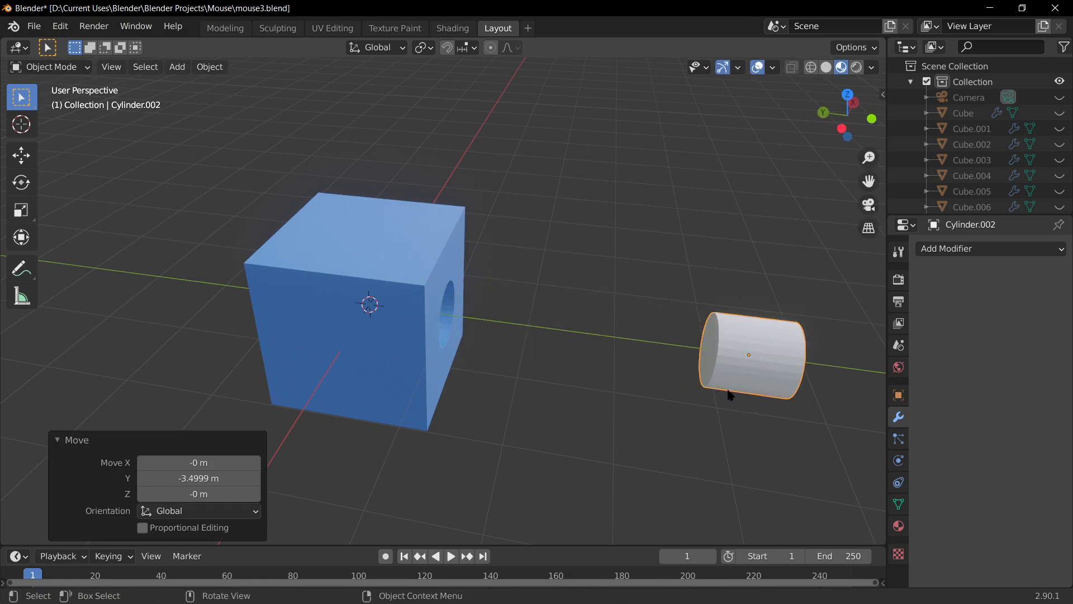
Select the cube with the hole and enter Edit Mode on it.
key("Tab")
key("Tab")
left_click(461, 313)
middle_click_drag(461, 314, 390, 304)
key("Tab")
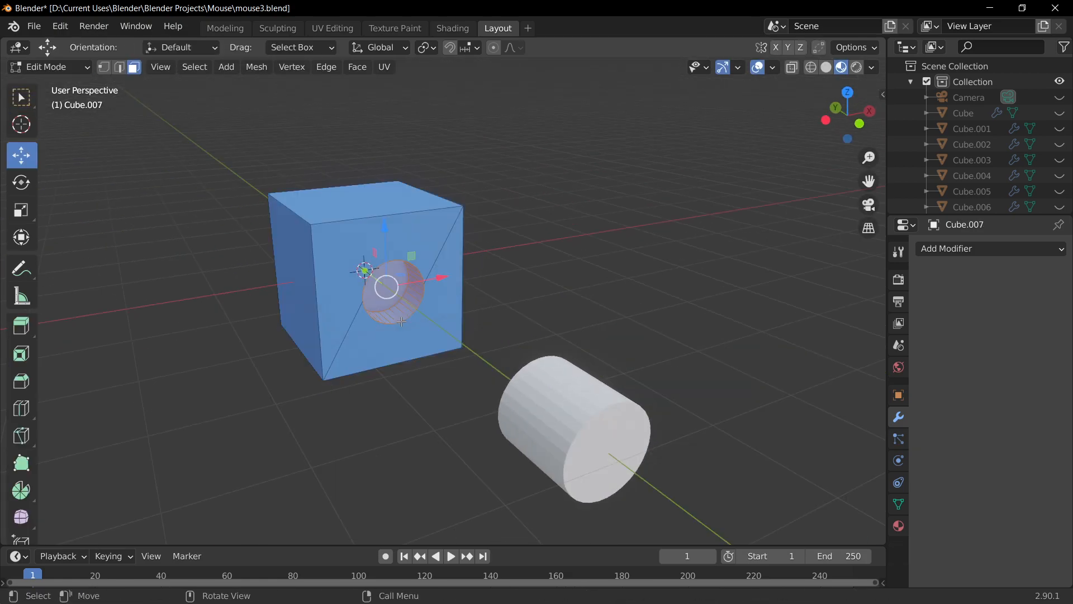
Delete the two diagonal edges that connect the round hole to the corners of the cube's face.
scroll(390, 303, "up", 3)
key("2")
left_click(447, 198)
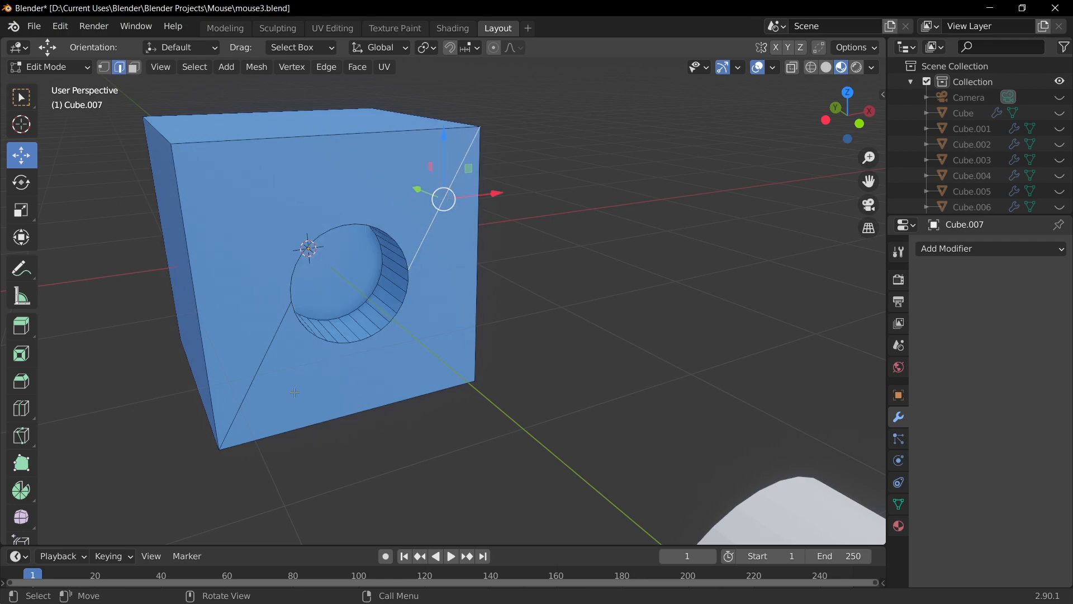
left_click(268, 368)
key("x")
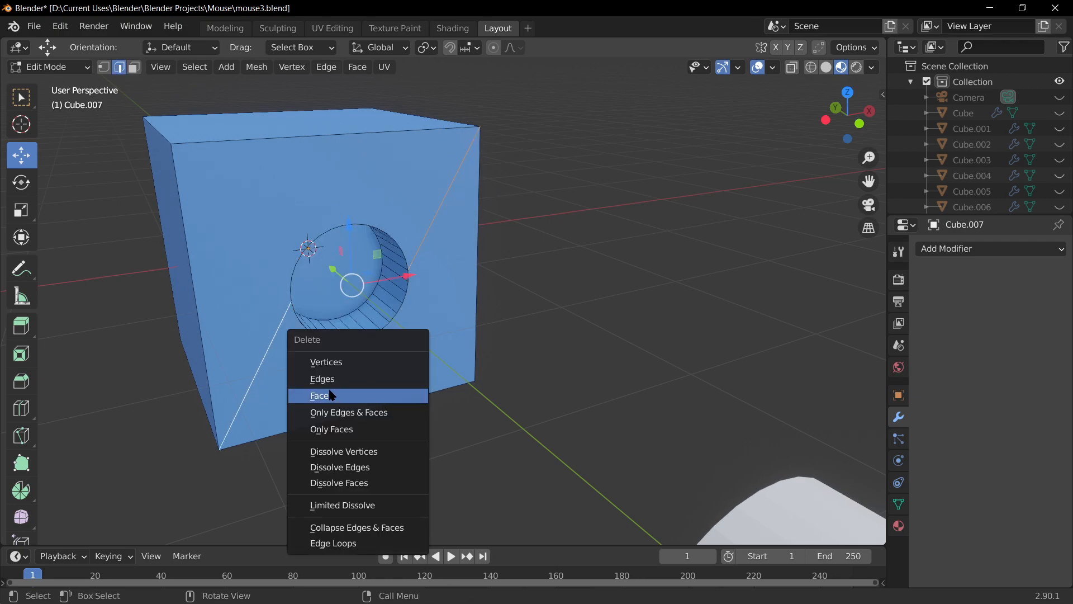
left_click(343, 379)
key("ctrl+z")
key("x")
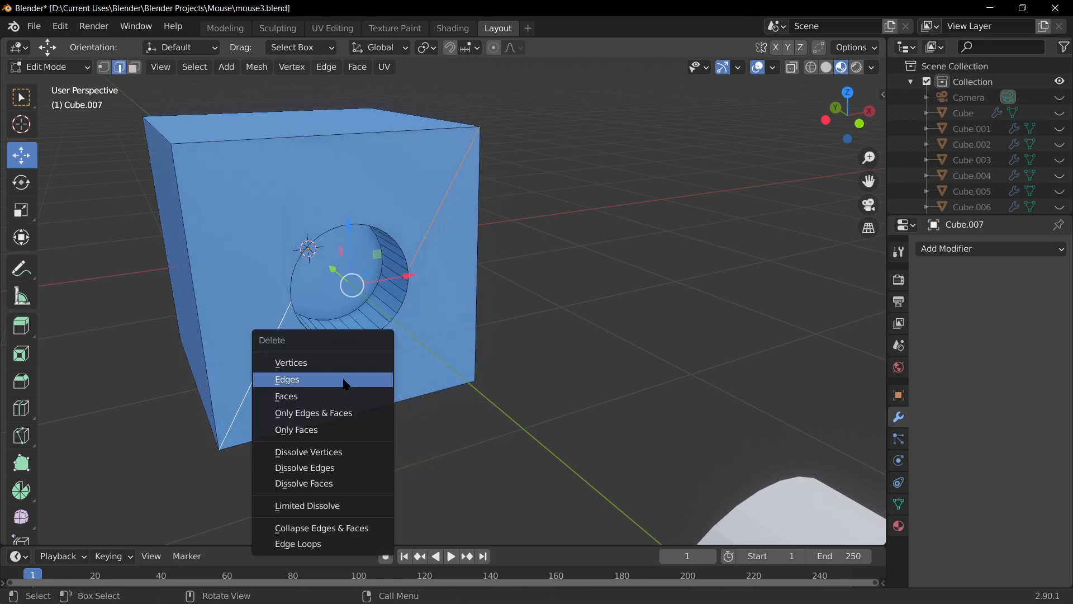
left_click(345, 381)
key("Tab")
key("Tab")
middle_click_drag(439, 403, 394, 204)
key("Tab")
key("Tab")
key("1")
key("c")
mouse_move(395, 204)
left_mouse_down()
mouse_move(415, 220)
mouse_move(338, 309)
left_mouse_up()
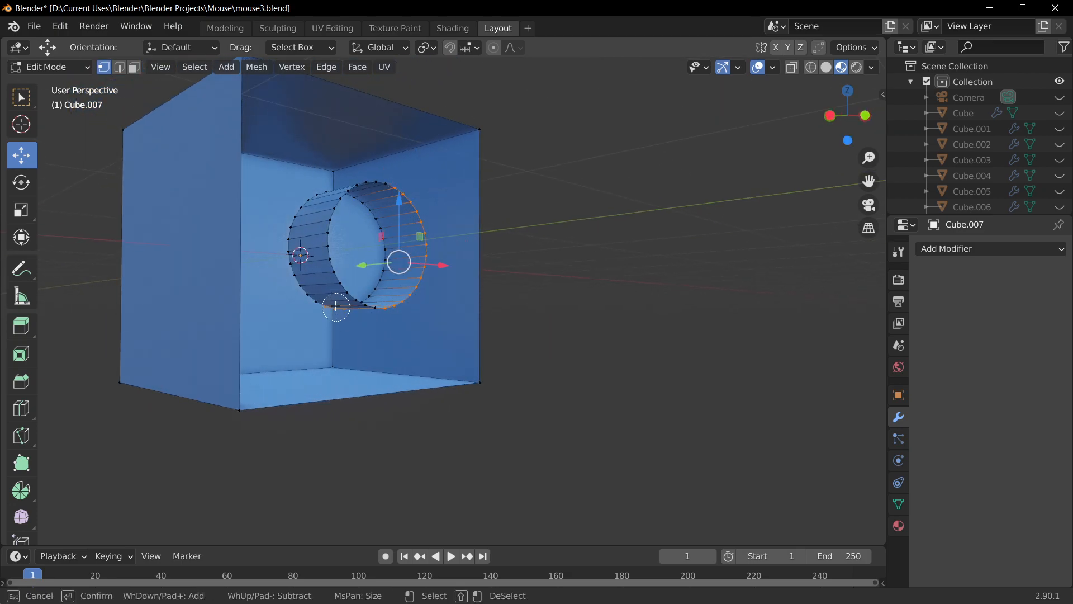
right_click(563, 336)
left_click(559, 330)
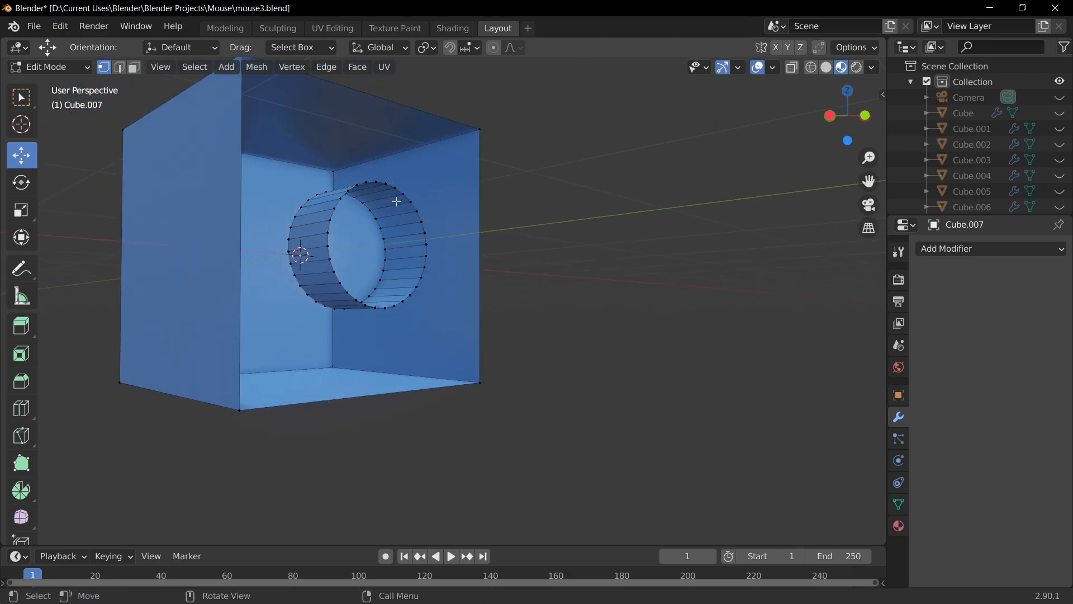
middle_click_drag(397, 201, 408, 180)
key("Tab")
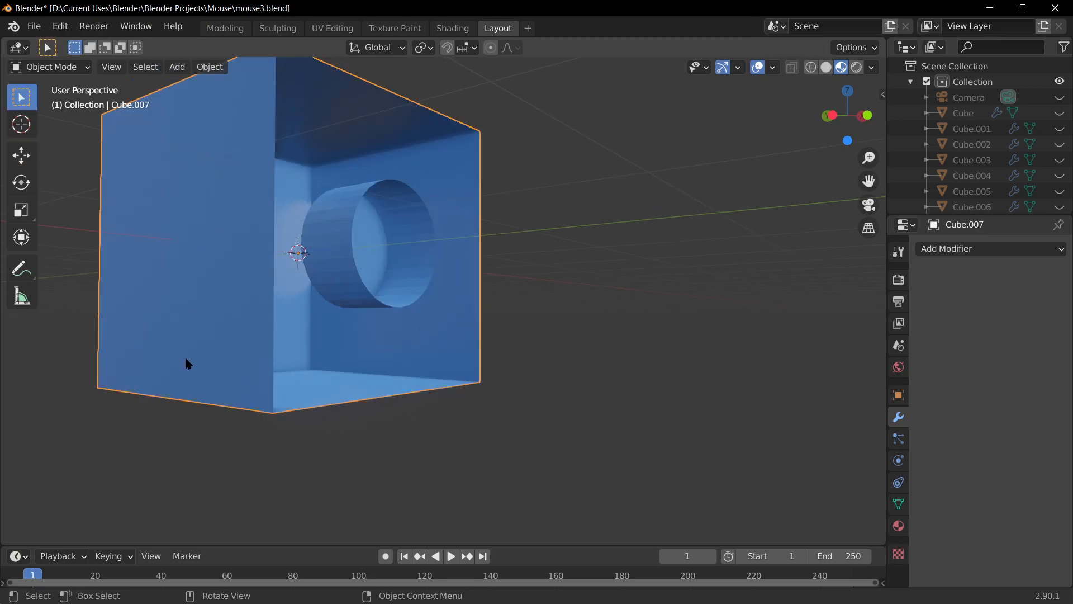
key("h")
key("ctrl+z")
middle_click_drag(535, 424, 558, 445)
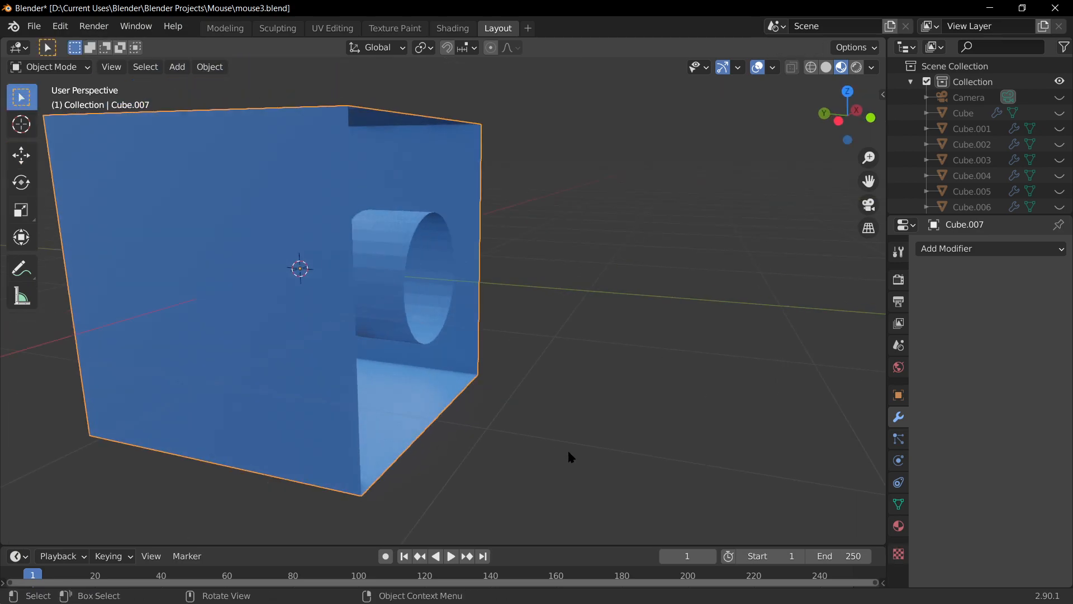
left_click(558, 445)
Hide the cube's outer faces in face select mode, isolating the round tube left by the Boolean cut.
scroll(472, 412, "down", 4)
key("Tab")
middle_click_drag(473, 419, 326, 118)
key("3")
left_click(284, 371)
left_click(335, 201, "shift")
left_click(385, 344, "shift")
middle_click_drag(494, 319, 359, 256)
key("h")
middle_click_drag(332, 351, 276, 337)
left_click(233, 277)
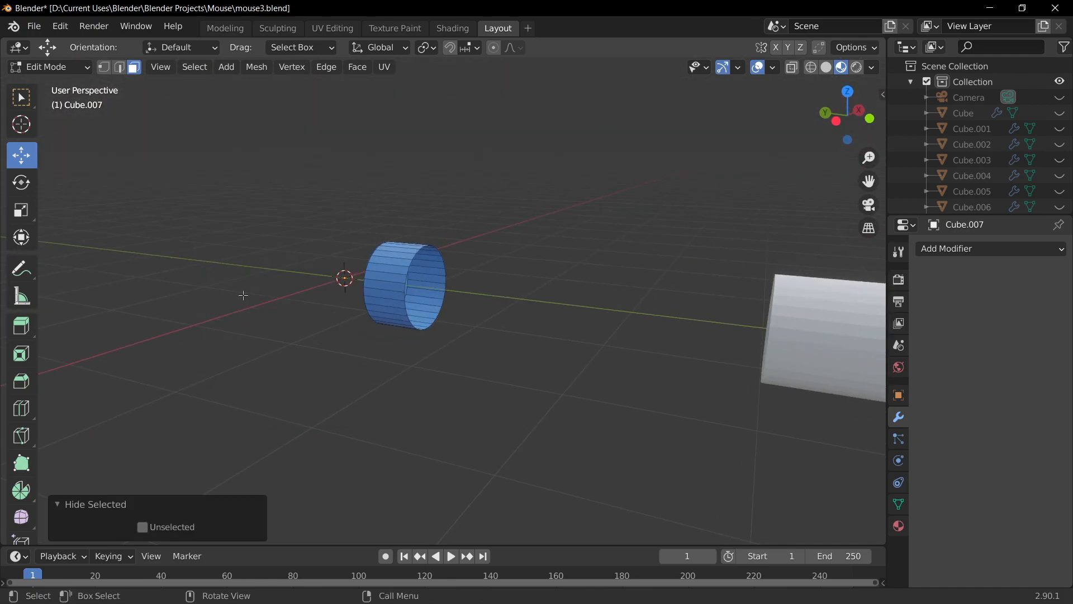
key("h")
scroll(311, 261, "up", 3)
middle_click_drag(418, 344, 439, 366)
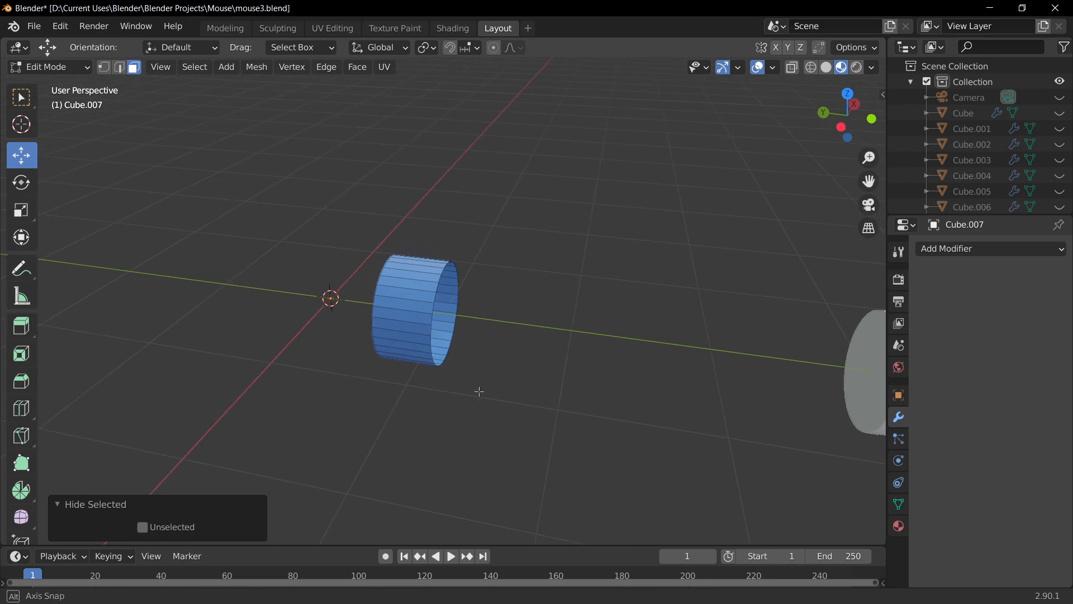
Switch to vertex select mode with wireframe display and select all vertices of the isolated tube.
key("Tab")
key("Tab")
key("1")
middle_click_drag(537, 415, 737, 235)
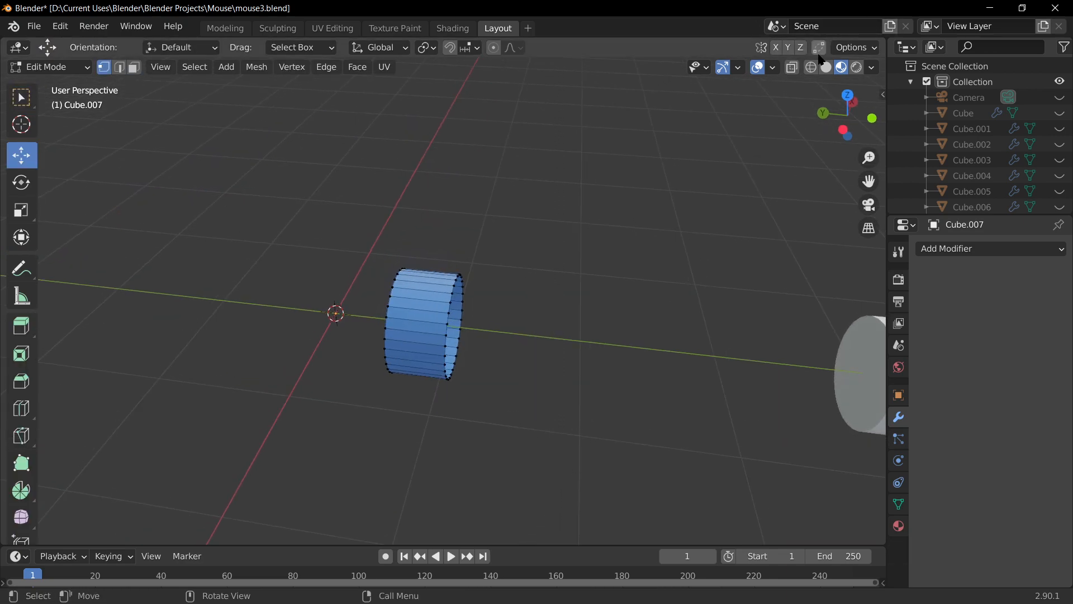
key("shift+z")
key("a")
middle_click_drag(554, 362, 439, 274)
key("Tab")
key("Tab")
key("Tab")
key("Tab")
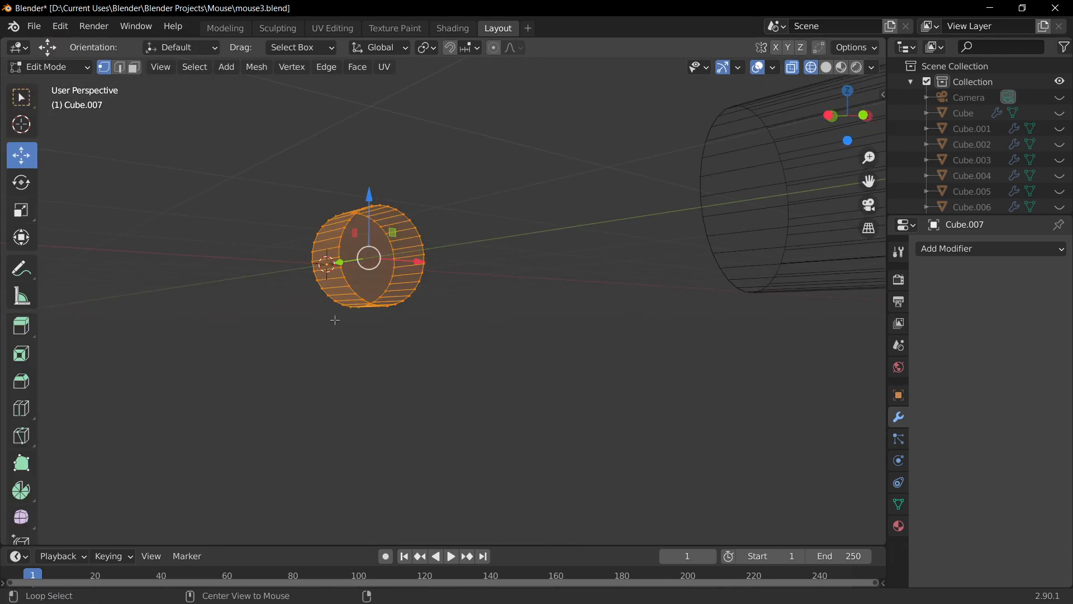
Reveal the hidden cube faces around the tube and undo the reveal.
key("alt+h")
middle_click_drag(346, 330, 552, 367)
key("ctrl+z")
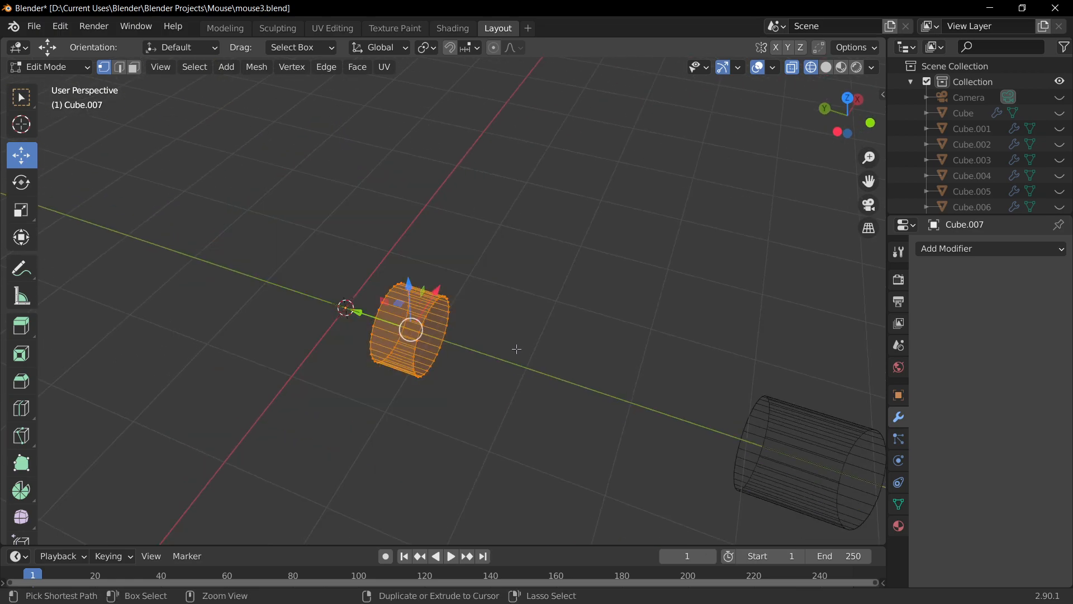
Delete the ring of vertices at the tube's inner end.
left_click(464, 410)
middle_click_drag(488, 410, 556, 400)
left_click_drag(381, 264, 455, 417)
key("x")
left_click(483, 397)
middle_click_drag(483, 397, 454, 327)
Select all vertices of the remaining ring.
key("Tab")
key("Tab")
middle_click_drag(406, 248, 389, 237)
left_click_drag(331, 208, 488, 391)
key("Tab")
key("Tab")
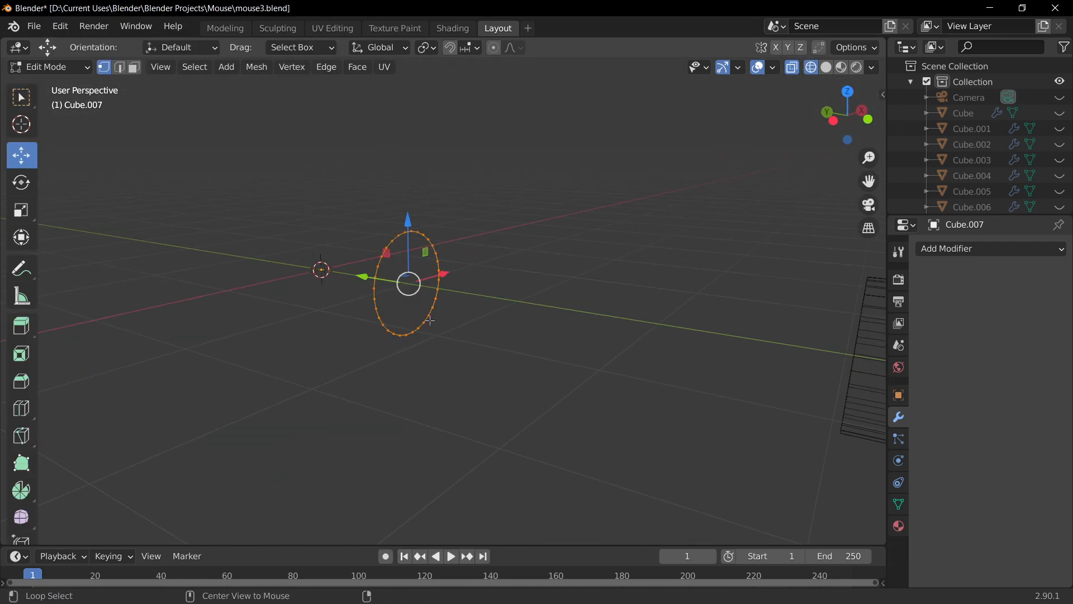
Reveal the hidden cube geometry to view the ring within it, and undo back to the isolated, selected ring.
key("alt+h")
left_click(589, 386)
middle_click_drag(433, 291, 312, 149)
key("ctrl+z")
key("ctrl+z")
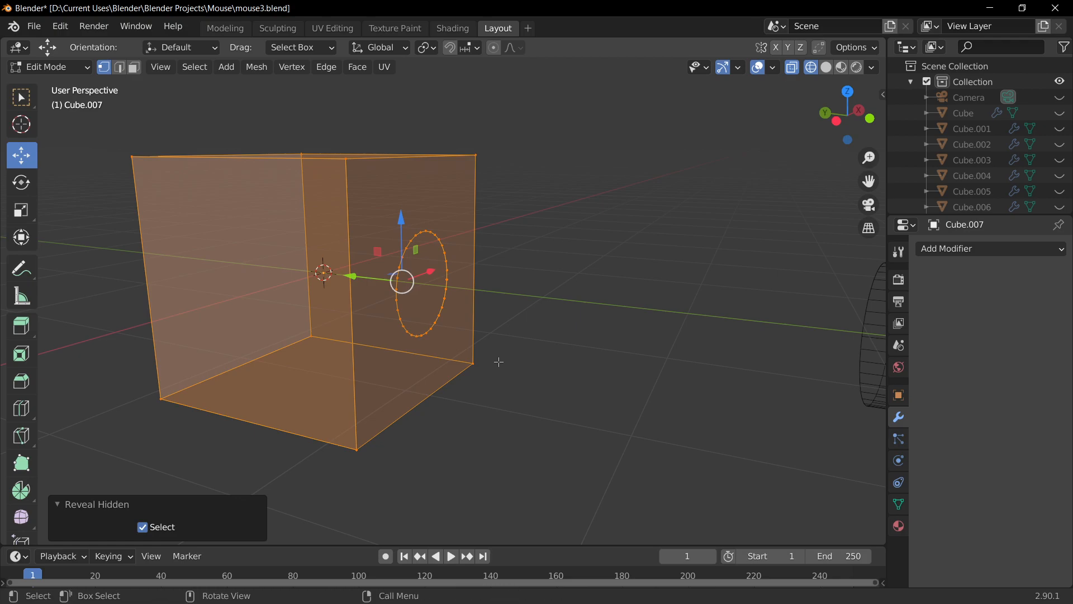
scroll(476, 372, "up", 1)
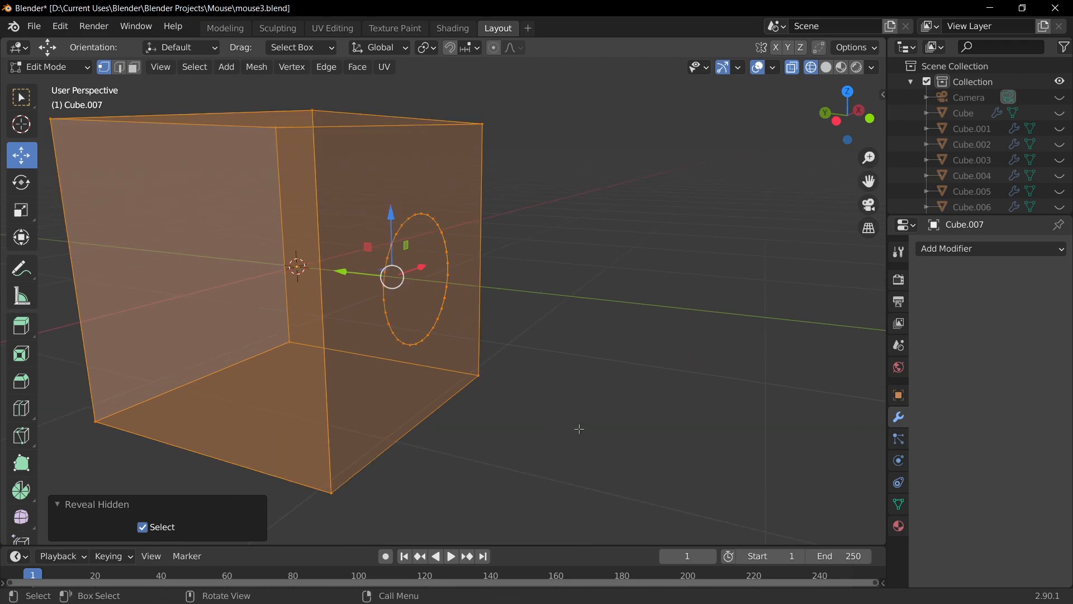
key("ctrl+z")
middle_click_drag(488, 366, 463, 364)
middle_click_drag(553, 379, 449, 389)
key("alt+h")
left_click(554, 390)
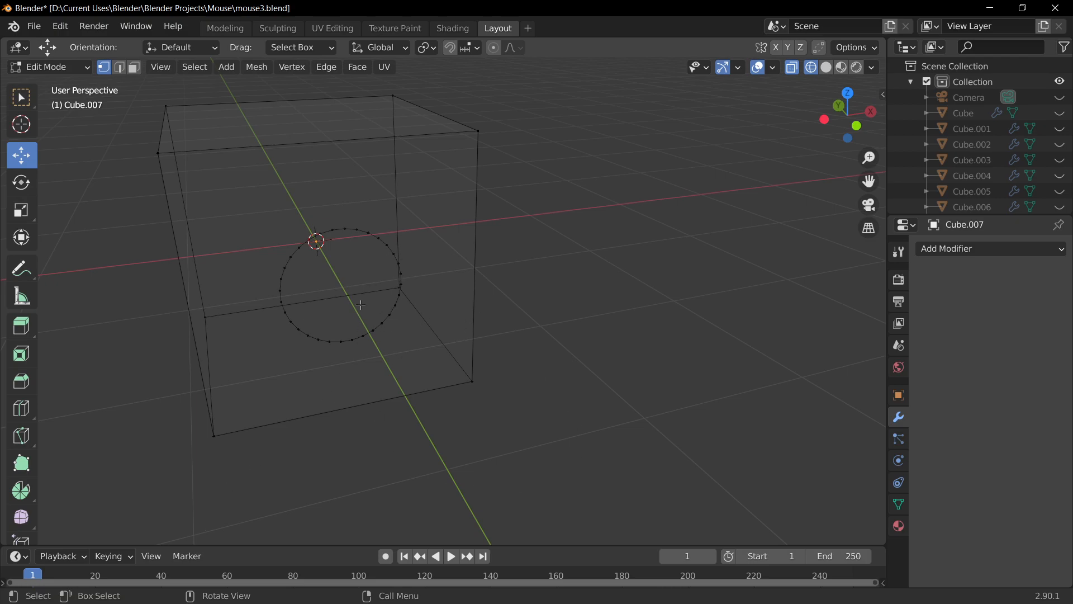
key("ctrl+z")
key("ctrl+z")
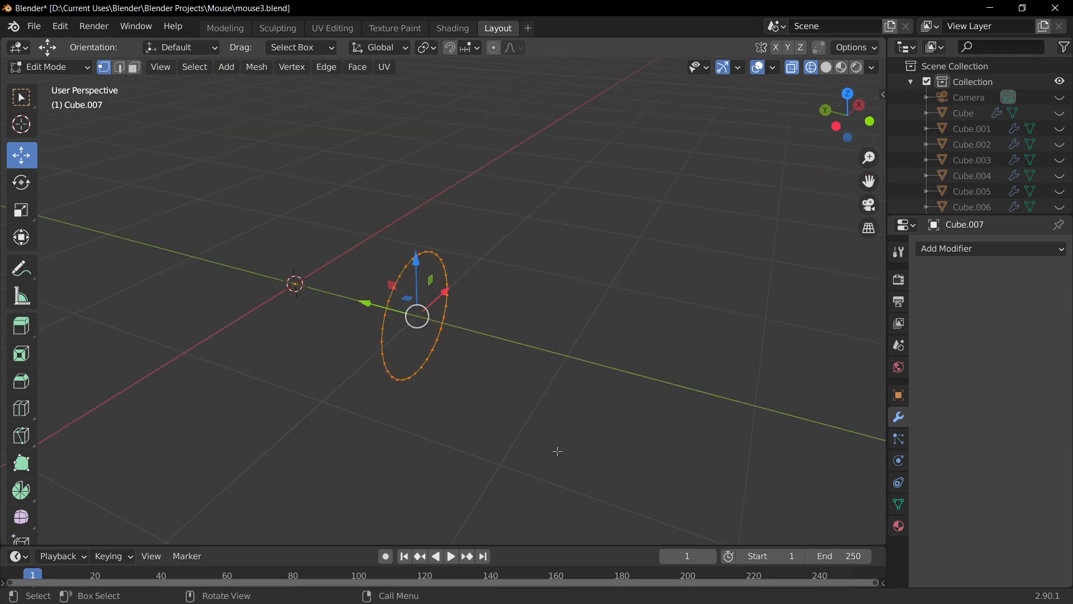
middle_click_drag(604, 357, 568, 307)
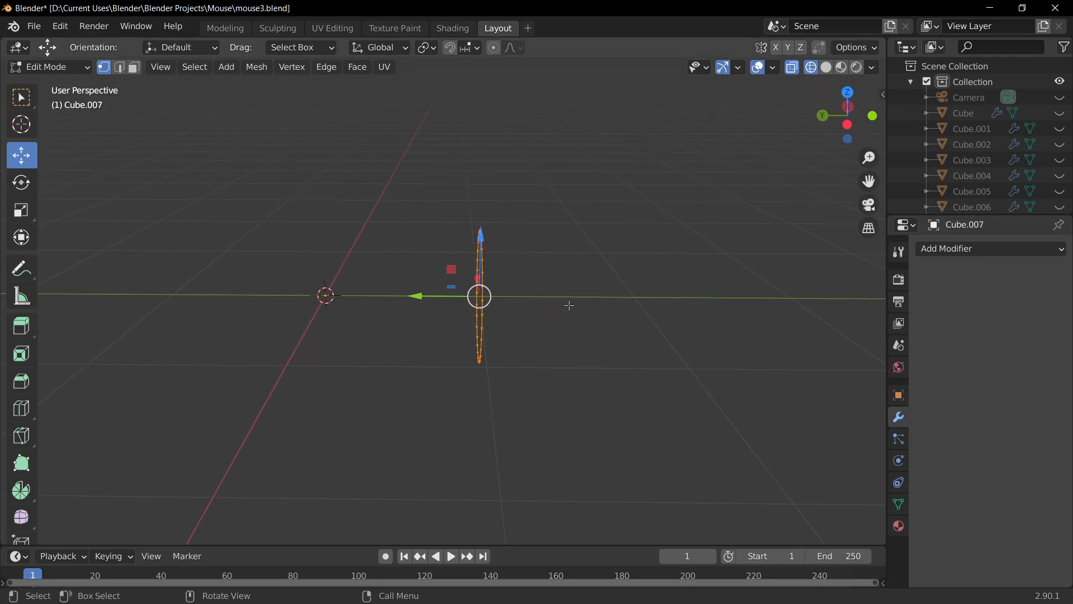
key("alt+h")
key("ctrl+z")
Look through the object's constraint, physics, particle and mesh data properties for the vertex group settings.
left_click(899, 506)
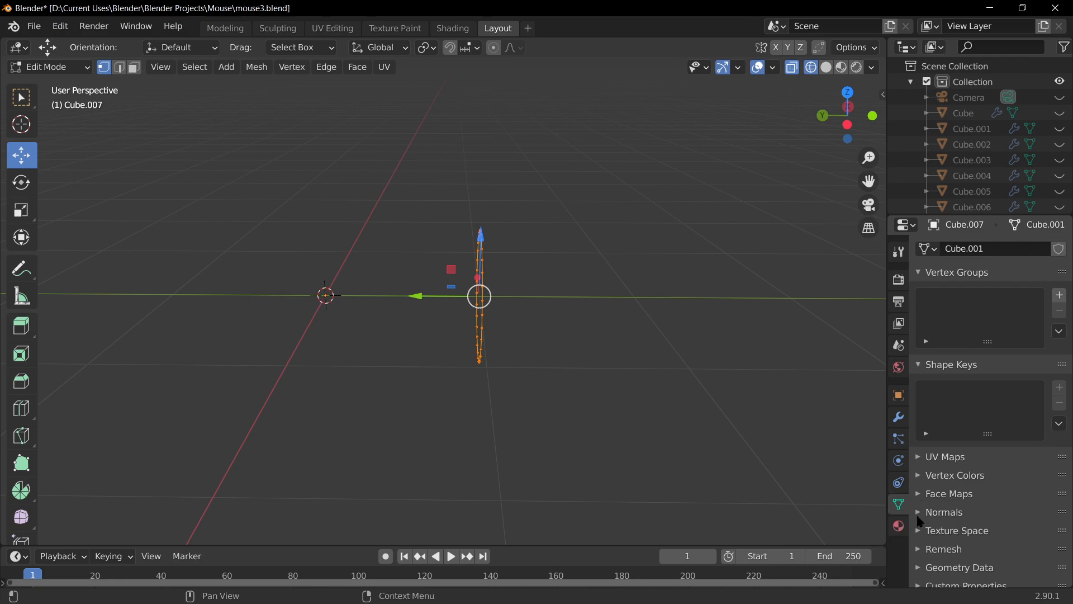
left_click(900, 482)
left_click(902, 461)
left_click(902, 482)
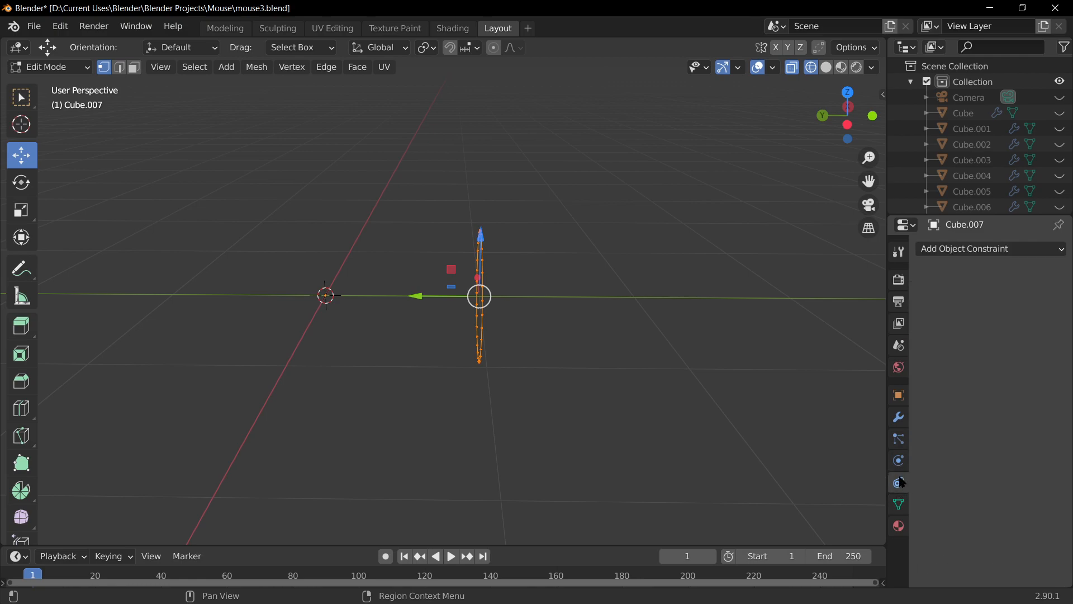
left_click(897, 444)
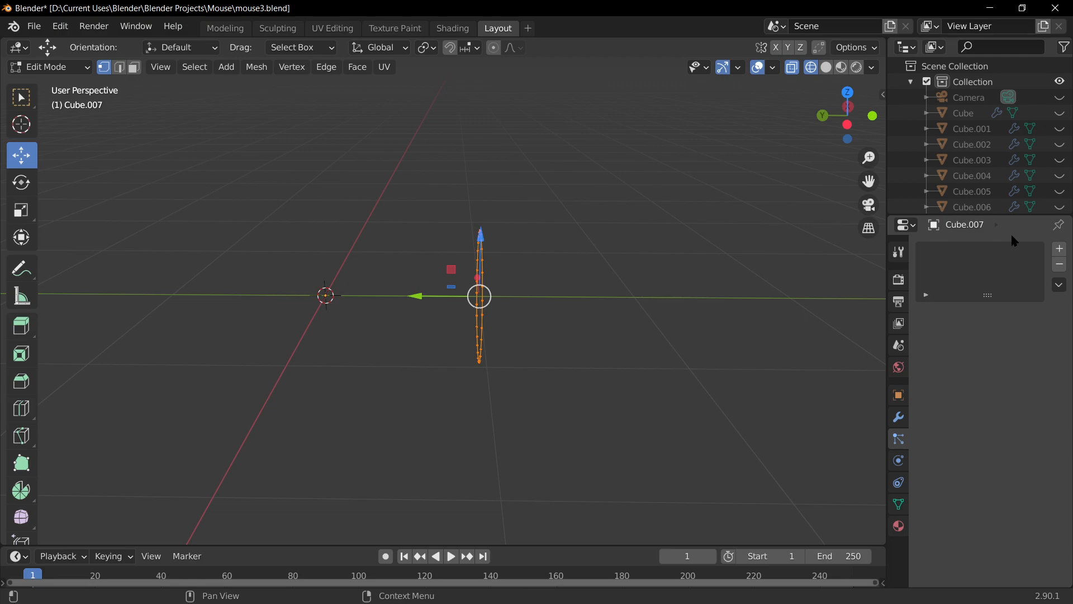
left_click(899, 460)
left_click(899, 503)
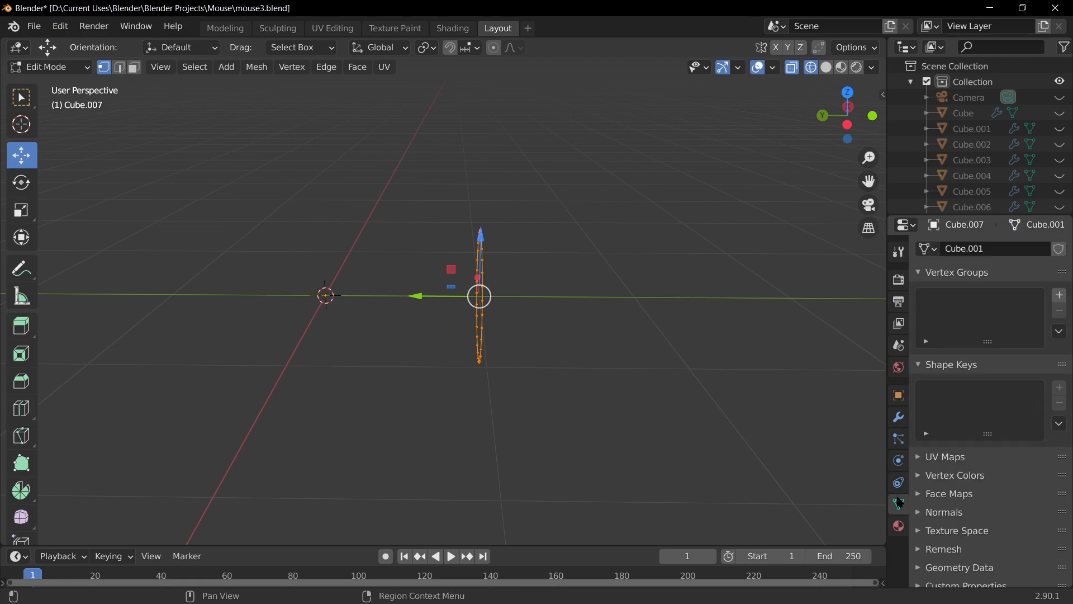
scroll(982, 546, "down", 1)
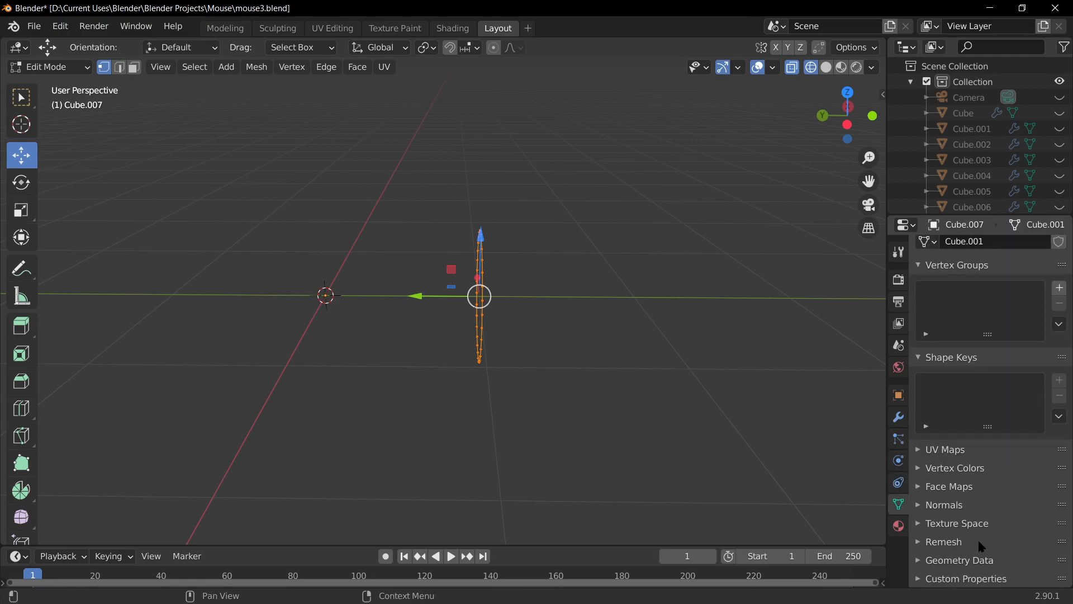
left_click(918, 469)
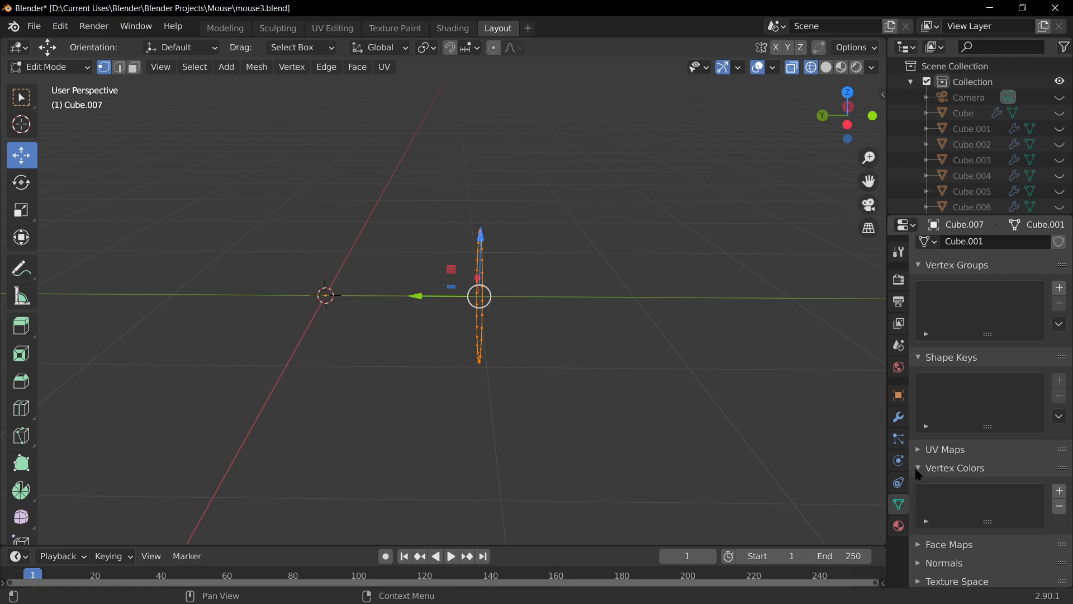
left_click(918, 469)
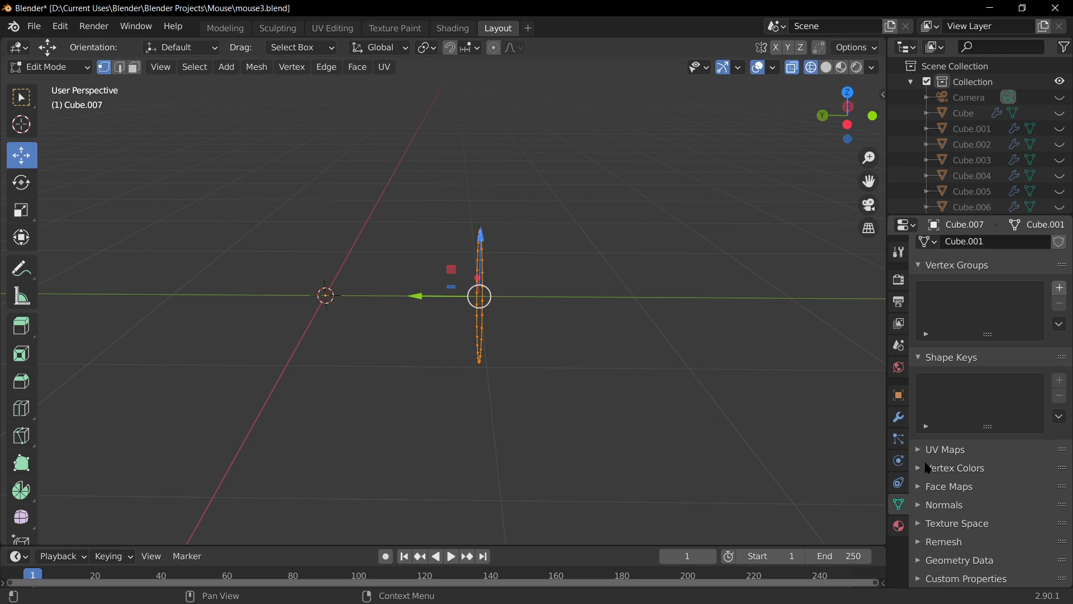
Add a vertex group with the selected ring vertices assigned, and rename the object as Test1.
left_click(1058, 289)
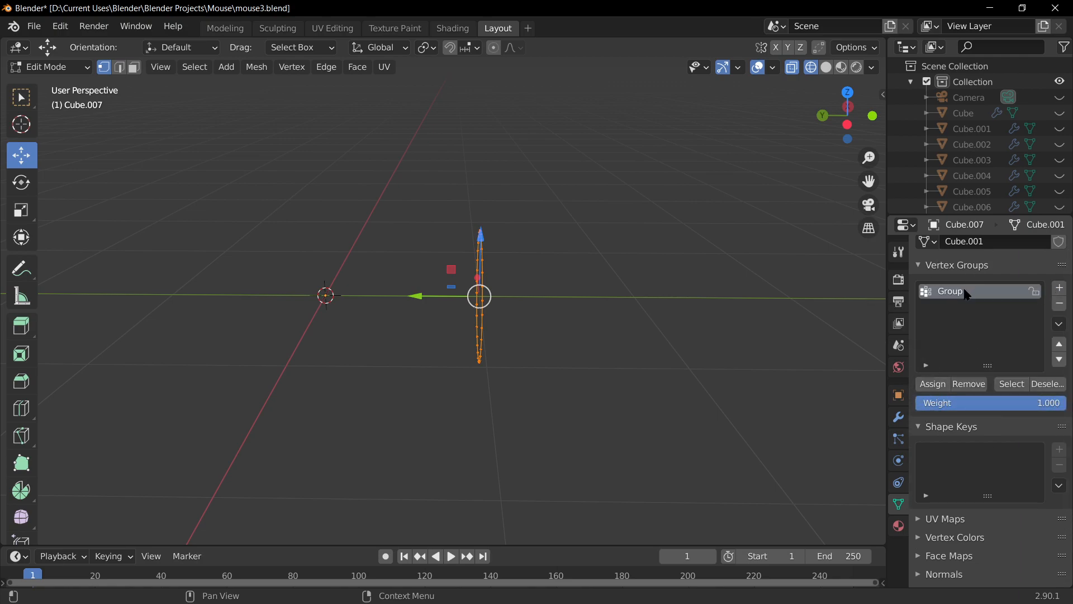
key("F2")
type("Test1")
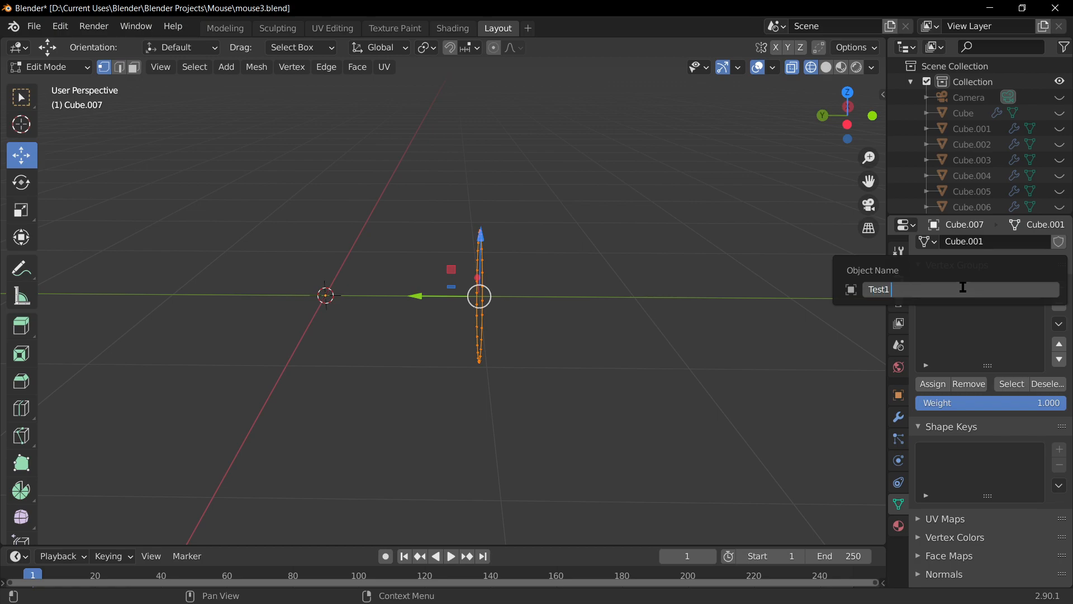
key("Return")
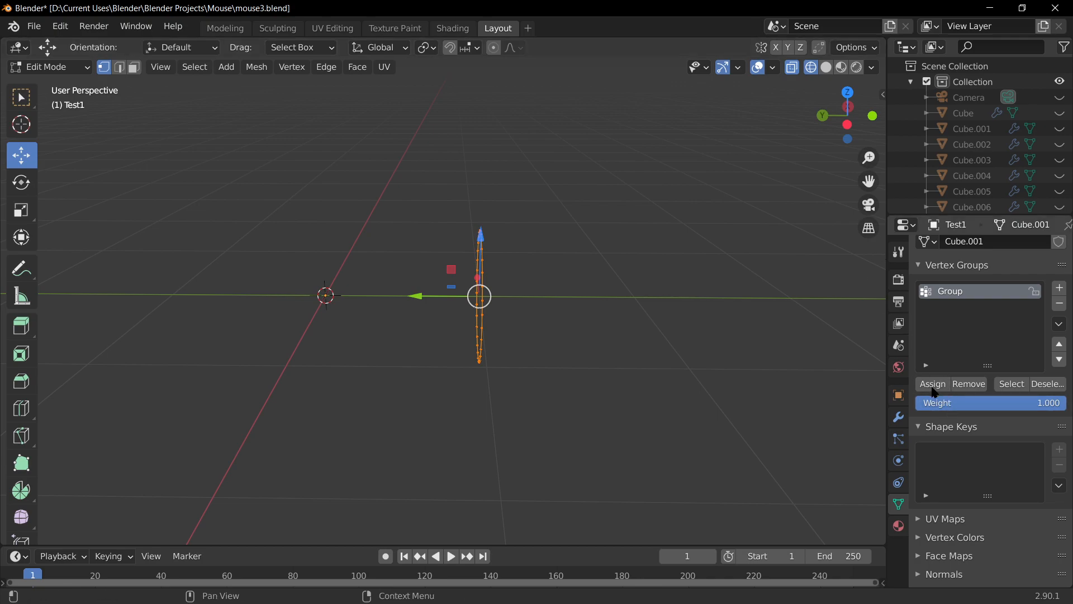
Reveal the hidden cube geometry and reselect only the ring through its vertex group.
key("Tab")
key("Tab")
key("alt+h")
middle_click_drag(711, 379, 623, 376)
key("alt+a")
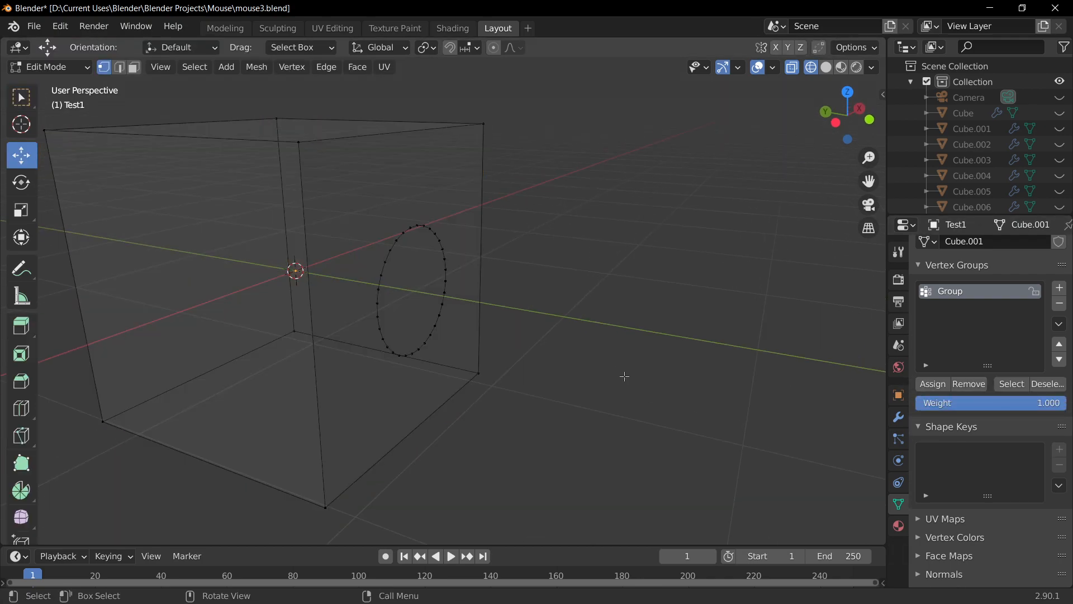
left_click(1012, 383)
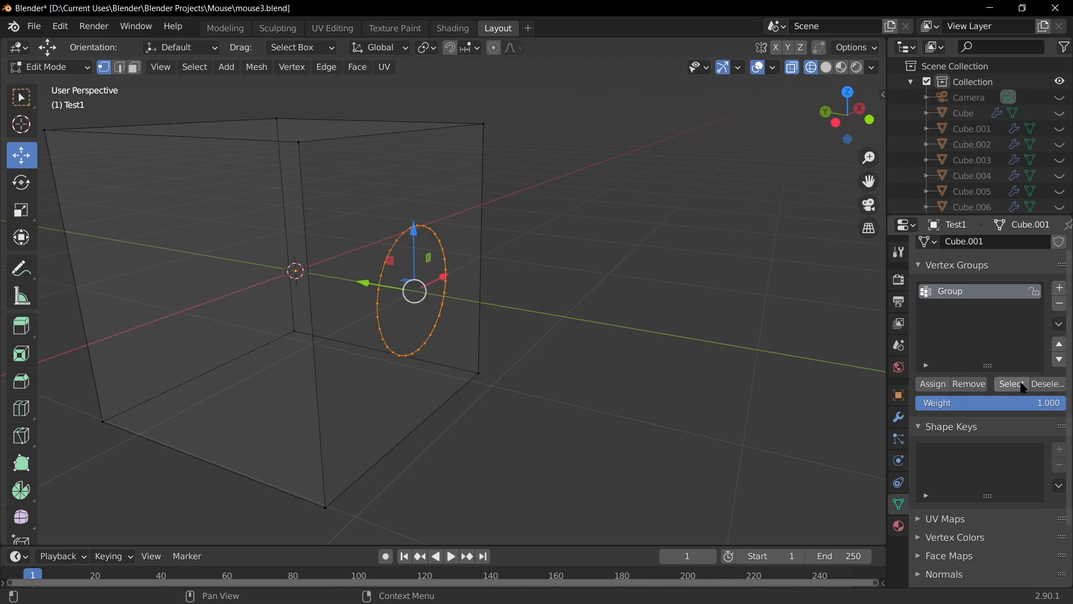
middle_click_drag(693, 346, 667, 288)
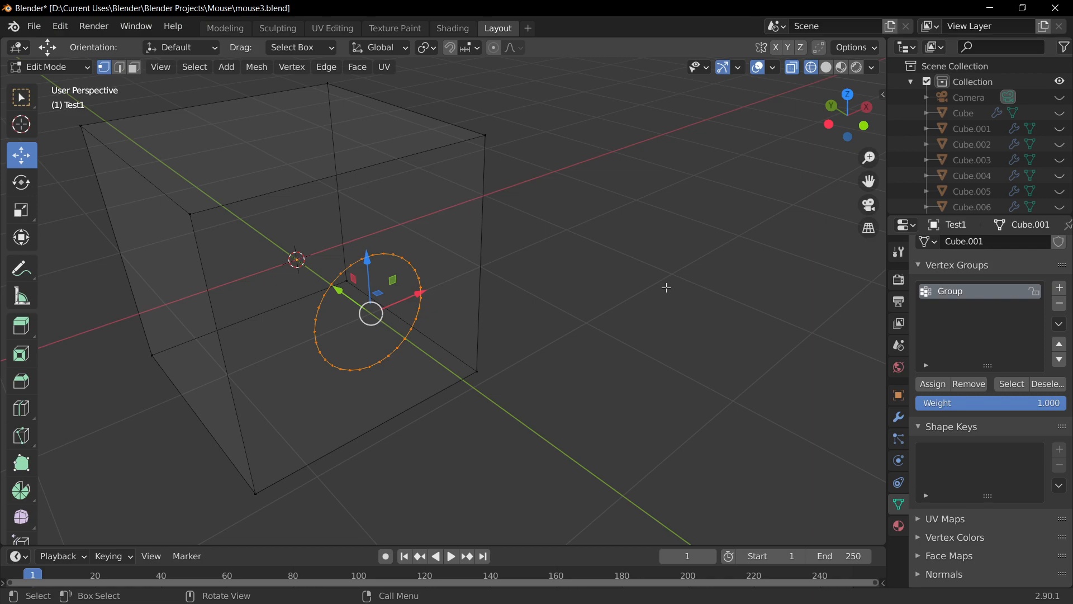
middle_click_drag(667, 287, 507, 61)
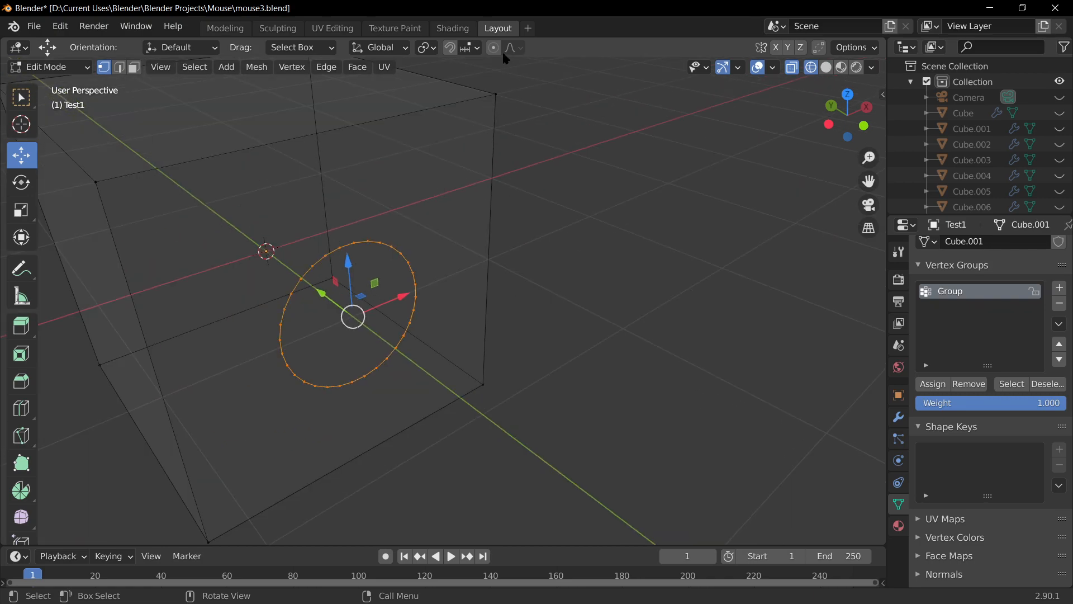
left_click(497, 87)
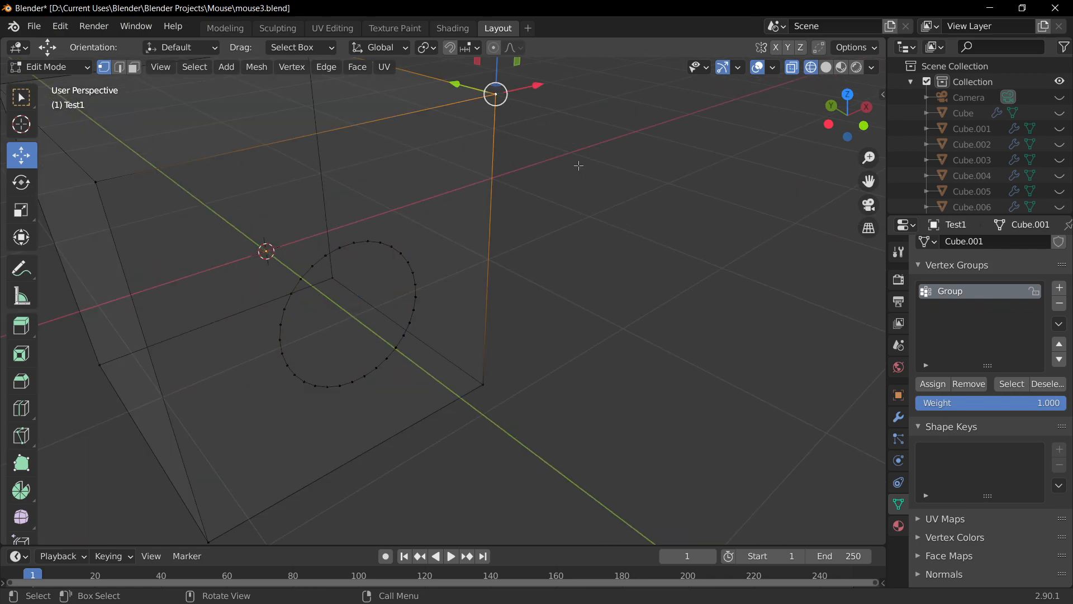
key("ctrl+z")
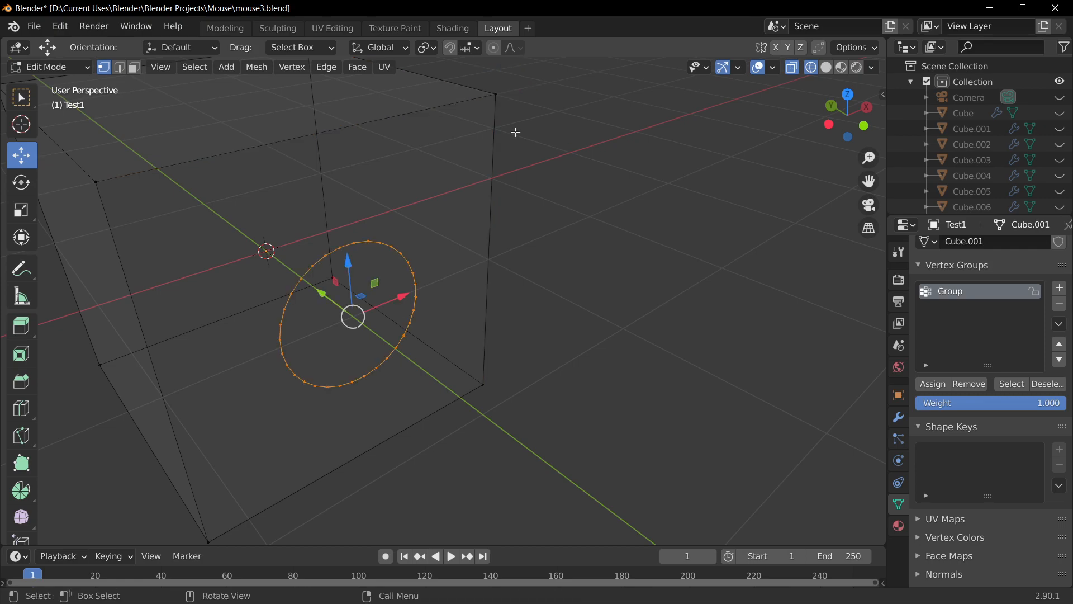
Add the open side's four corner vertices to the ring selection and fill the side with a face.
middle_click_drag(522, 155, 566, 147)
scroll(503, 153, "down", 6)
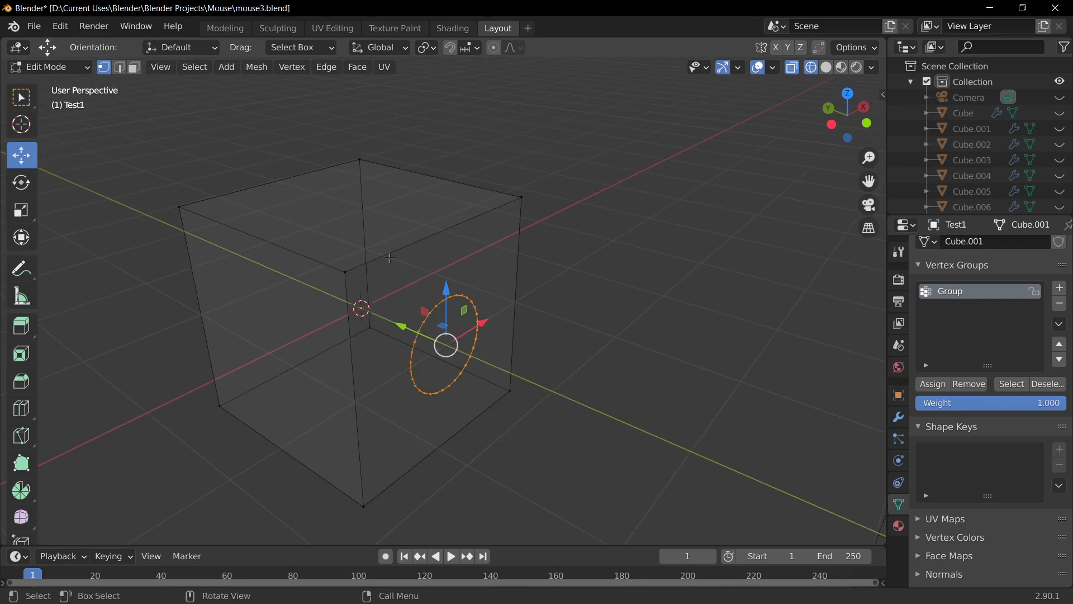
scroll(422, 255, "up", 4)
middle_click_drag(518, 352, 526, 381)
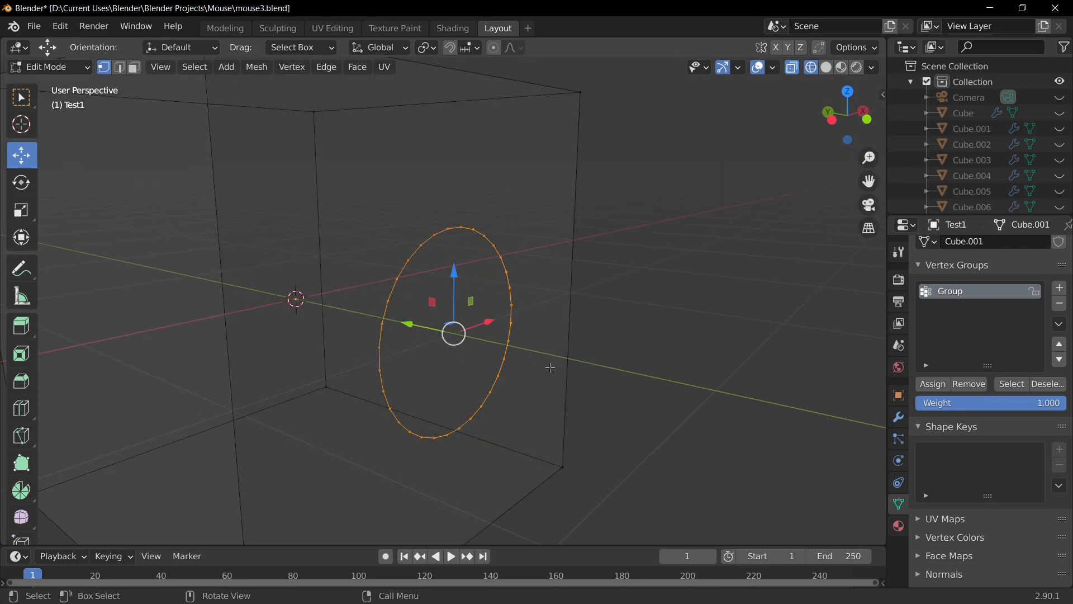
middle_click_drag(628, 335, 459, 269)
left_click(558, 91, "shift")
left_click(142, 105, "shift")
middle_click_drag(272, 234, 373, 319, "shift")
left_click(302, 381, "shift")
left_click(702, 394, "shift")
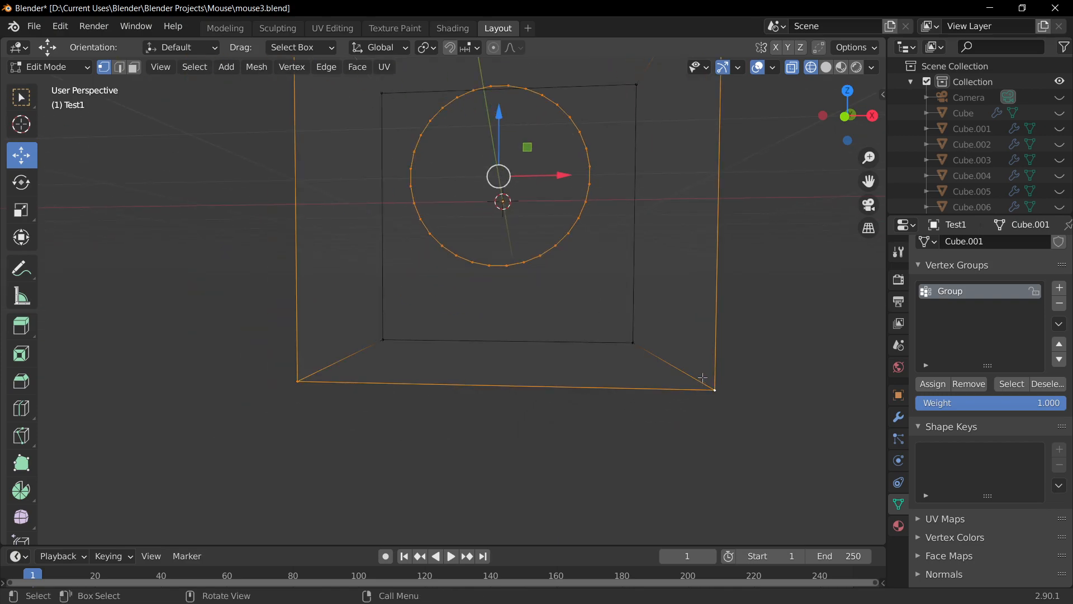
middle_click_drag(783, 260, 674, 311)
key("Tab")
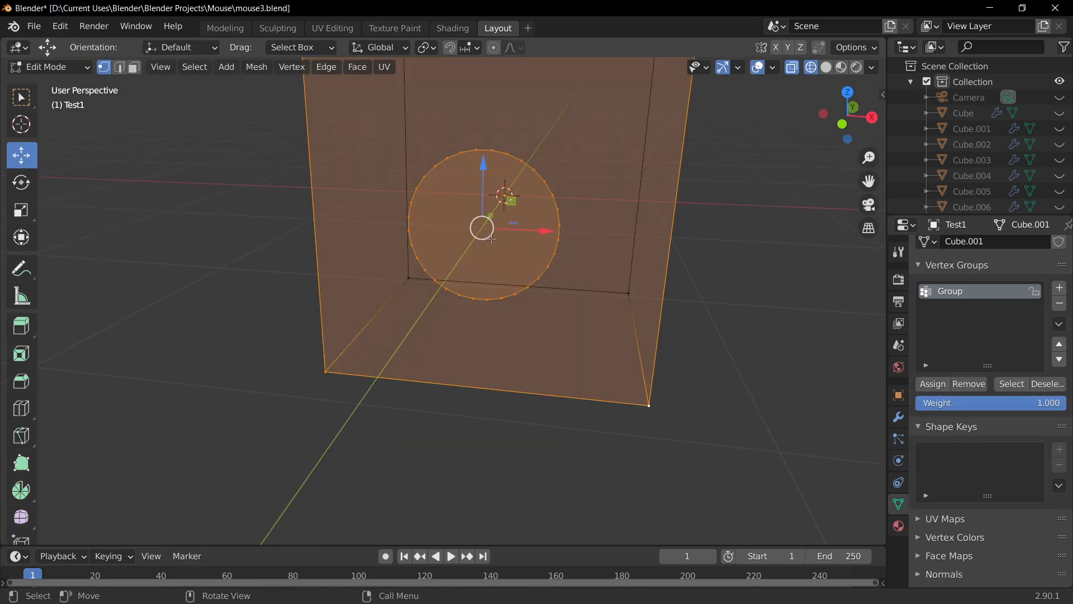
Switch to face selection and examine the outer face and the circular ring face individually.
key("3")
middle_click_drag(539, 347, 636, 358)
left_click(635, 356)
left_click(528, 207)
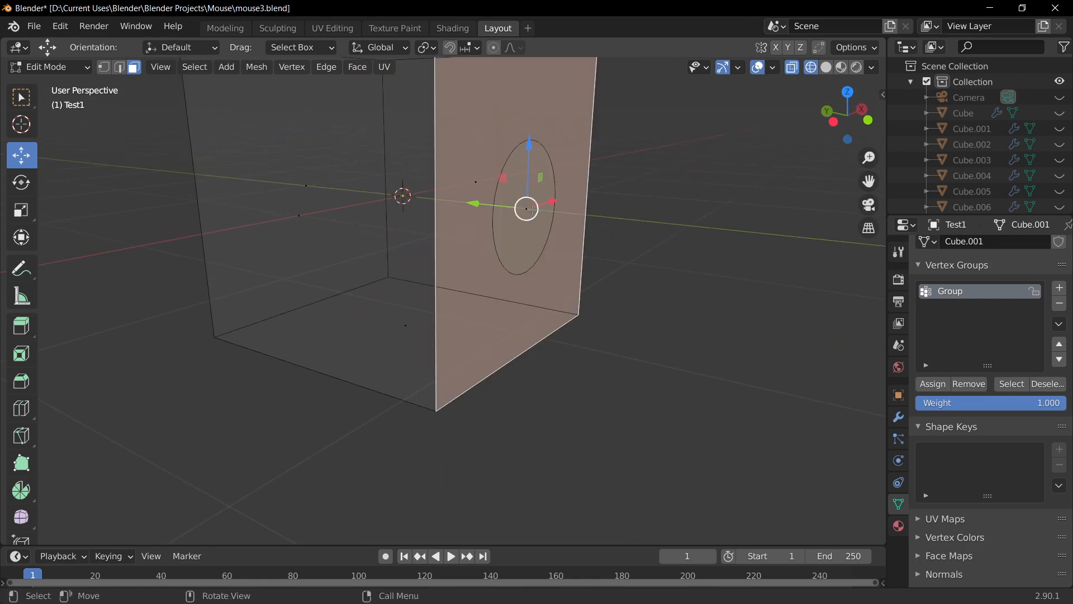
left_click(527, 226)
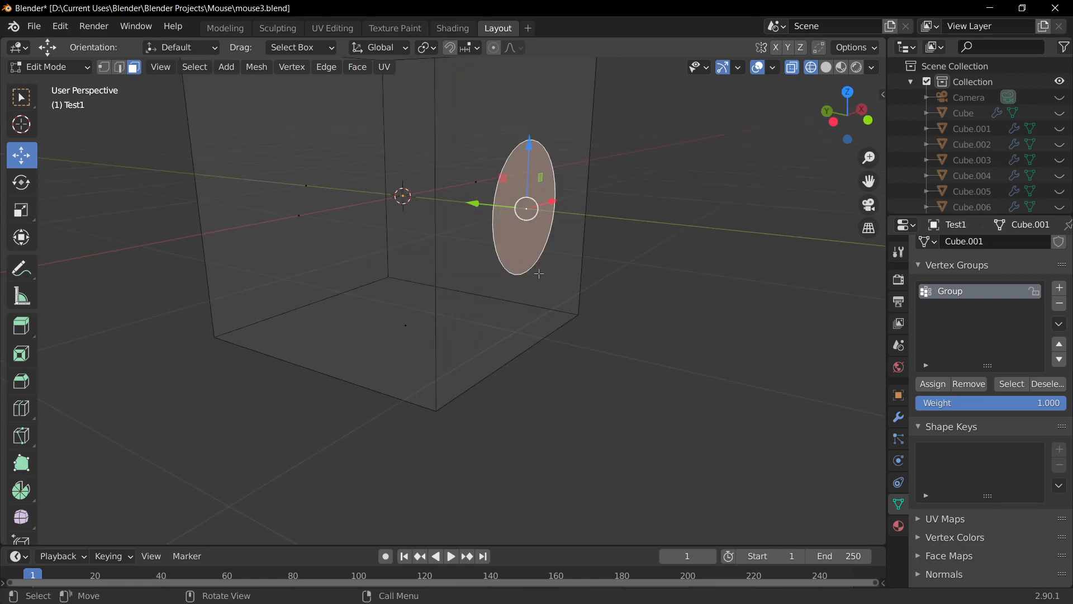
middle_click_drag(533, 263, 409, 252)
left_click(382, 297)
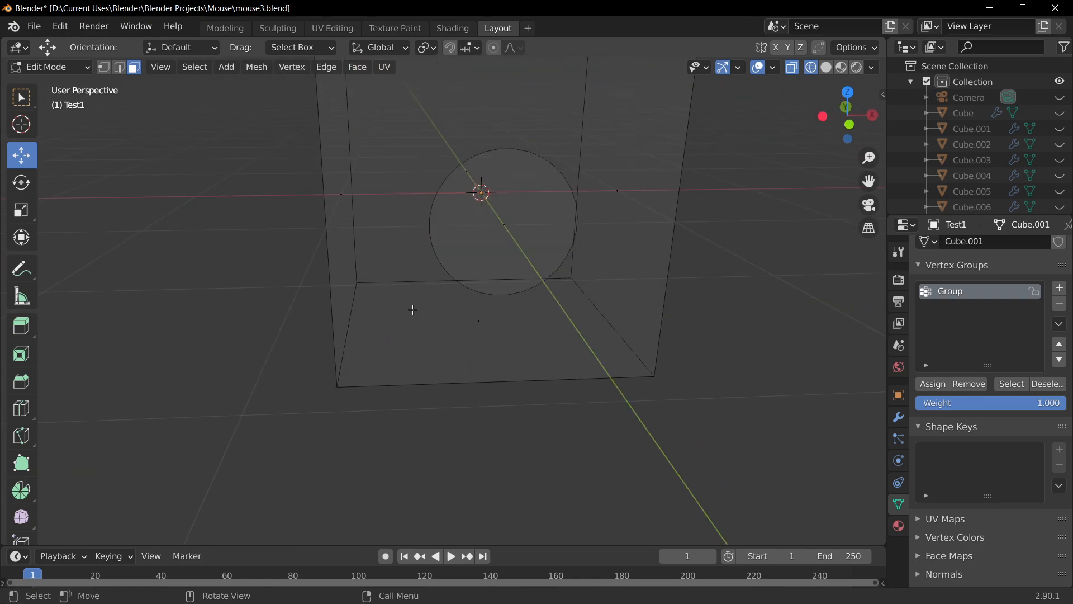
middle_click_drag(420, 306, 505, 155)
middle_click_drag(475, 101, 491, 118)
scroll(492, 119, "down", 3)
left_click(473, 222)
middle_click_drag(550, 255, 470, 276)
scroll(469, 276, "up", 4)
left_click(466, 289)
Delete the circular face inside the ring and display the cube in Material Preview shading.
left_click(531, 214)
middle_click_drag(561, 257, 620, 244)
key("x")
left_click(582, 276)
middle_click_drag(582, 275, 586, 215)
left_click(827, 67)
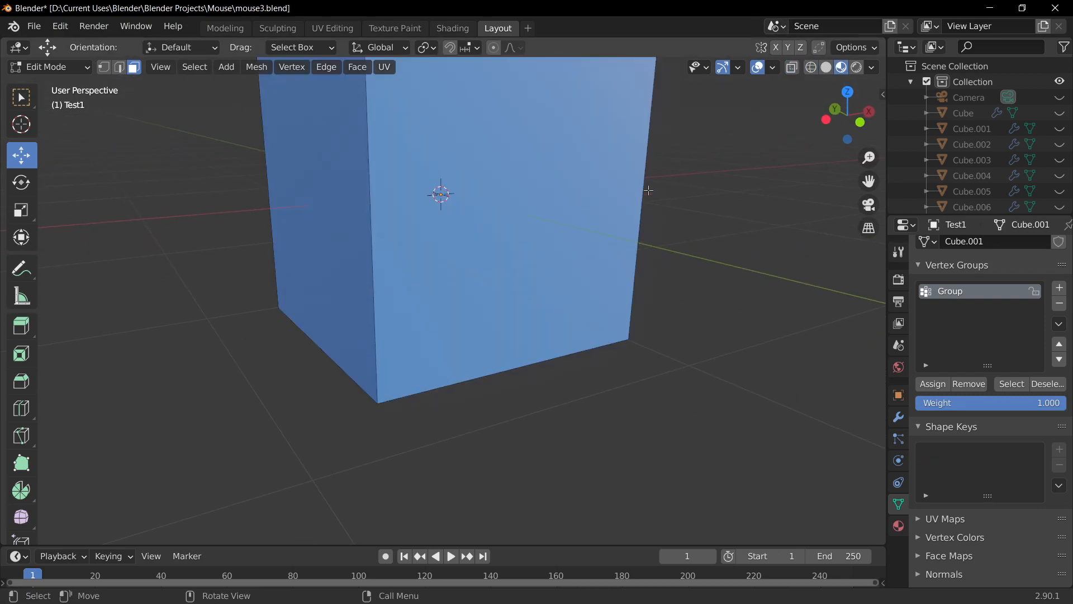
Compare the filled side in Object Mode and Edit Mode, and undo the fill back to the selected corner and ring vertices.
key("Tab")
scroll(579, 310, "down", 4)
scroll(515, 272, "up", 6)
key("Tab")
key("Tab")
scroll(524, 305, "down", 5)
key("Tab")
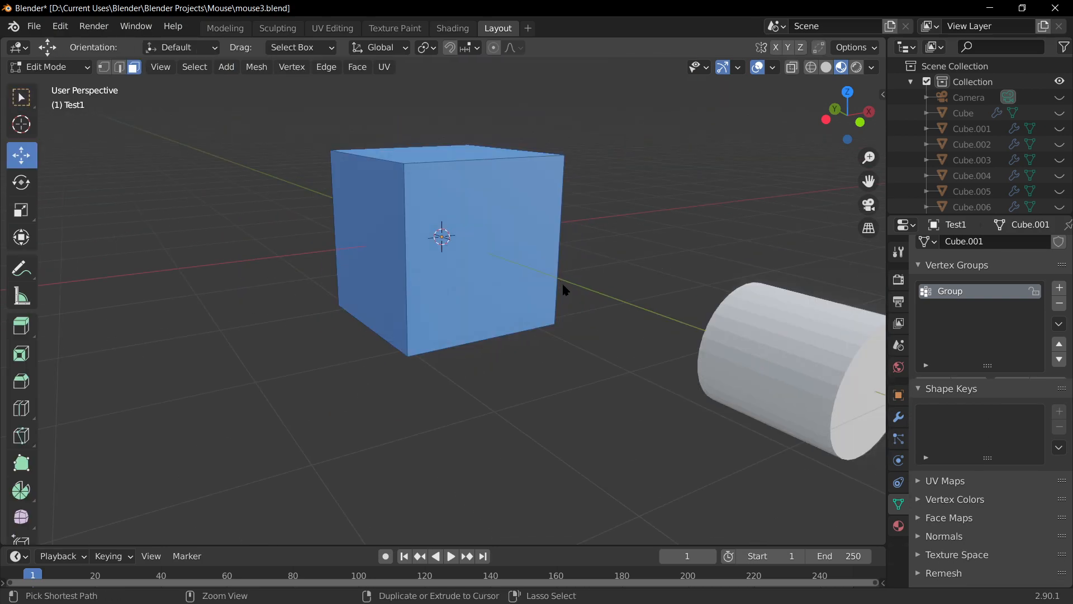
key("1")
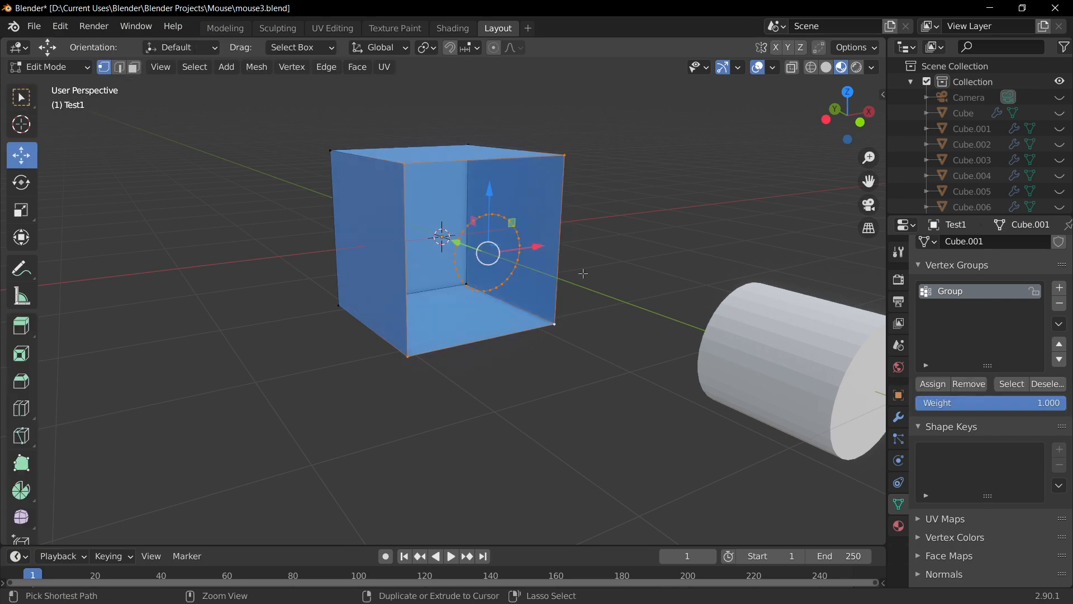
Undo back past the ring's vertex group and object renaming, and reveal the hidden scene objects.
key("shift+h")
key("ctrl+z")
key("ctrl+z")
key("ctrl+z")
key("ctrl+z")
key("ctrl+z")
key("ctrl+z")
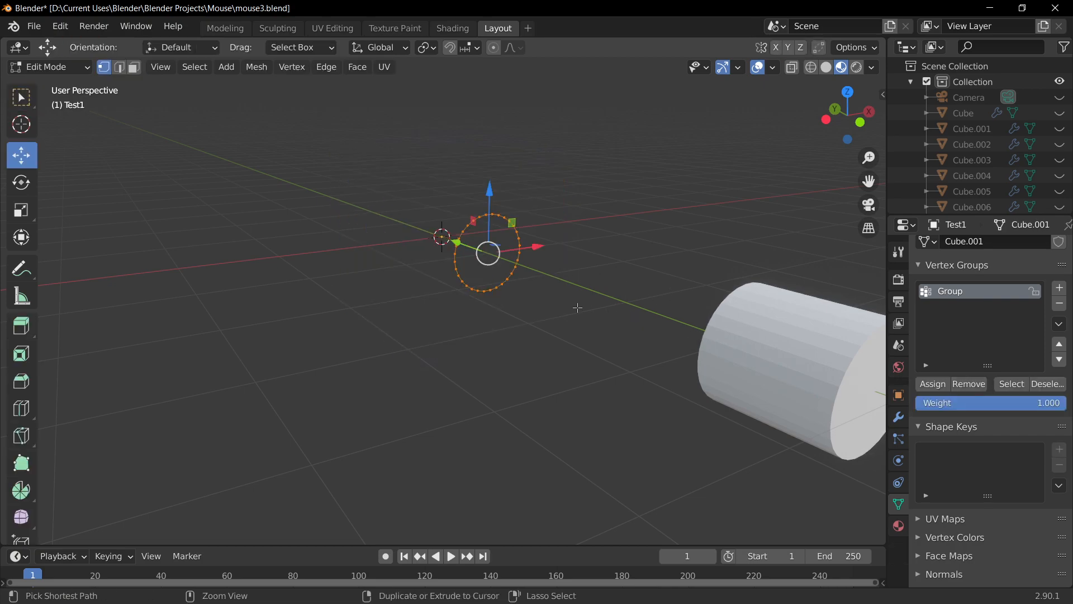
key("ctrl+z")
key("ctrl+z")
key("ctrl+z")
key("ctrl+z")
key("alt+h")
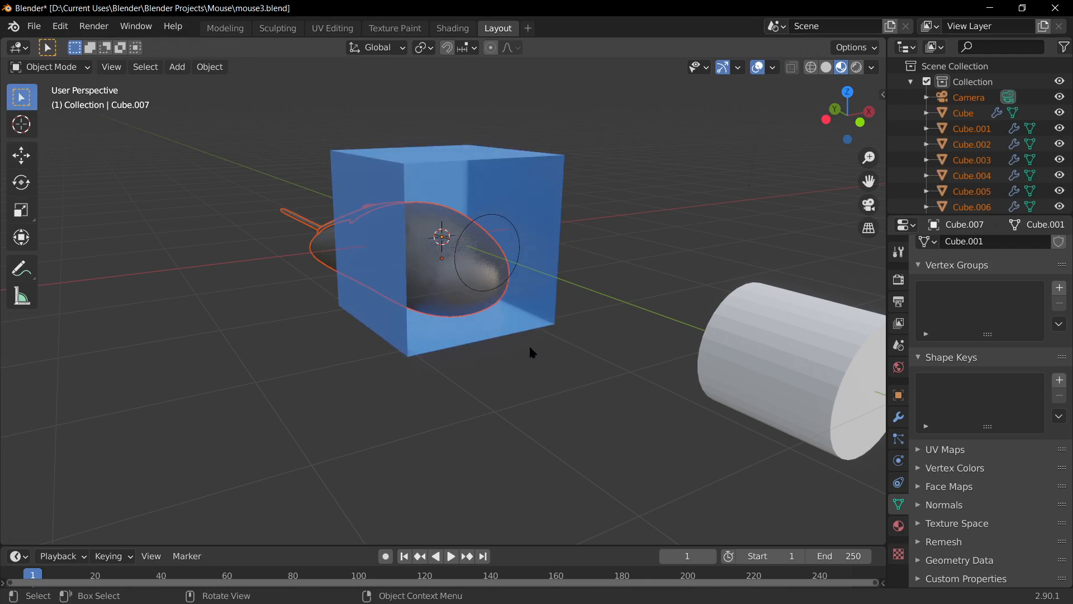
Undo the object reveal and ring isolation until the whole cube is back in Object Mode.
key("ctrl+z")
key("ctrl+z")
key("ctrl+z")
key("ctrl+z")
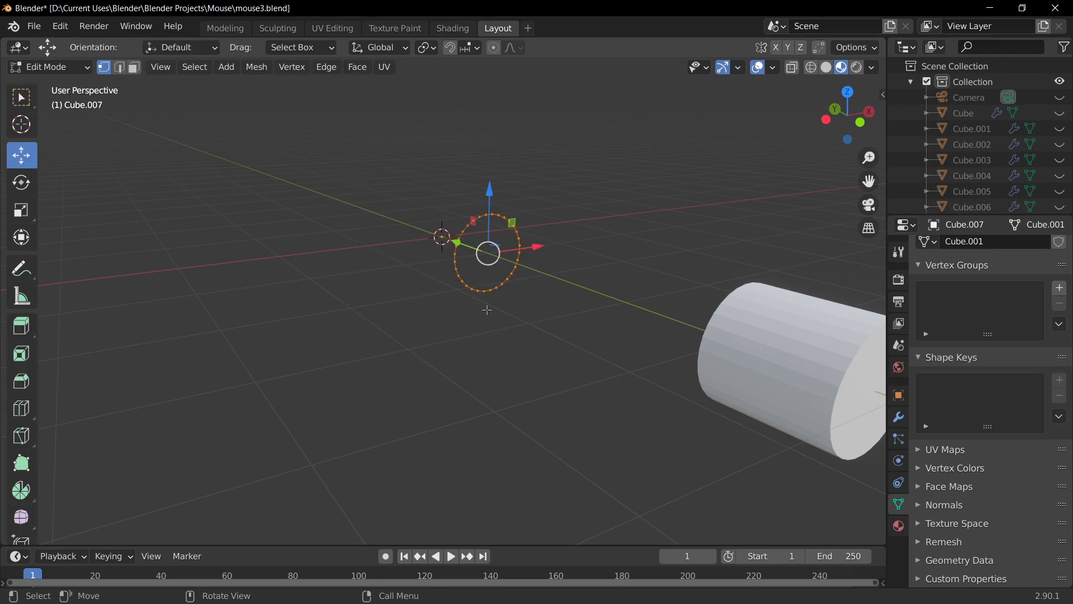
key("ctrl+z")
key("ctrl+z")
key("ctrl+z")
key("ctrl+z")
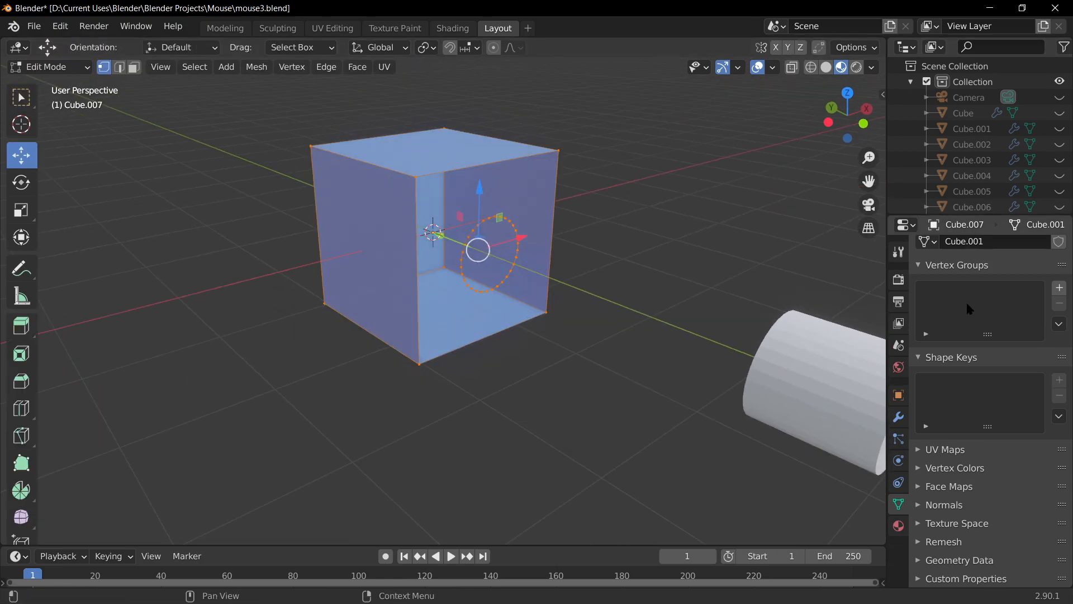
key("ctrl+z")
key("ctrl+z")
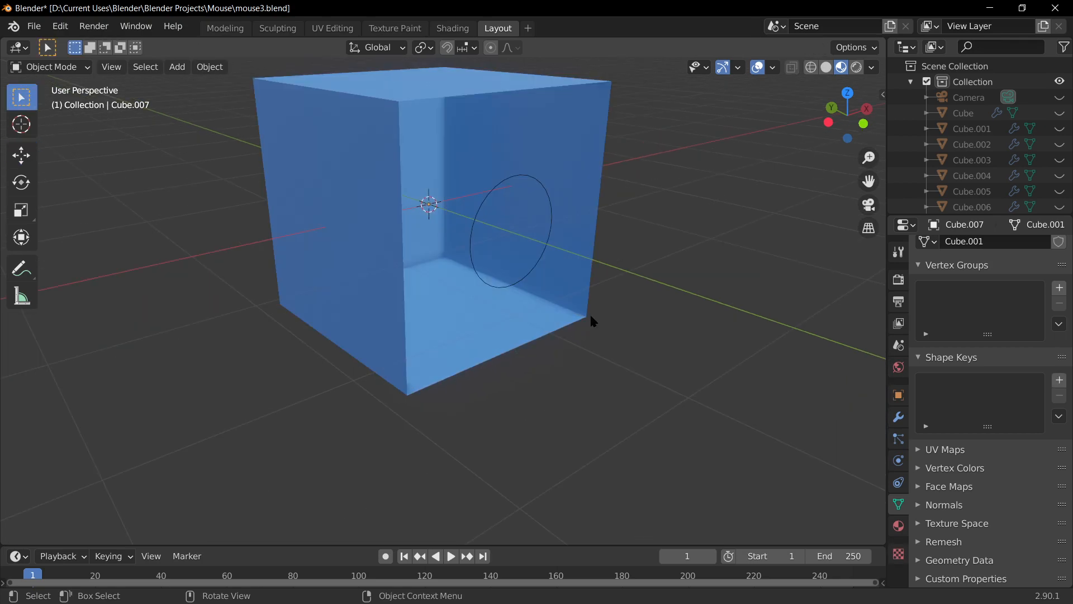
Select the cube and look up the Boolean entry among its available modifiers.
left_click(363, 250)
scroll(810, 400, "down", 3)
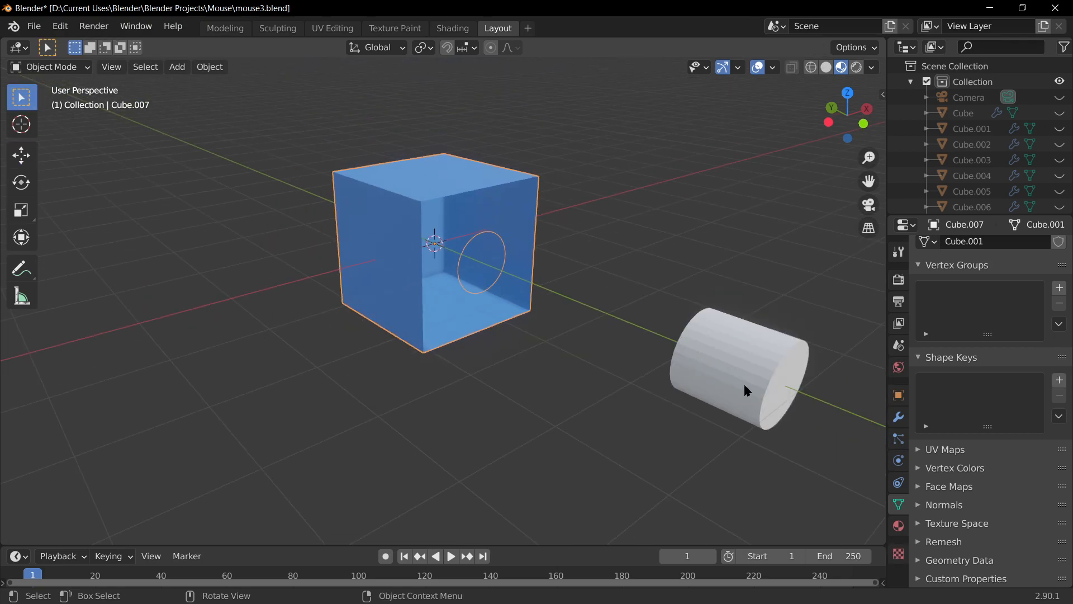
left_click(899, 418)
left_click(982, 249)
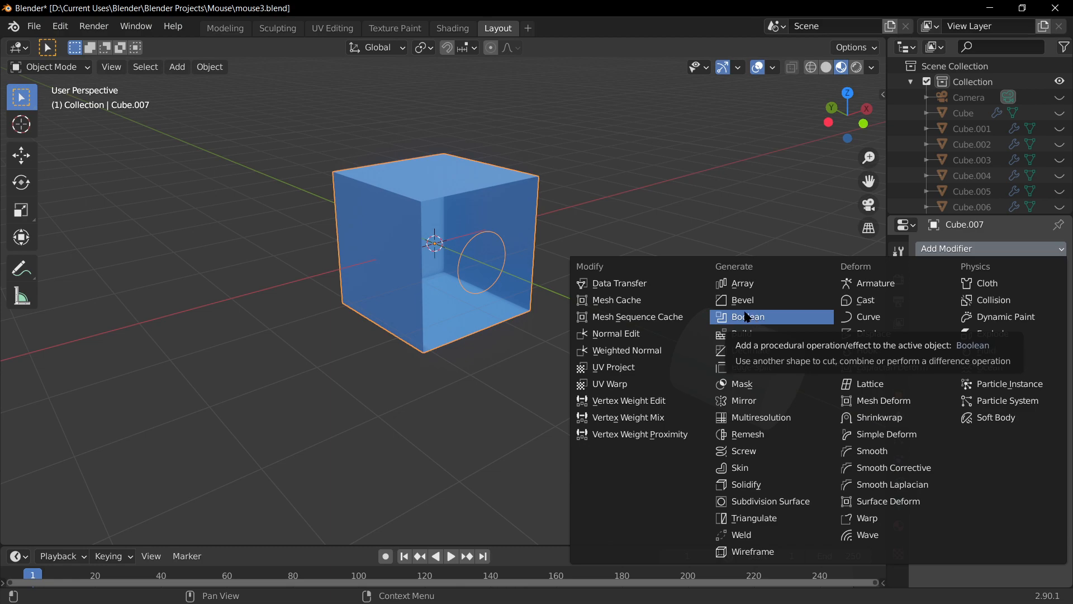
key("Tab")
key("Tab")
key("Tab")
key("Tab")
Delete the test cube and its cutting cylinder from the scene.
key("x")
left_click(414, 278)
scroll(512, 263, "down", 4)
left_click(672, 344)
key("x")
left_click(675, 347)
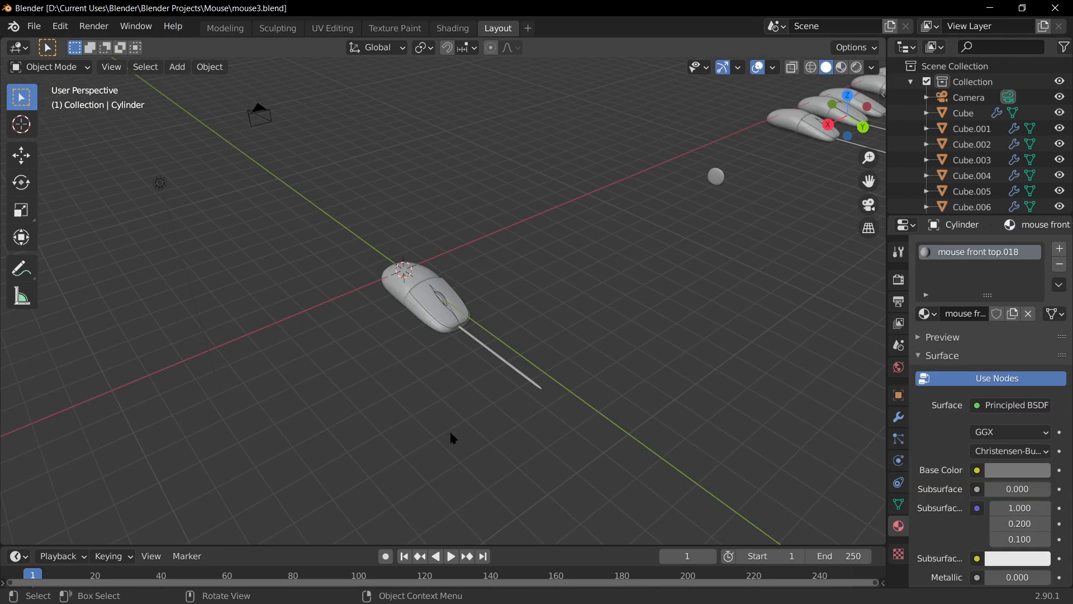
Display the mouse in wireframe and inspect its selected parts in Edit Mode from the side.
mouse_move(453, 438)
middle_mouse_down()
mouse_move(451, 283)
mouse_move(560, 379)
middle_mouse_up()
left_click(811, 67)
left_click_drag(540, 470, 334, 245)
scroll(448, 336, "down", 4)
middle_click_drag(474, 351, 517, 268)
scroll(442, 312, "up", 8)
scroll(492, 324, "down", 4)
key("Tab")
left_click(444, 442)
scroll(433, 433, "up", 4)
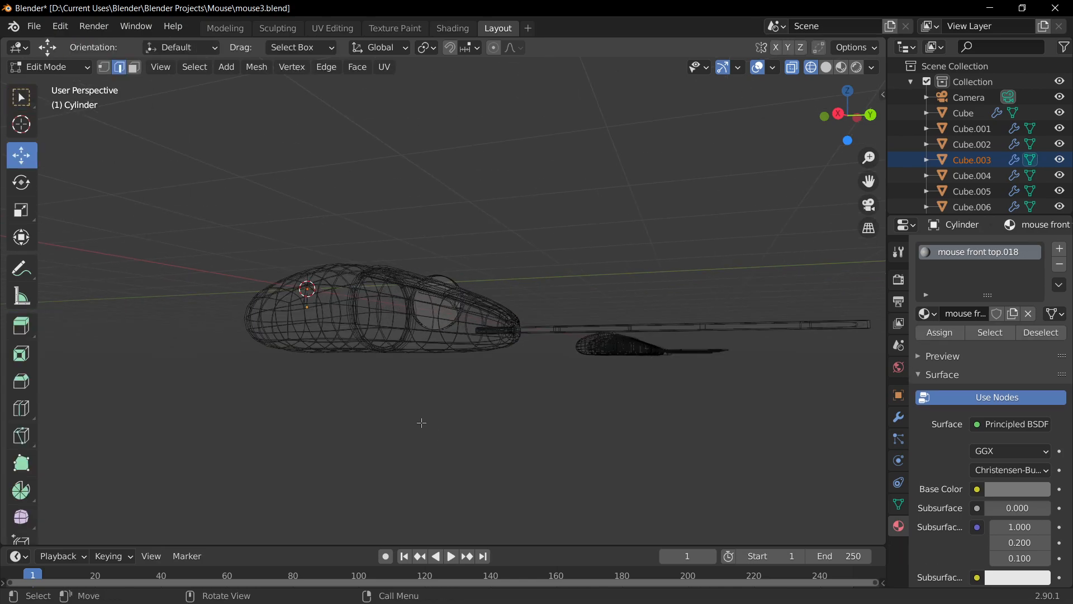
Return to Object Mode, select the mouse's side body, and restore Material Preview shading.
middle_click_drag(429, 426, 439, 393)
left_click(319, 349)
key("Tab")
left_click(311, 315)
middle_click_drag(313, 316, 322, 331)
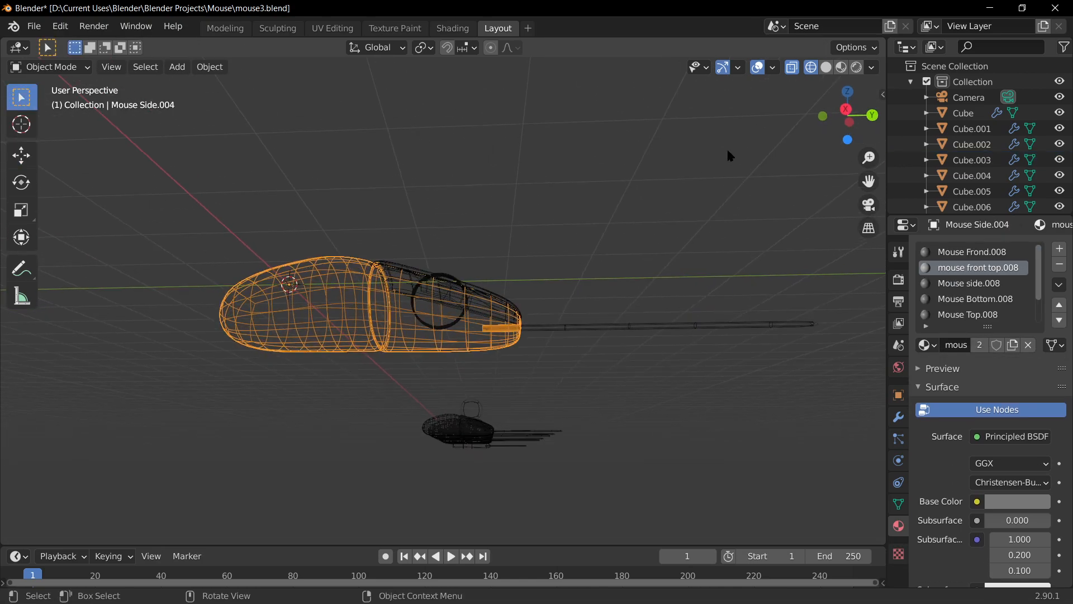
left_click(844, 69)
Add a cylinder with 32 vertices, 1 m radius and 2 m depth, and move it along Y behind the mouse.
scroll(520, 347, "down", 4)
middle_click_drag(479, 381, 436, 419)
key("shift+a")
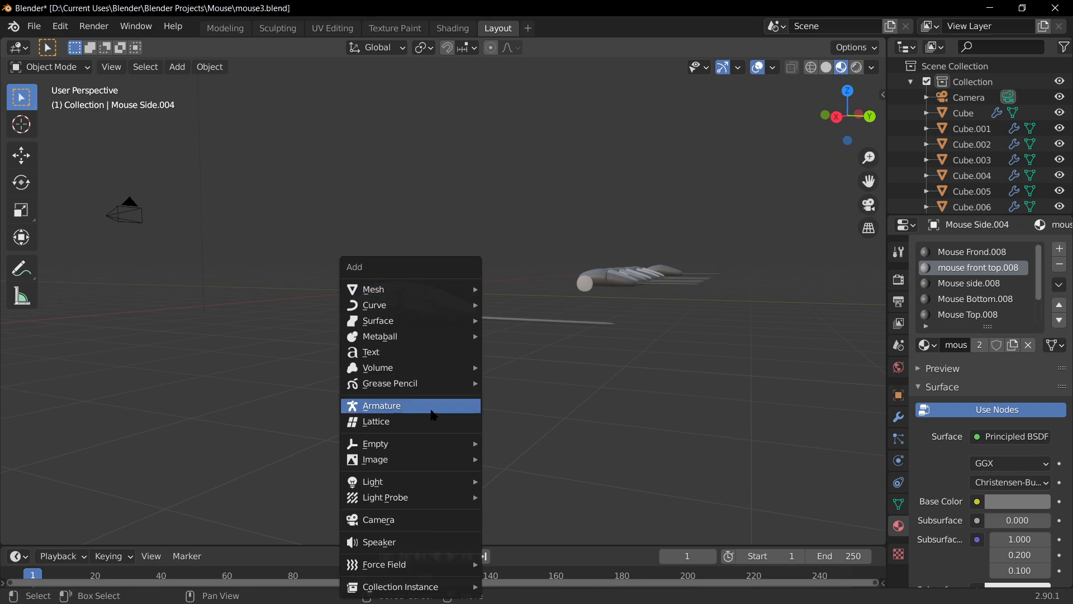
mouse_move(372, 289)
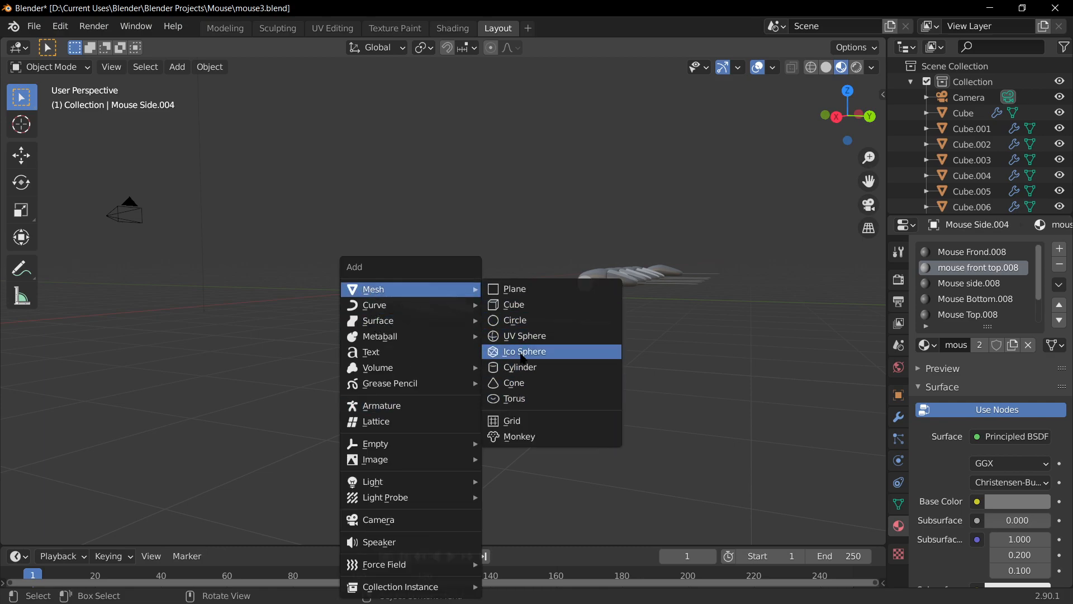
left_click(520, 375)
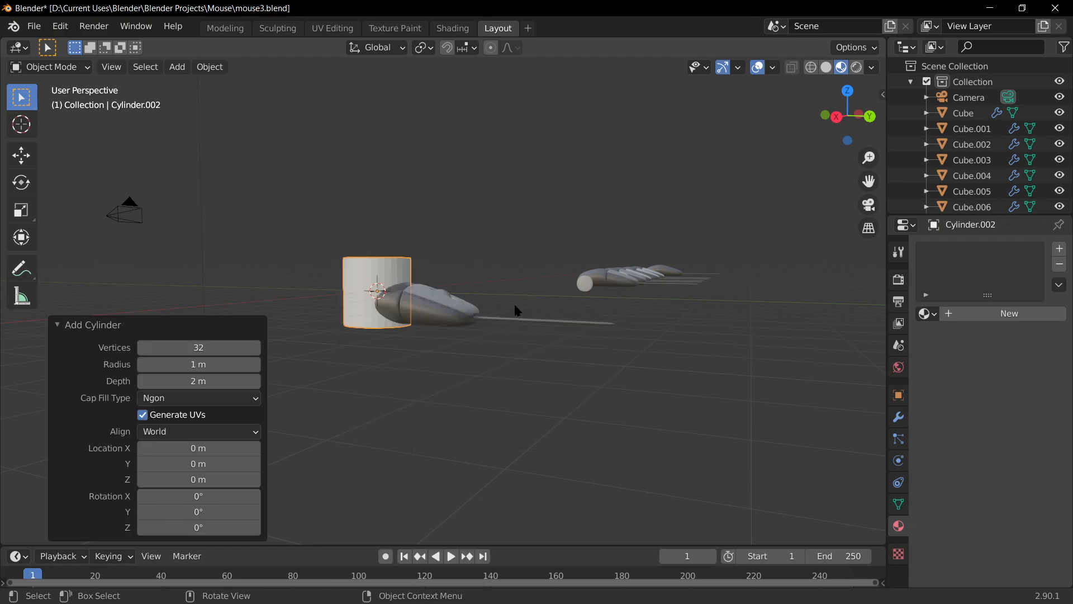
scroll(516, 311, "up", 3)
scroll(494, 346, "down", 3)
key("g")
key("y")
left_click(476, 368)
Copy and paste all the parts of the mouse, and move the duplicate about -13.5 m along X.
mouse_move(475, 367)
middle_mouse_down()
mouse_move(397, 374)
mouse_move(797, 146)
middle_mouse_up()
left_click(811, 67)
left_click_drag(583, 452, 359, 230)
left_click(612, 420)
key("ctrl+c")
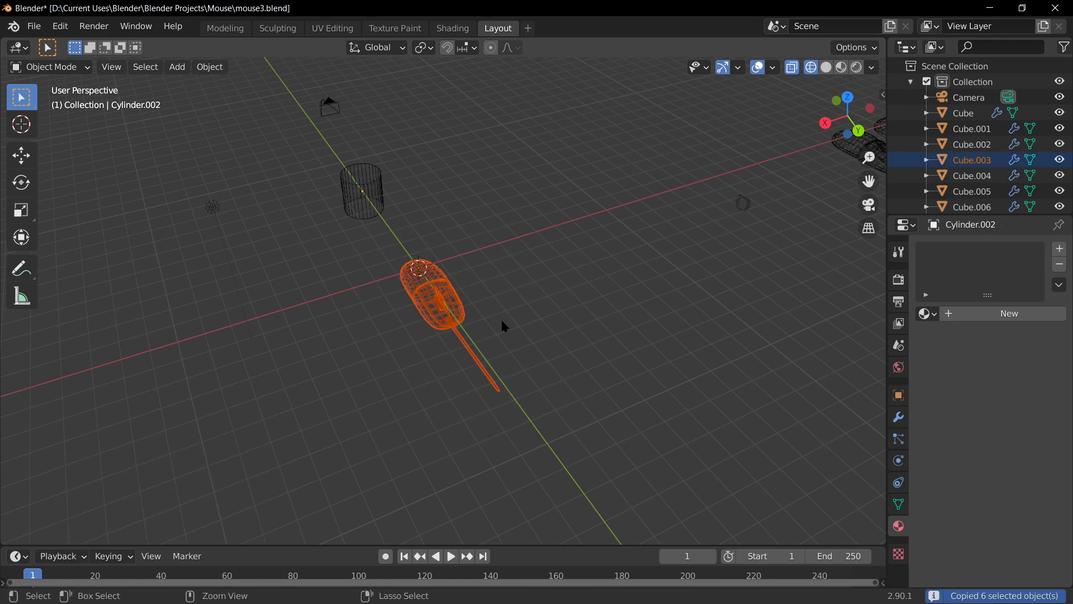
key("ctrl+v")
key("g")
key("x")
left_click(752, 261)
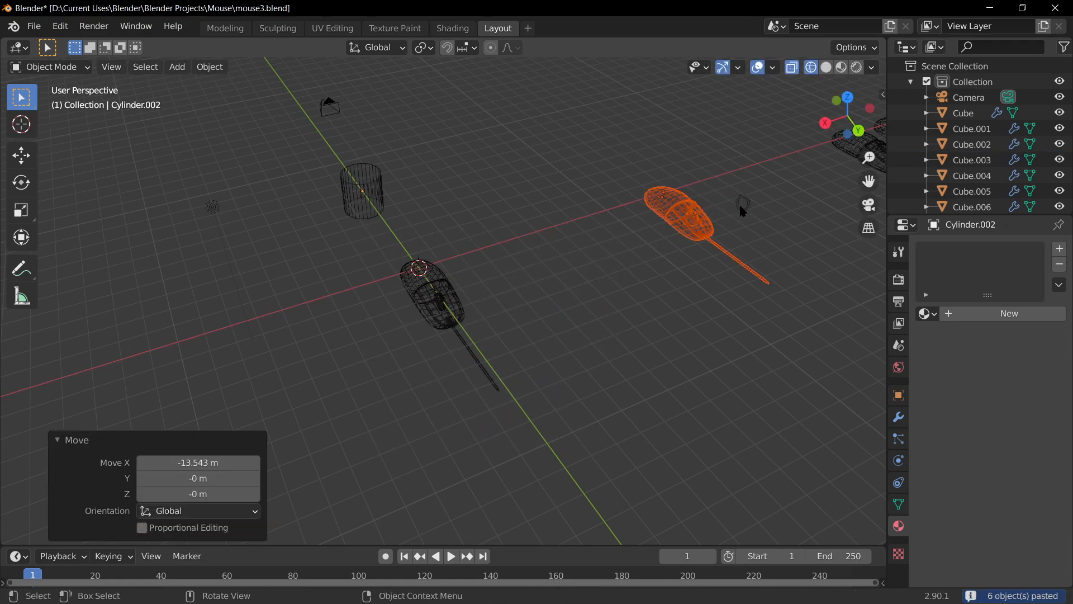
Zoom in on the small stray Cube object near the duplicated mouse in Material Preview, and delete it.
left_click(765, 265)
key("KP_Decimal")
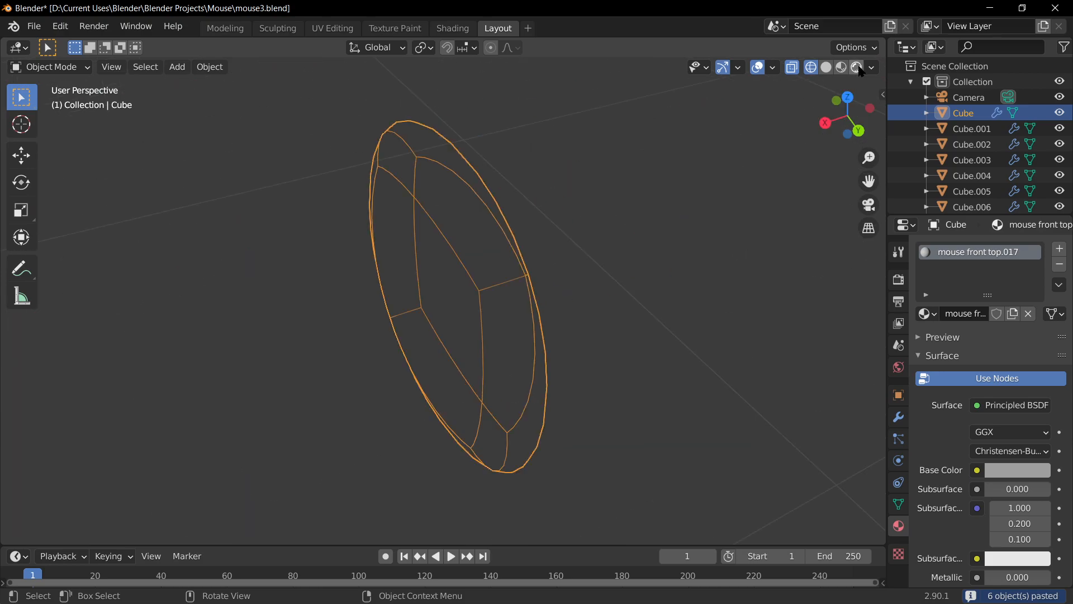
left_click(842, 67)
scroll(569, 321, "down", 3)
key("Delete")
scroll(560, 324, "down", 6)
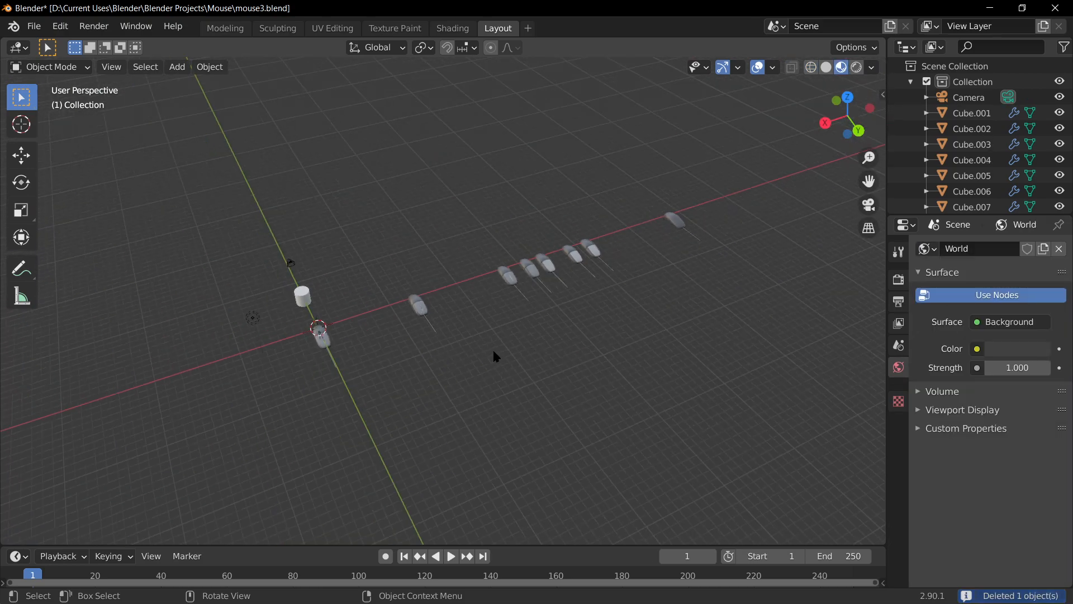
Select the surplus older mouse copies along the X axis and delete them.
middle_click_drag(599, 316, 518, 331)
left_click_drag(699, 330, 391, 202)
key("x")
left_click(391, 198)
middle_click_drag(316, 298, 570, 286, "shift")
scroll(584, 271, "up", 4)
scroll(604, 232, "up", 4)
scroll(529, 239, "down", 4)
scroll(511, 246, "up", 2)
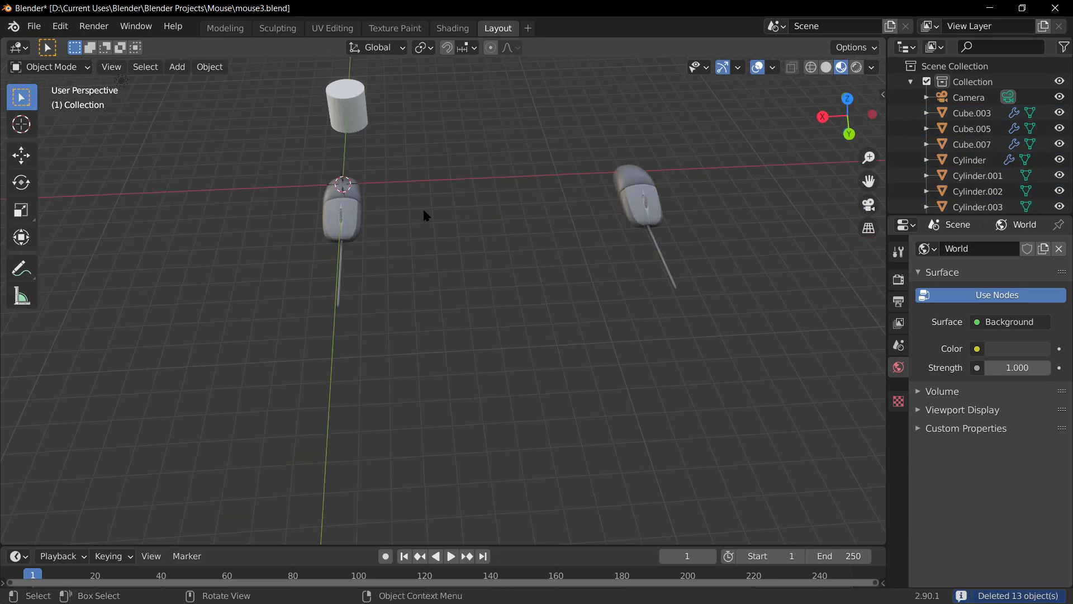
Examine the light, the cylinder and the remaining mouse models from several angles.
middle_click_drag(415, 215, 565, 159)
middle_click_drag(379, 295, 573, 205)
left_click(676, 136)
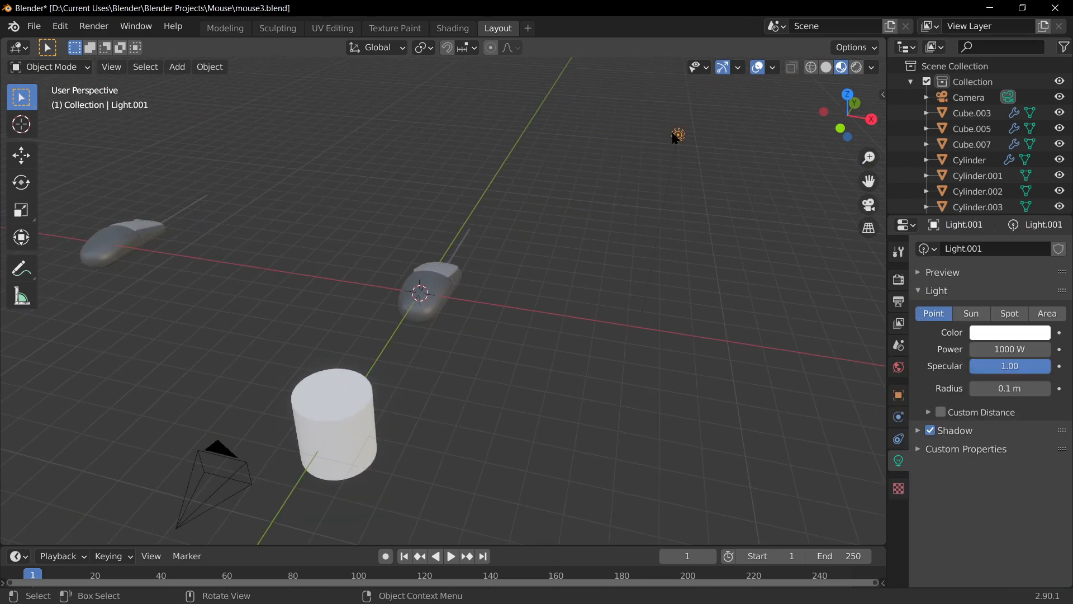
scroll(587, 277, "up", 1)
scroll(592, 277, "down", 2)
scroll(696, 203, "up", 6)
middle_click_drag(532, 241, 481, 274)
scroll(482, 274, "up", 3)
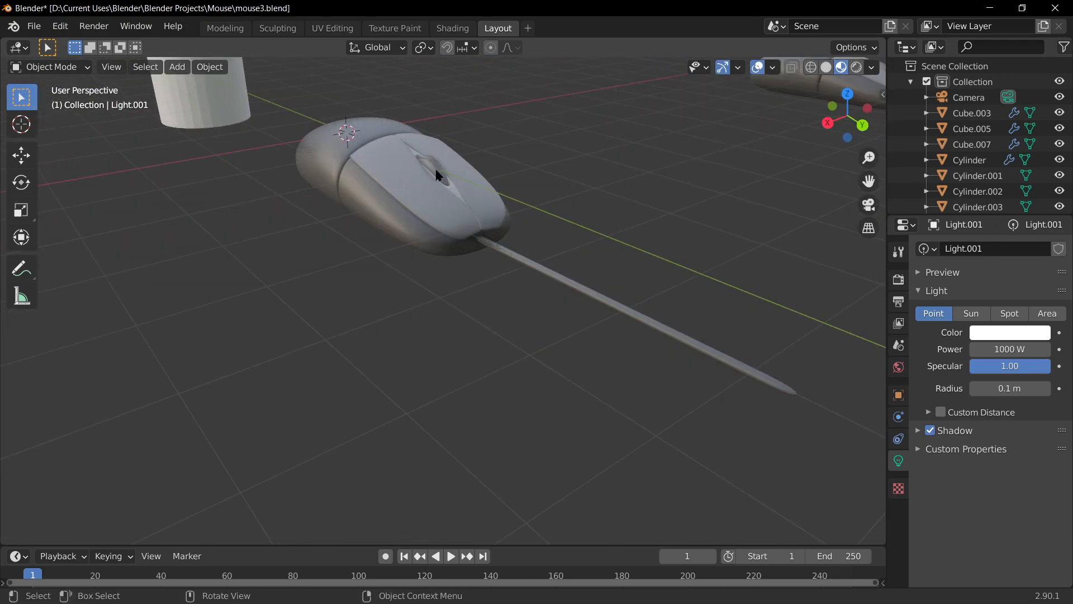
middle_click_drag(448, 161, 498, 315, "shift")
scroll(239, 185, "down", 2)
scroll(296, 219, "up", 1)
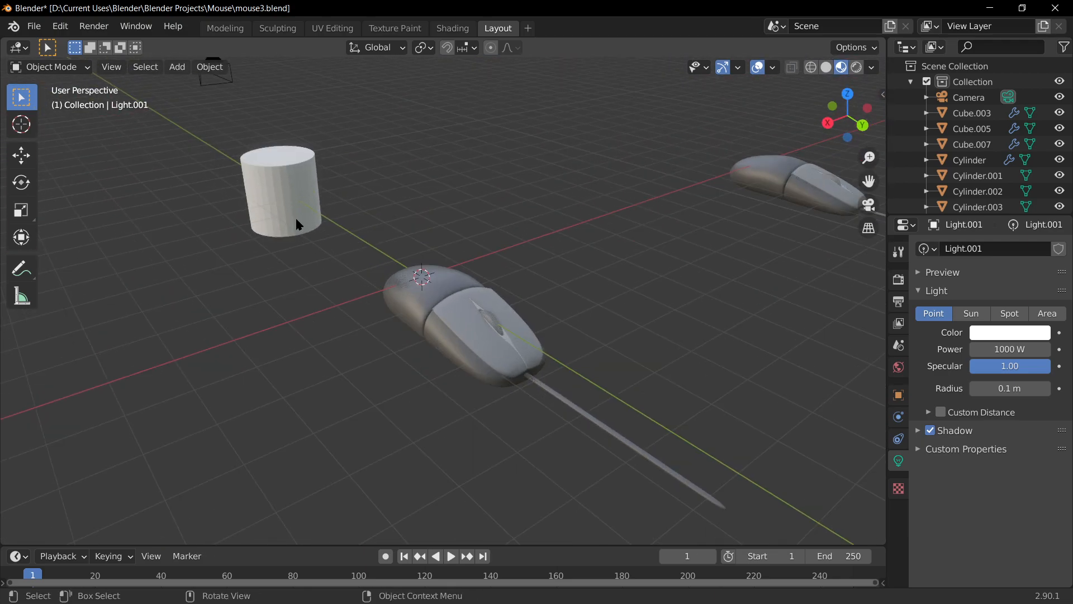
Add a Boolean modifier in Difference mode to the original mouse's side body.
middle_click_drag(371, 276, 119, 294)
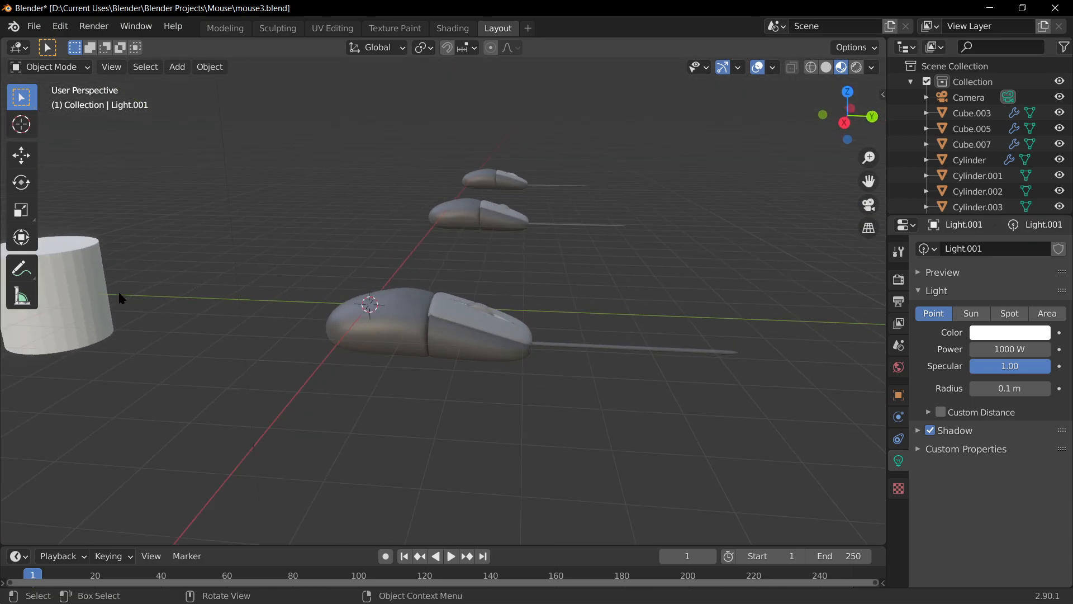
left_click(390, 356)
left_click(899, 416)
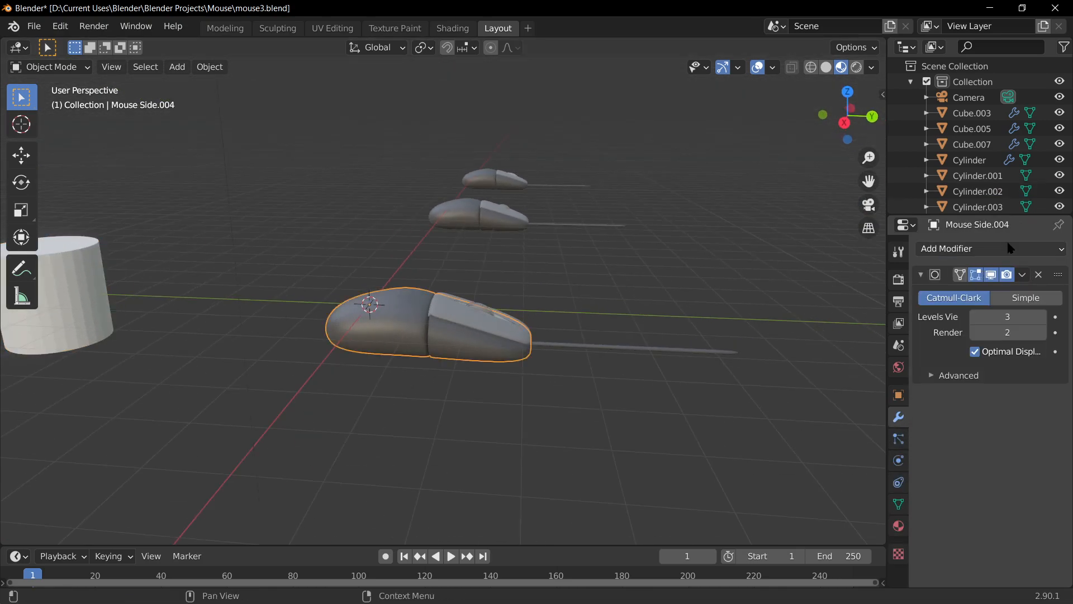
left_click(969, 250)
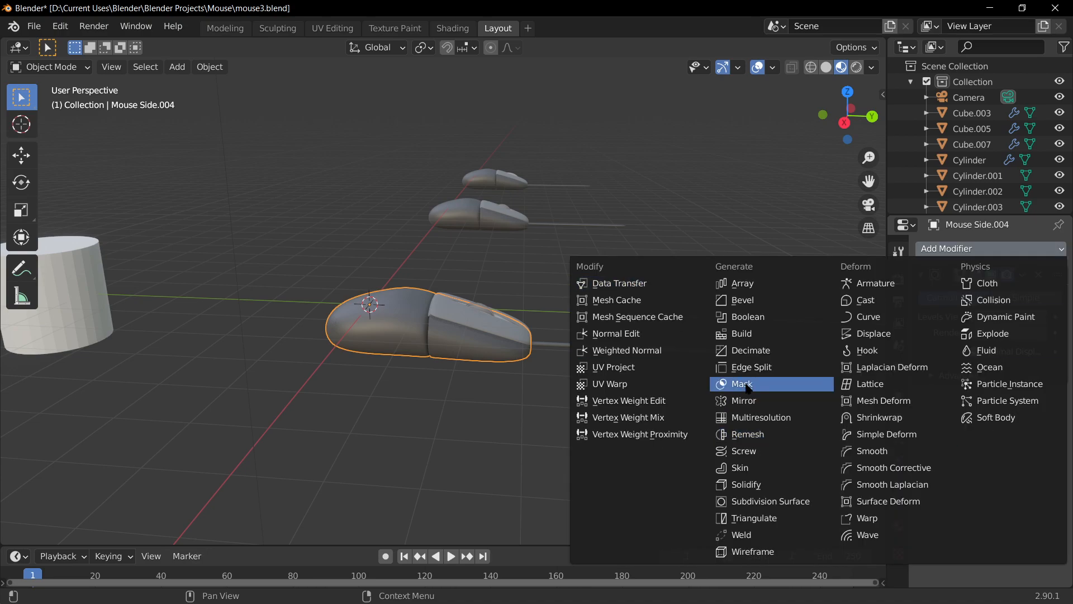
left_click(746, 317)
scroll(252, 314, "up", 1)
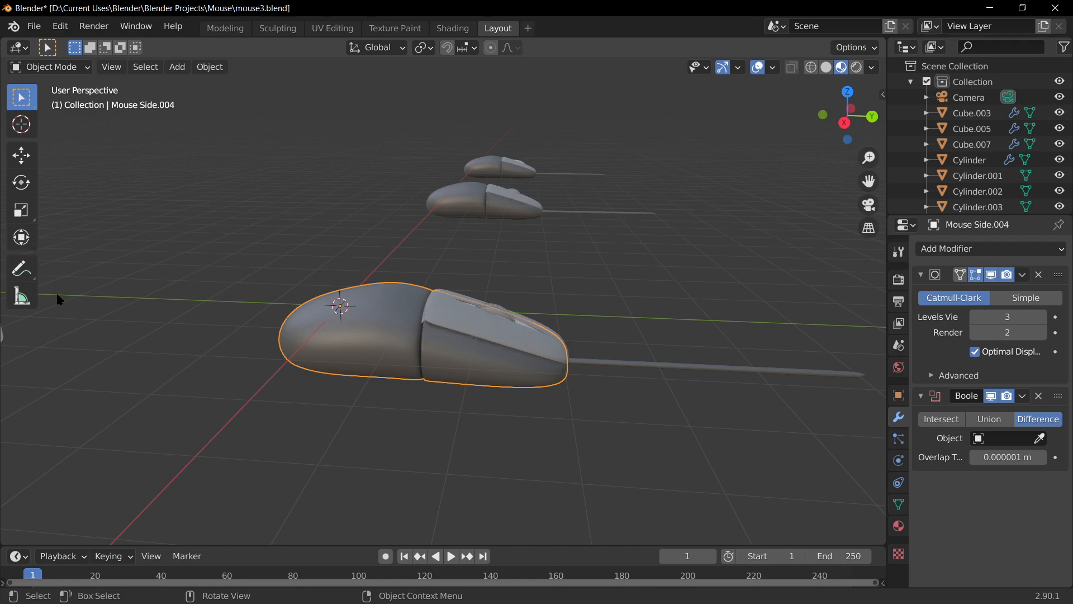
Move the cylinder about 7.1 m along Y onto the front mouse and scale it uniformly to about 0.33.
scroll(55, 293, "down", 1)
left_click(86, 303)
key("g")
key("y")
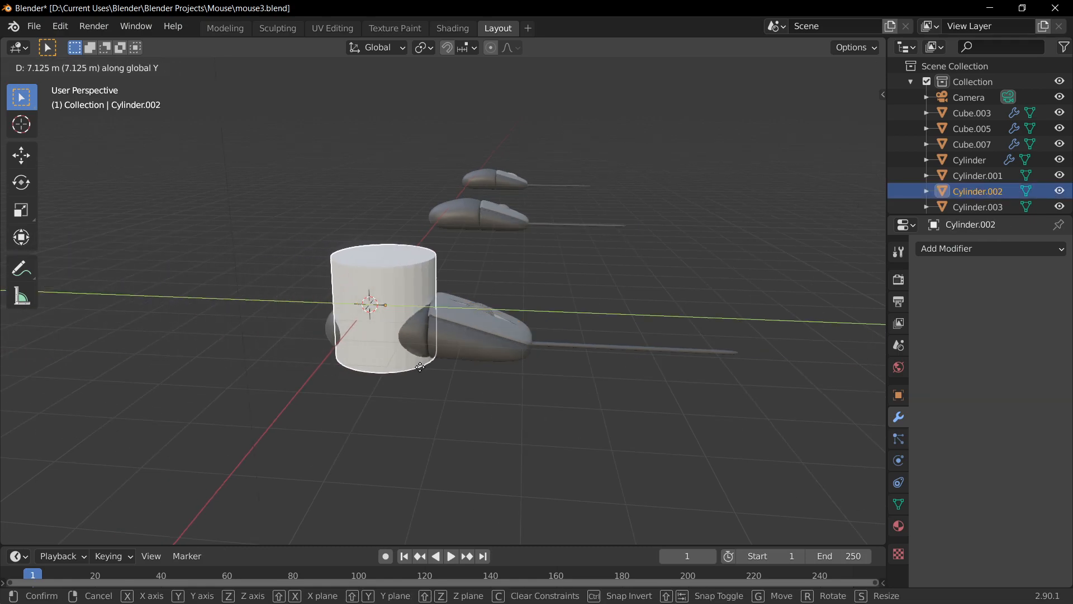
left_click(419, 366)
key("s")
left_click(395, 331)
Lower the small cylinder about 1.15 m along Z so it sticks out of the mouse's underside.
key("g")
key("z")
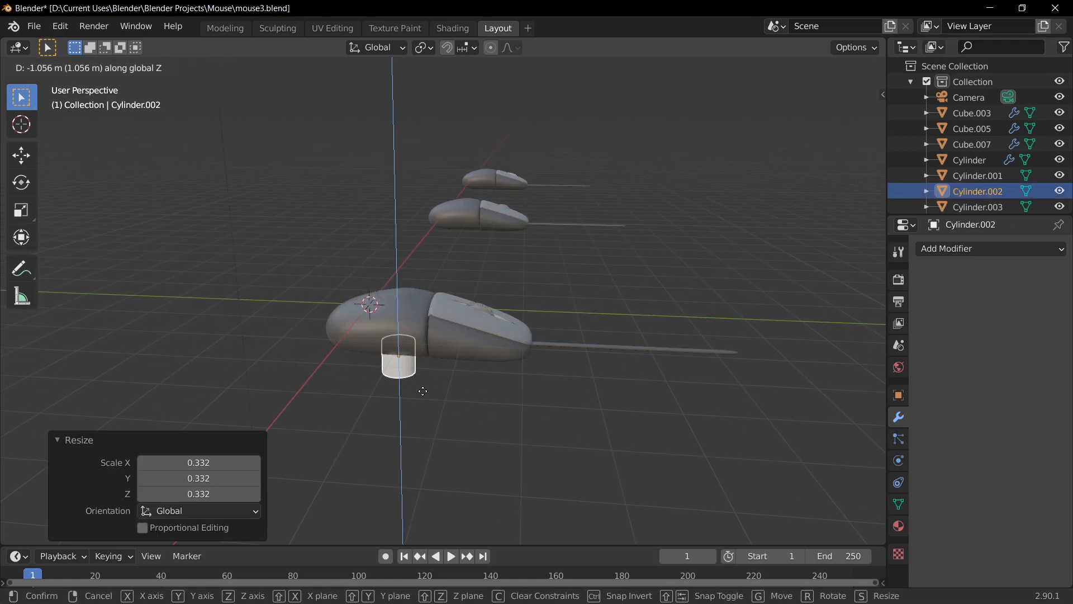
left_click(404, 365)
key("KP_0")
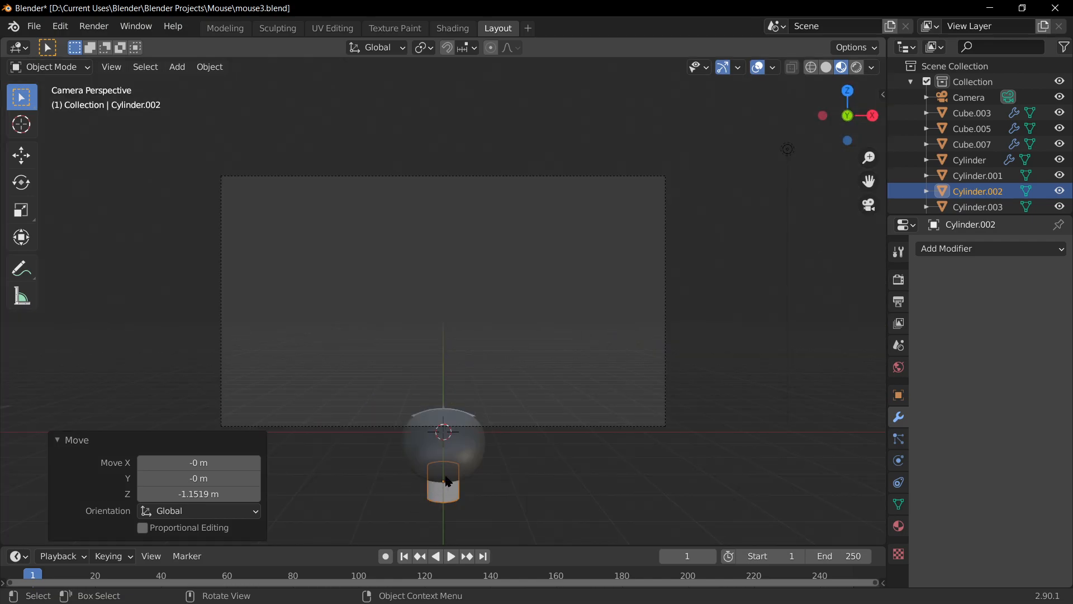
left_click(479, 463)
middle_click_drag(512, 482, 525, 321)
middle_click_drag(519, 224, 573, 425)
Fine-tune the cylinder's position along X, Y and Z so it penetrates the underside of the mouse's rear half.
left_click(504, 398)
key("g")
key("x")
left_click(558, 428)
key("g")
key("y")
left_click(551, 428)
middle_click_drag(550, 428, 479, 283)
key("g")
key("z")
left_click(501, 342)
Set the small cylinder as the cutting object of the mouse side body's Boolean modifier.
left_click(479, 283)
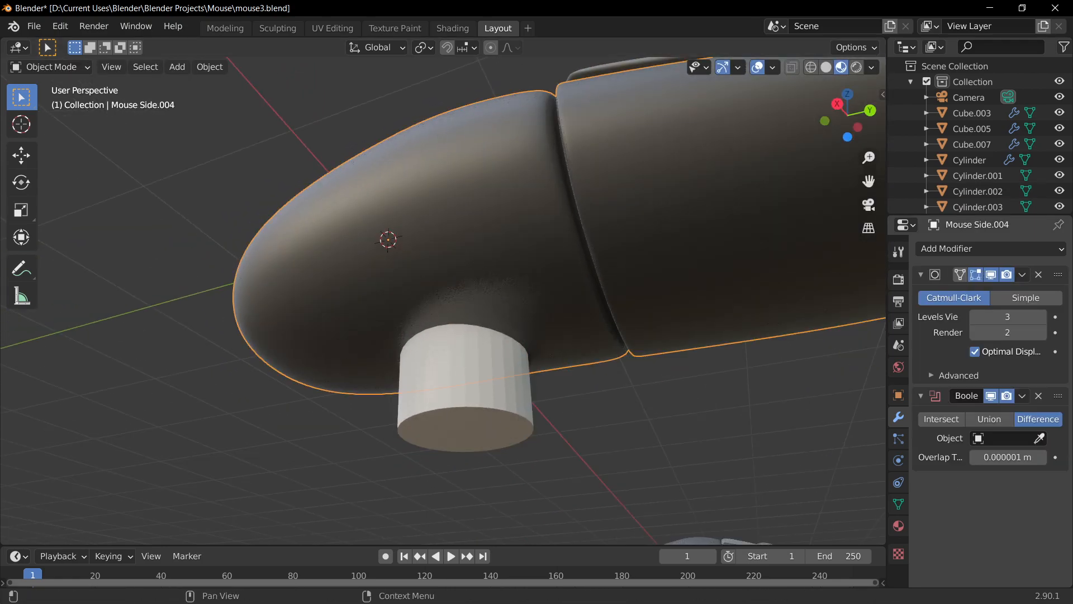
left_click(455, 365)
middle_click_drag(578, 416, 610, 421)
left_click(1022, 395)
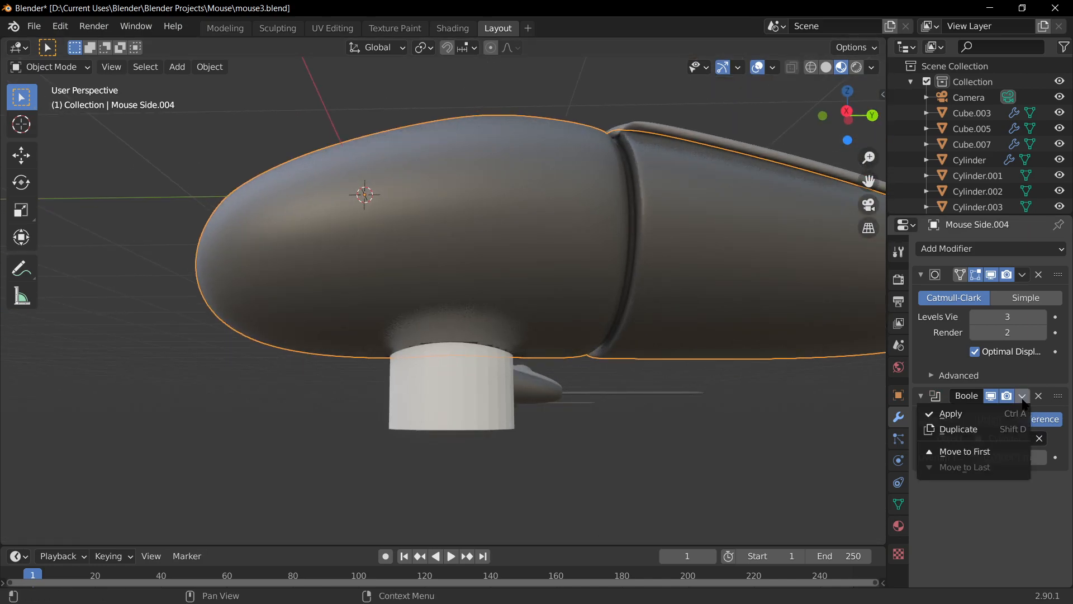
Set the Boolean's overlap threshold to 0 m and check the intersection in wireframe before returning to Material Preview.
middle_click_drag(681, 463, 457, 213)
middle_click_drag(516, 188, 593, 282)
left_click_drag(1007, 457, 1001, 457)
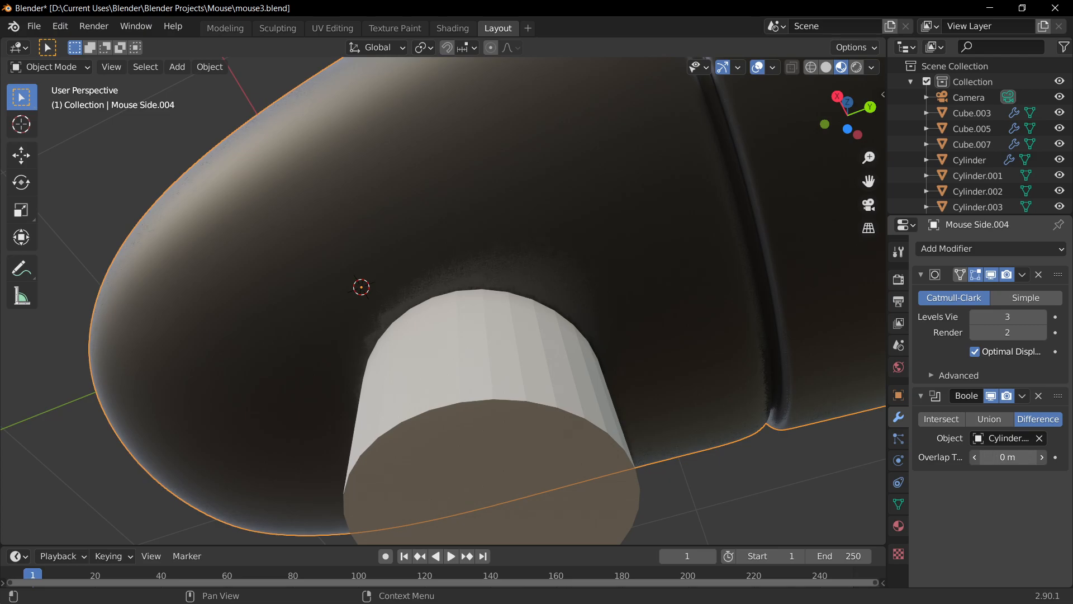
middle_click_drag(593, 341, 548, 368)
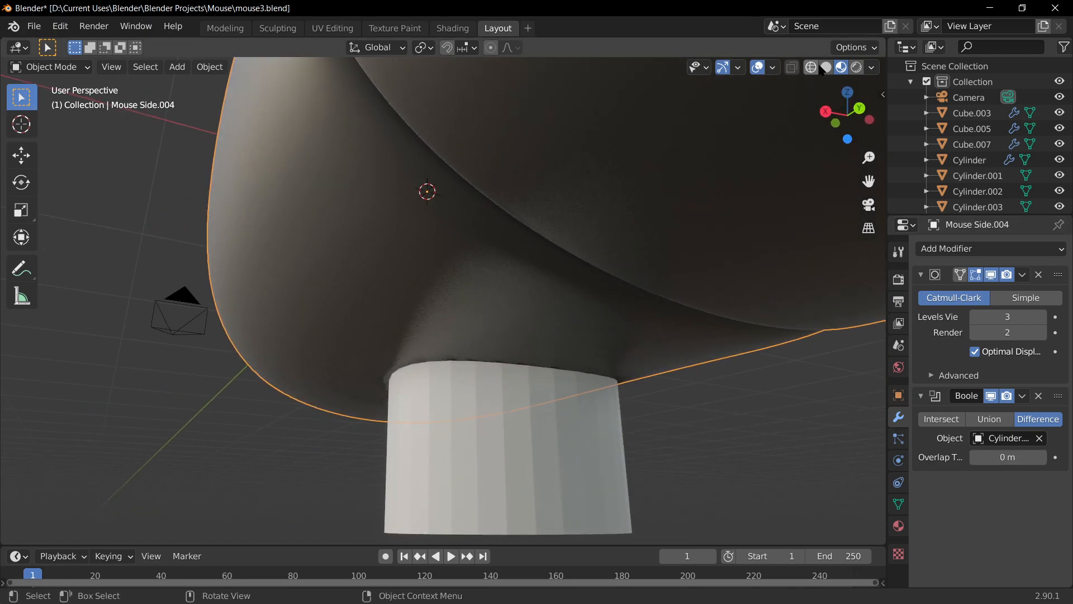
key("shift+z")
middle_click_drag(705, 269, 767, 355)
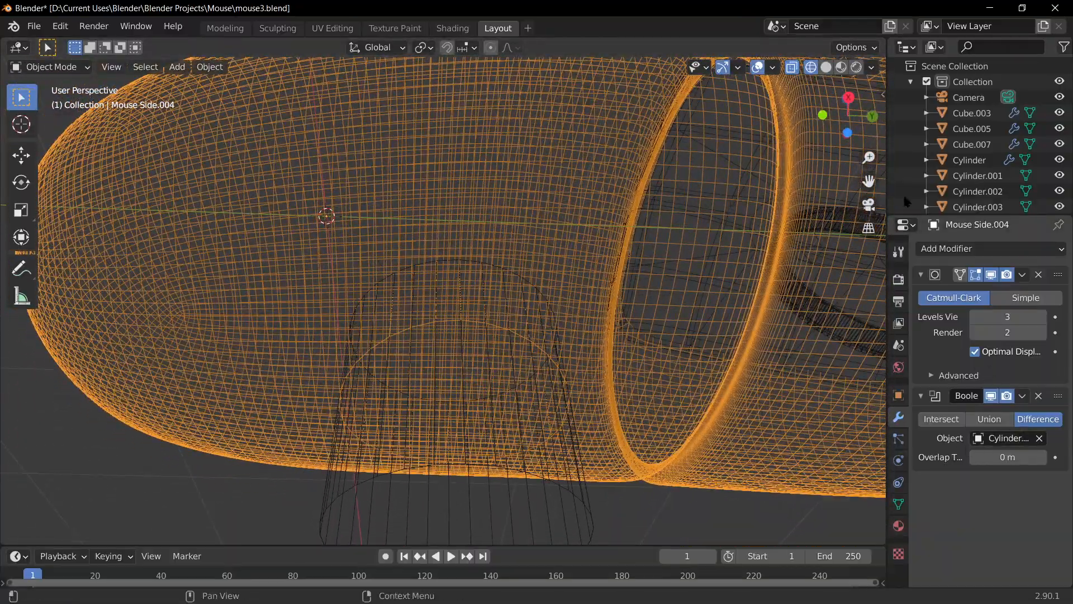
left_click(842, 67)
Apply the Boolean modifier and check the cut by temporarily moving the cylinder down along Z.
left_click(1022, 396)
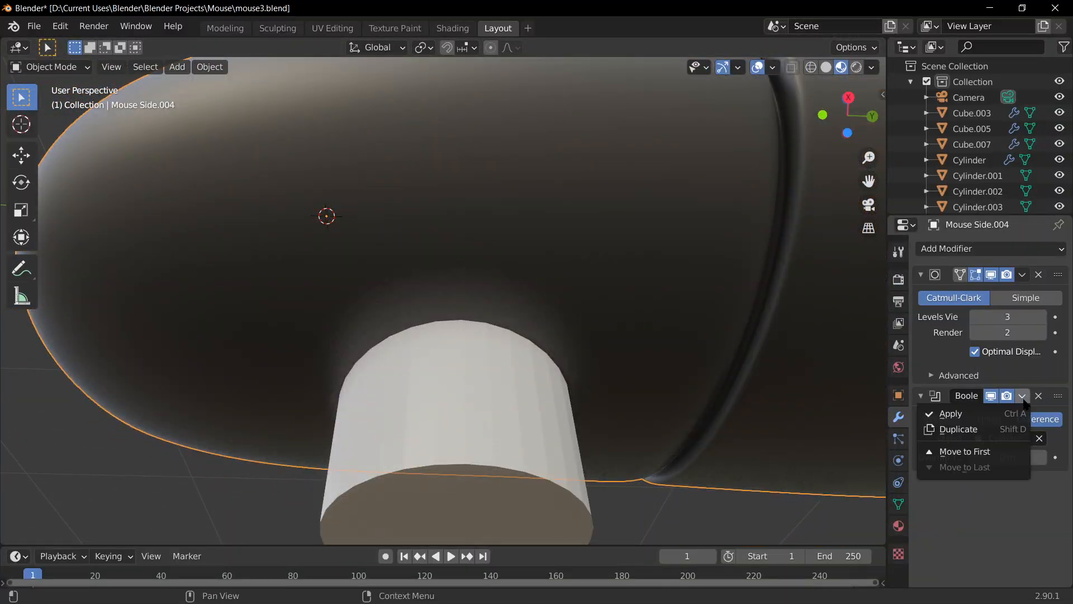
left_click(992, 414)
middle_click_drag(532, 386, 600, 271)
left_click(532, 430)
key("g")
key("z")
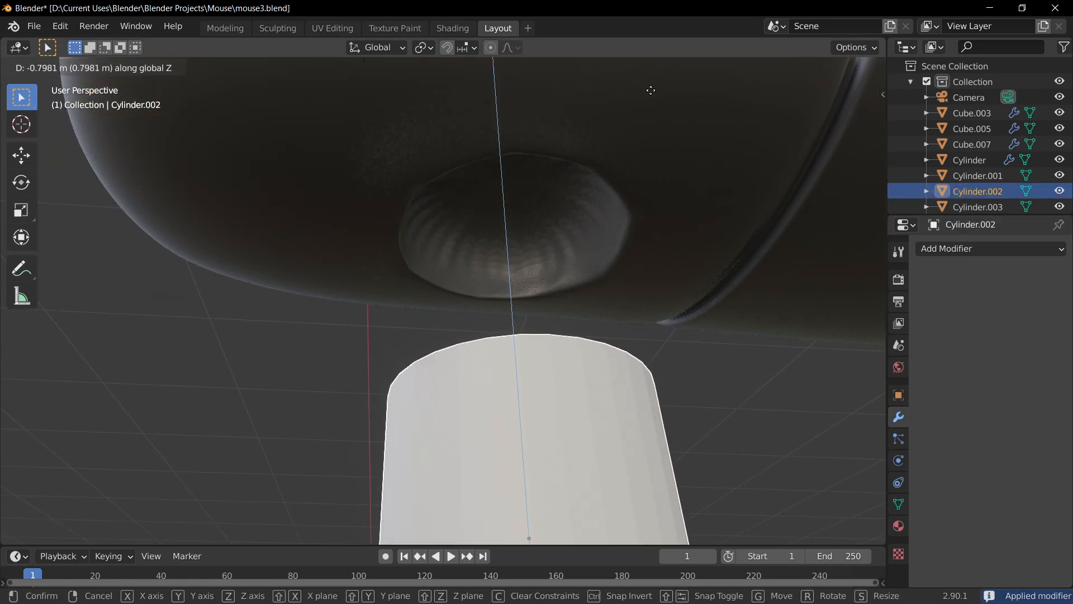
right_click(651, 88)
Hide the cutting cylinder beneath the mouse.
scroll(673, 115, "down", 3)
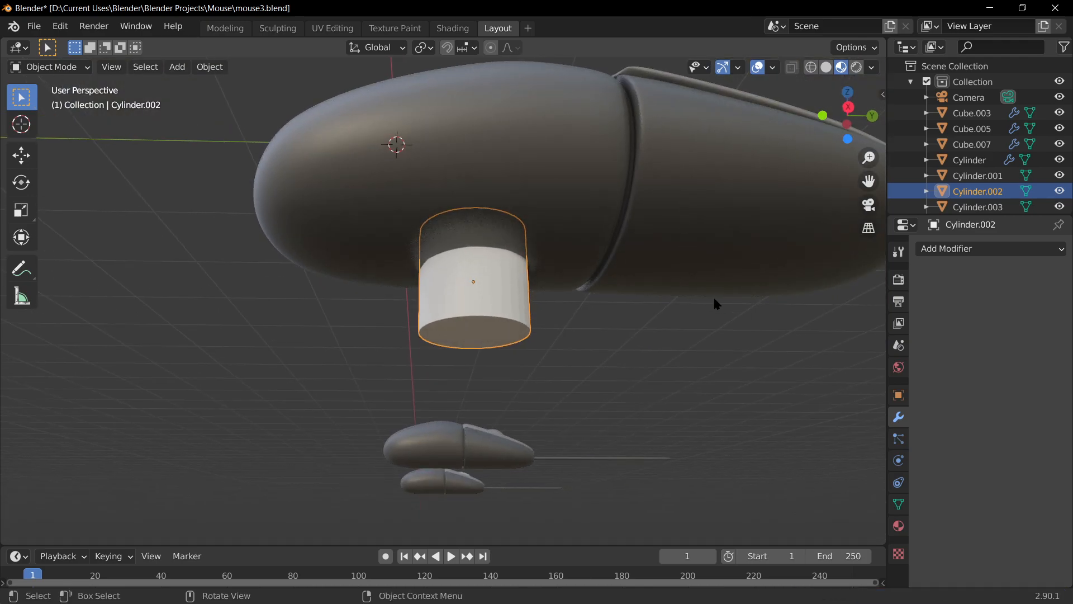
scroll(719, 297, "up", 3)
key("Tab")
key("Tab")
left_click(668, 343)
middle_click_drag(668, 342, 431, 217)
left_click(422, 282)
key("h")
Select the circular end face inside the hole of the mouse side body's mesh.
left_click(459, 316)
key("Tab")
middle_click_drag(517, 264, 400, 292)
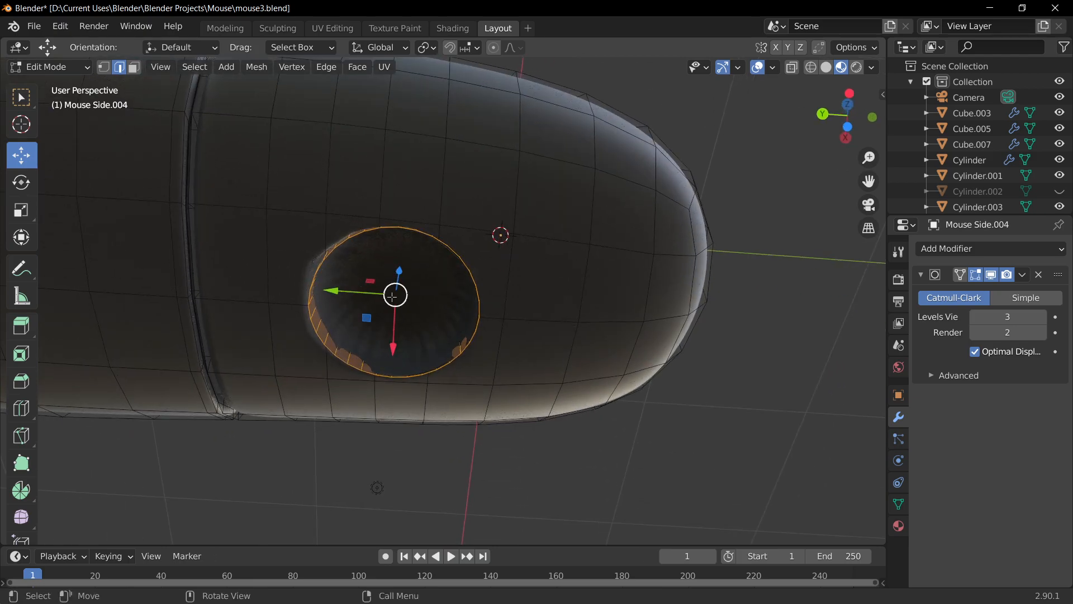
key("3")
key("x")
left_click(400, 292)
key("Tab")
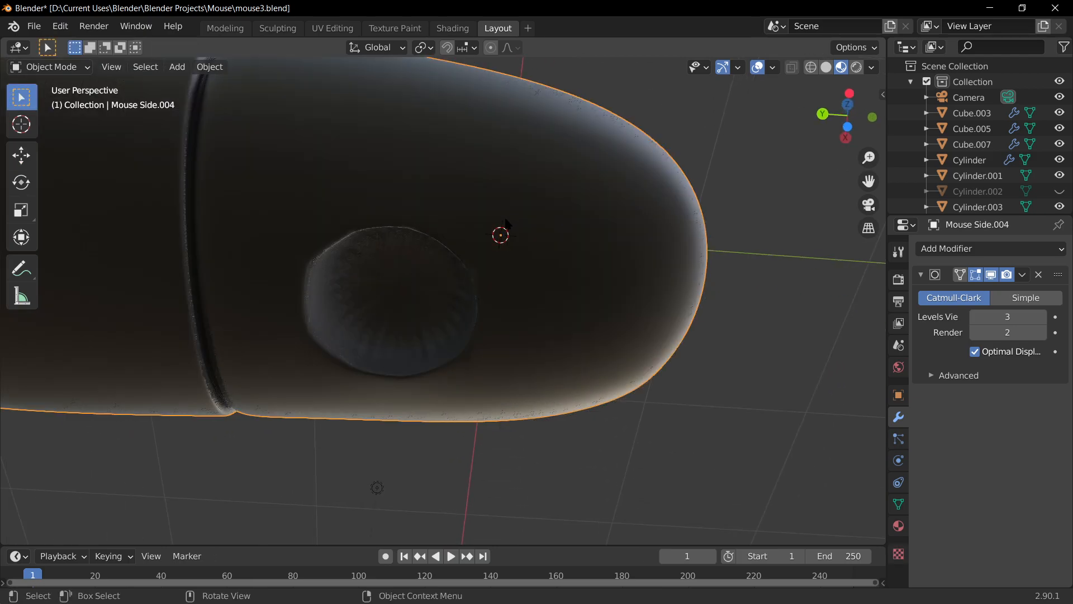
Move the hole's end face about 1.16 m down along Z in wireframe, out below the mouse, and return to solid shading.
left_click(811, 67)
middle_click_drag(539, 173, 474, 305)
scroll(486, 218, "up", 3)
key("Tab")
middle_click_drag(459, 121, 514, 148)
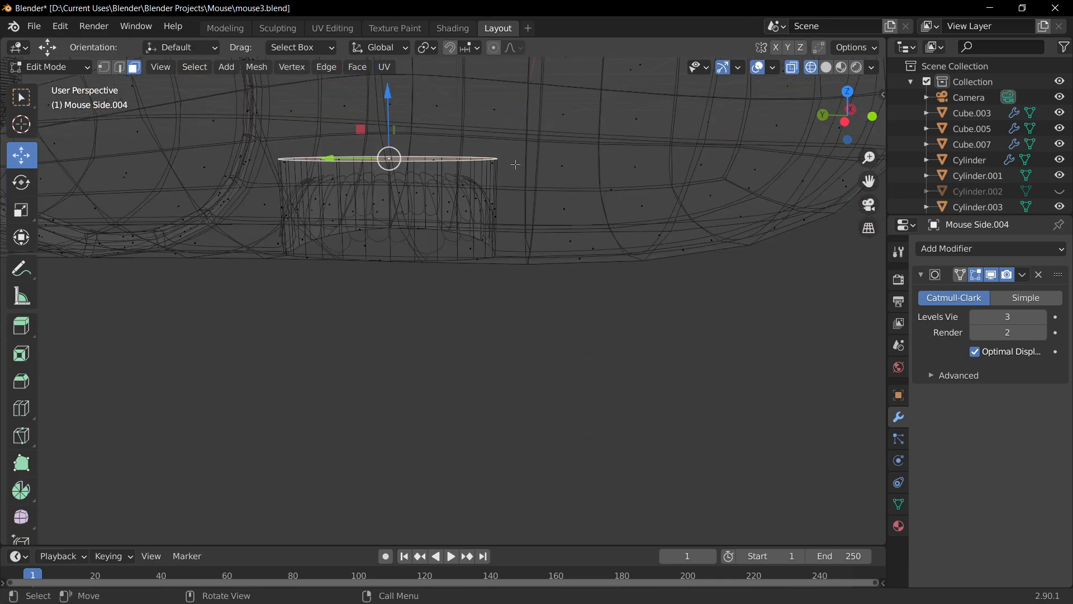
key("x")
key("Escape")
key("g")
key("z")
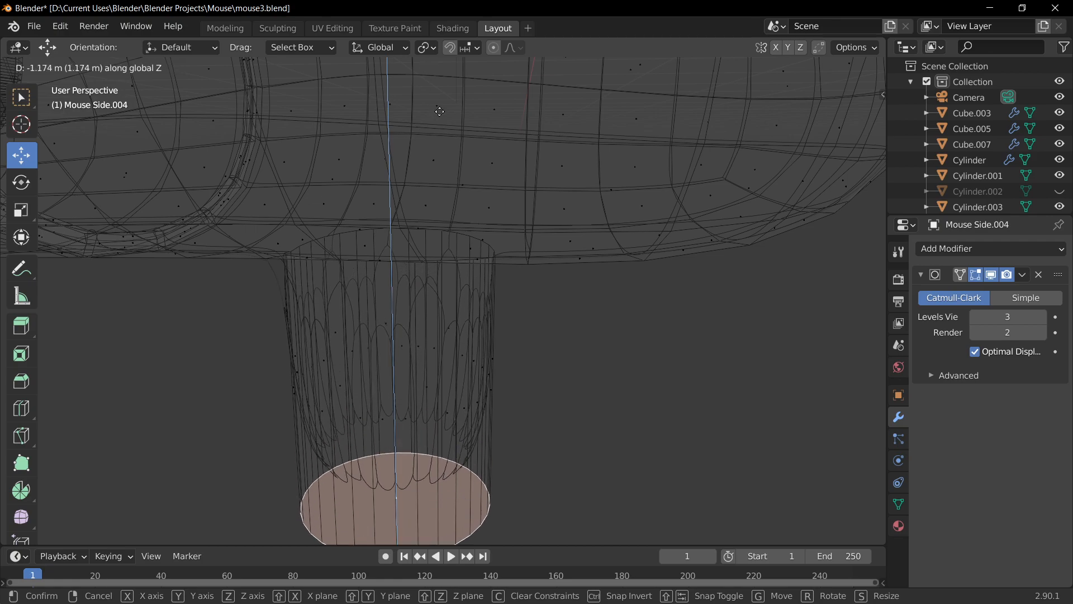
left_click(615, 64)
left_click(828, 66)
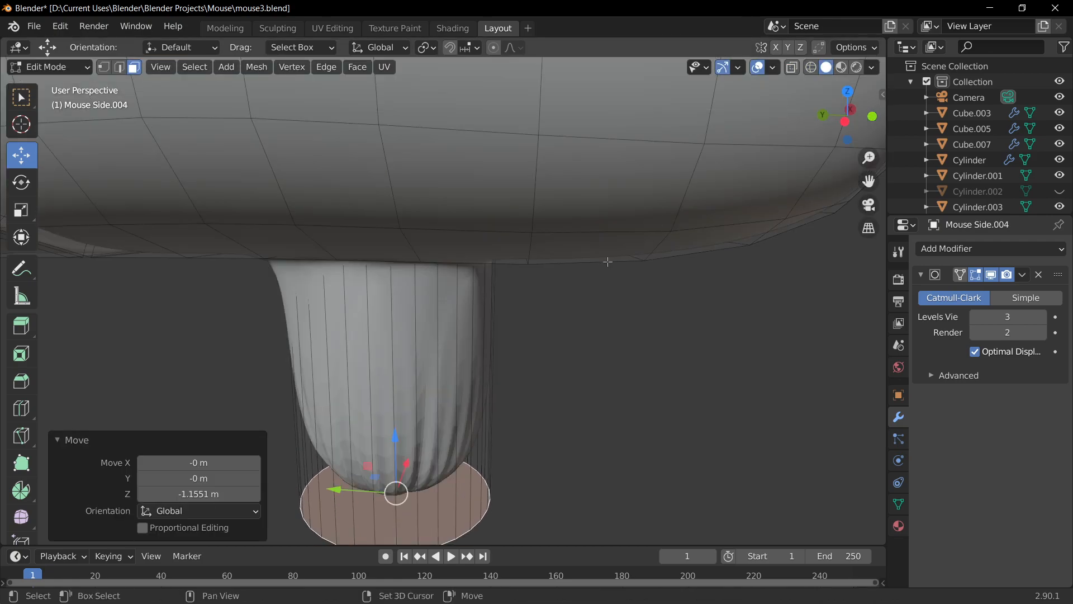
Delete the vertices at the lower end of the tube protruding from the mouse's underside.
middle_click_drag(575, 315, 599, 192, "shift")
scroll(557, 330, "down", 2)
key("Tab")
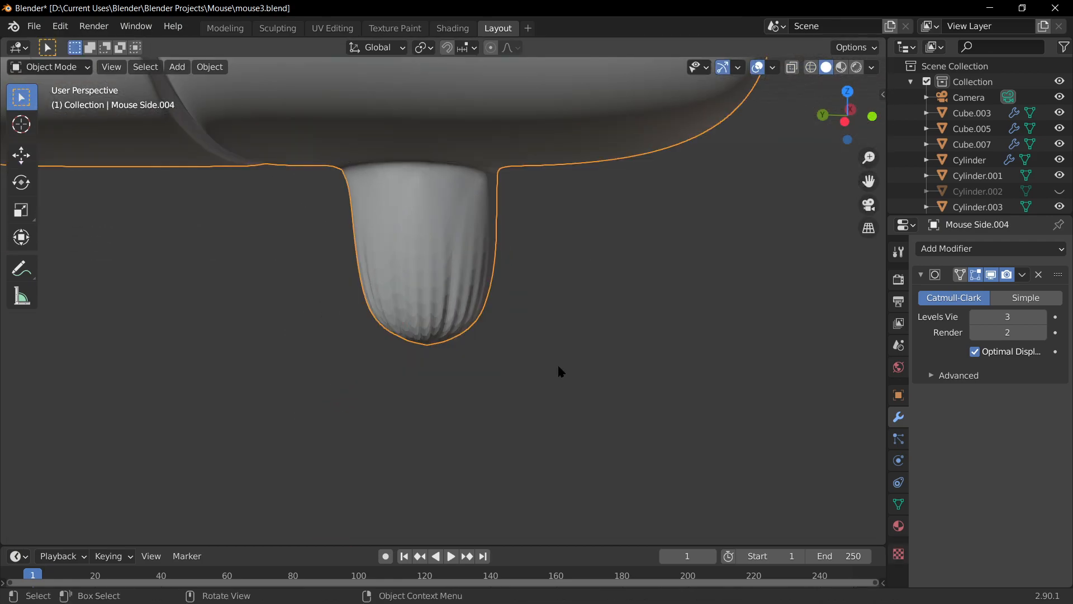
key("Tab")
key("1")
middle_click_drag(556, 386, 557, 340)
left_click_drag(607, 445, 259, 286)
key("x")
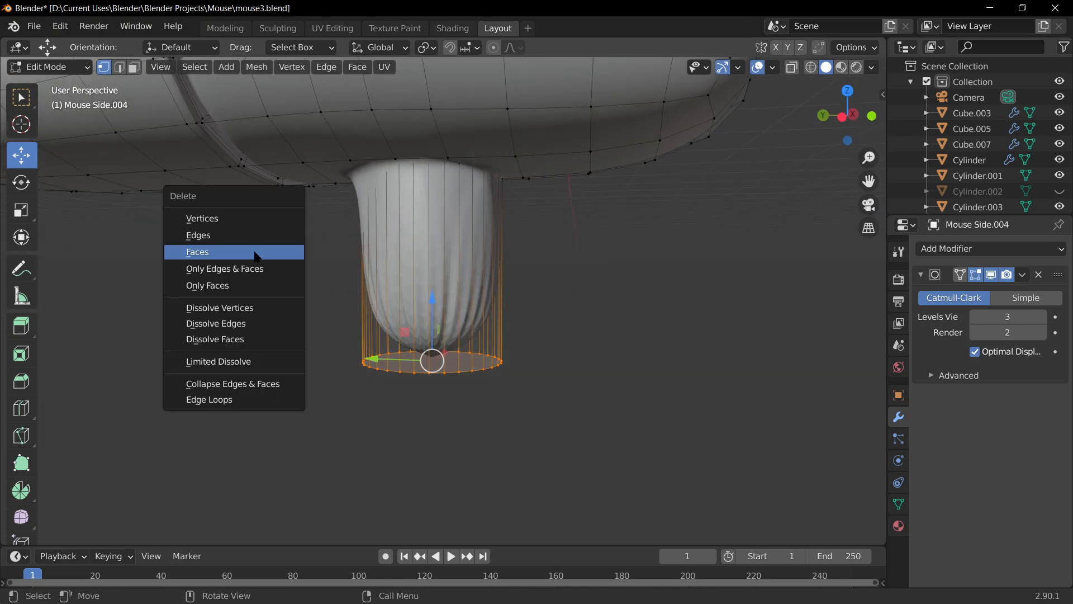
left_click(254, 221)
Examine the vertices around the rim of the round opening in the mouse's underside.
middle_click_drag(354, 254, 406, 186)
key("Tab")
key("Tab")
left_click(355, 157)
key("KP_Decimal")
middle_click_drag(462, 109, 699, 293)
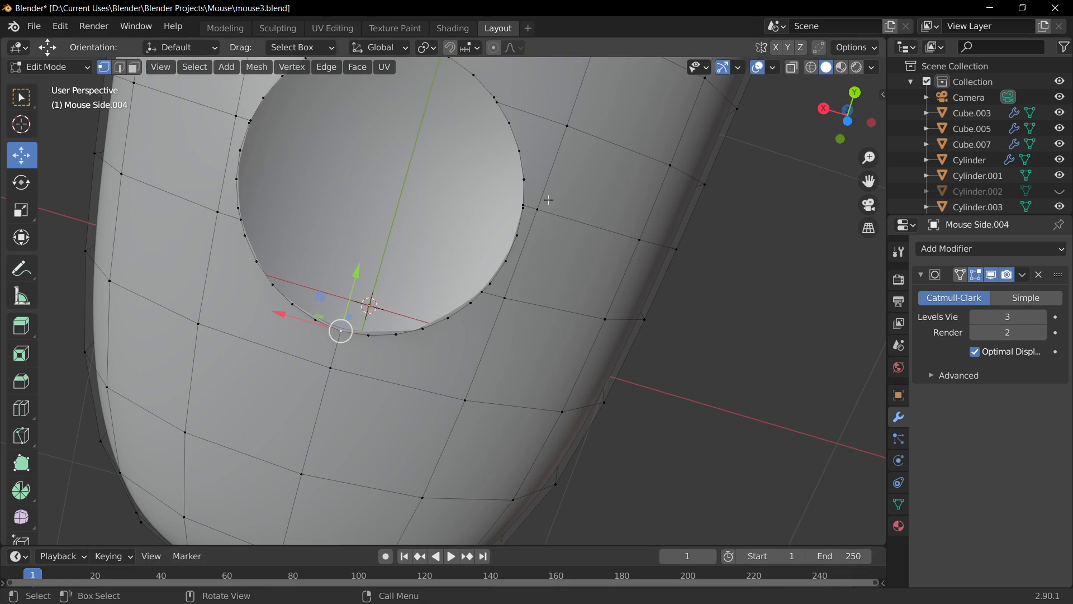
scroll(242, 234, "up", 3)
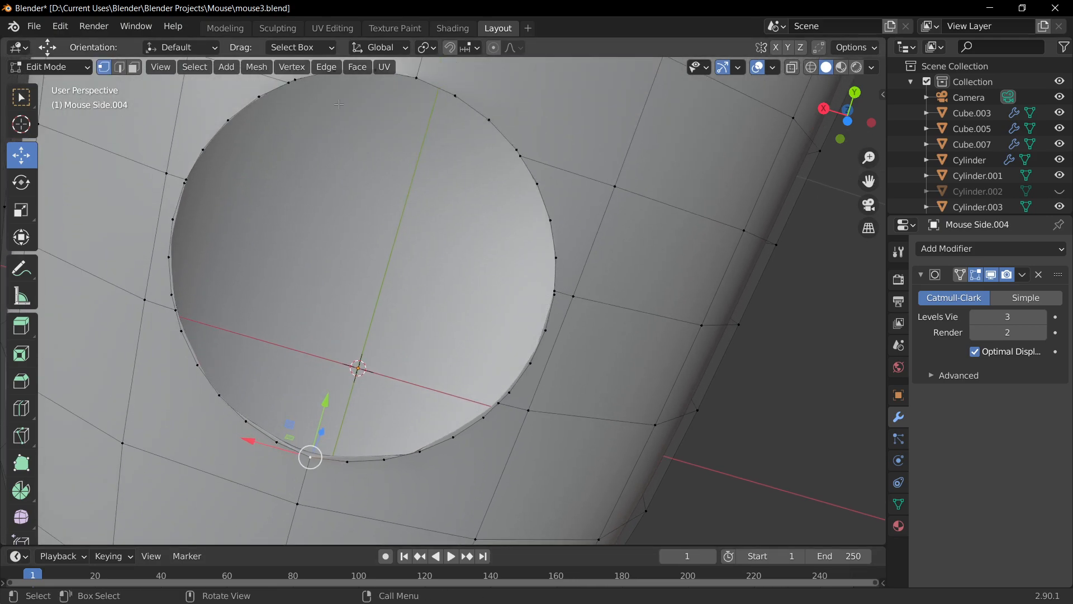
scroll(445, 270, "down", 2)
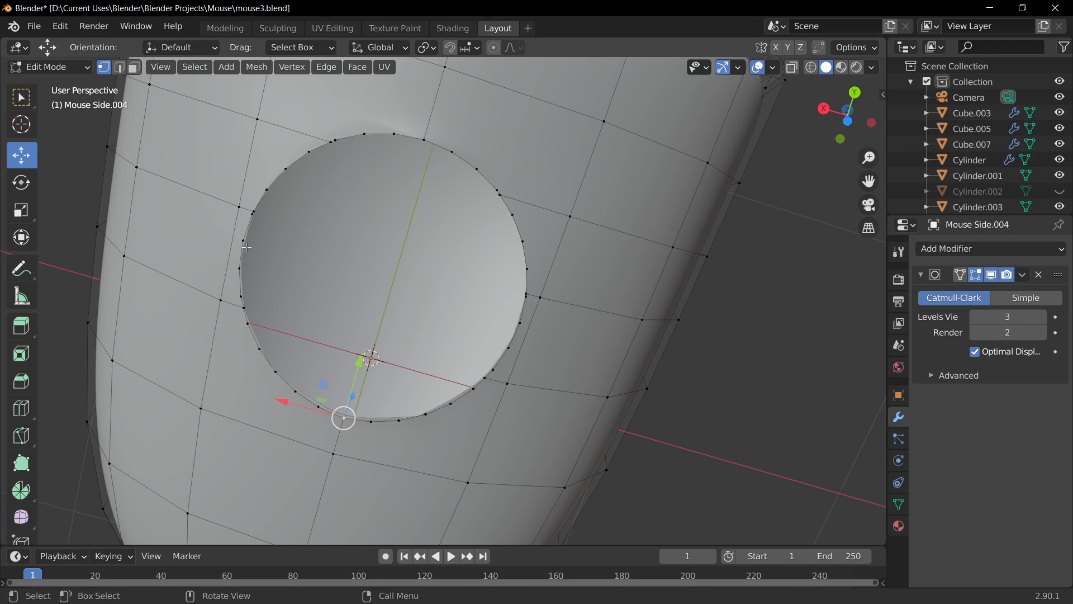
Try to remove surplus vertices on the opening's rim using the delete and dissolve options.
left_click(507, 187)
left_click_drag(442, 177, 511, 197)
key("ctrl+z")
key("x")
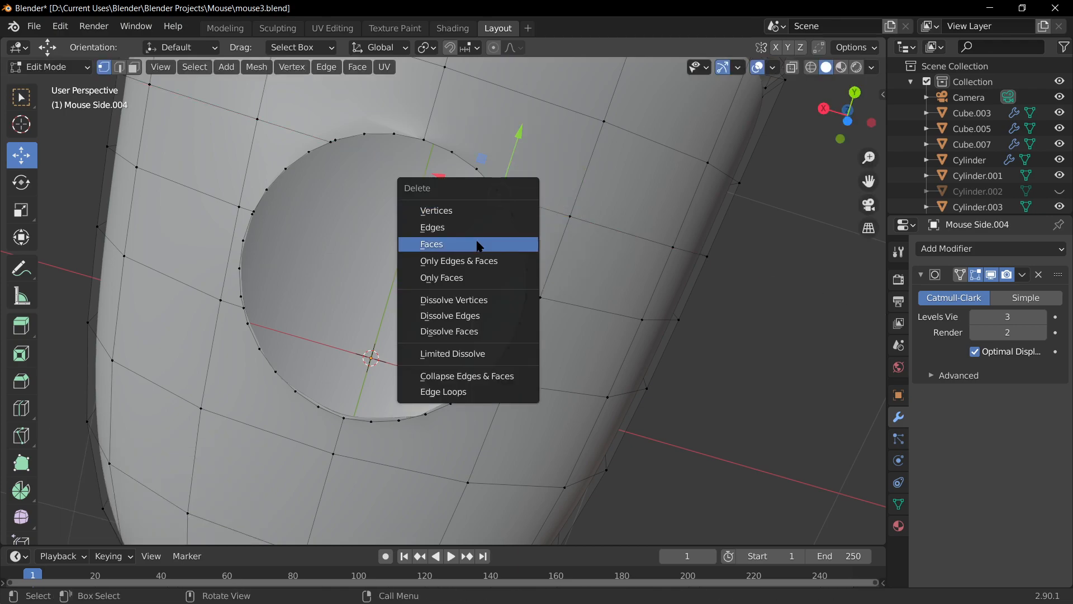
left_click(476, 278)
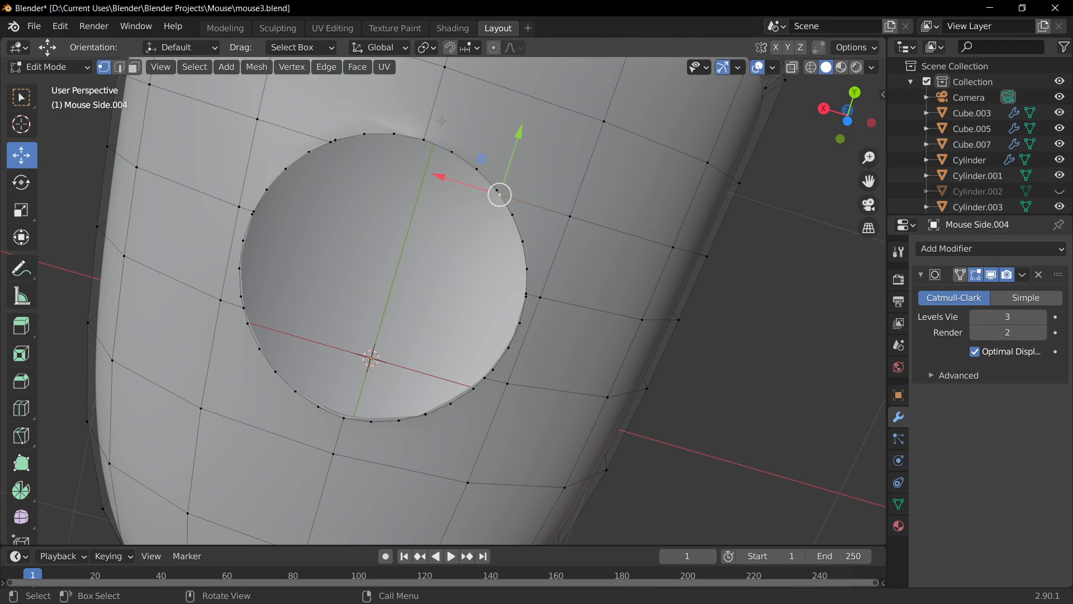
left_click(336, 140)
key("x")
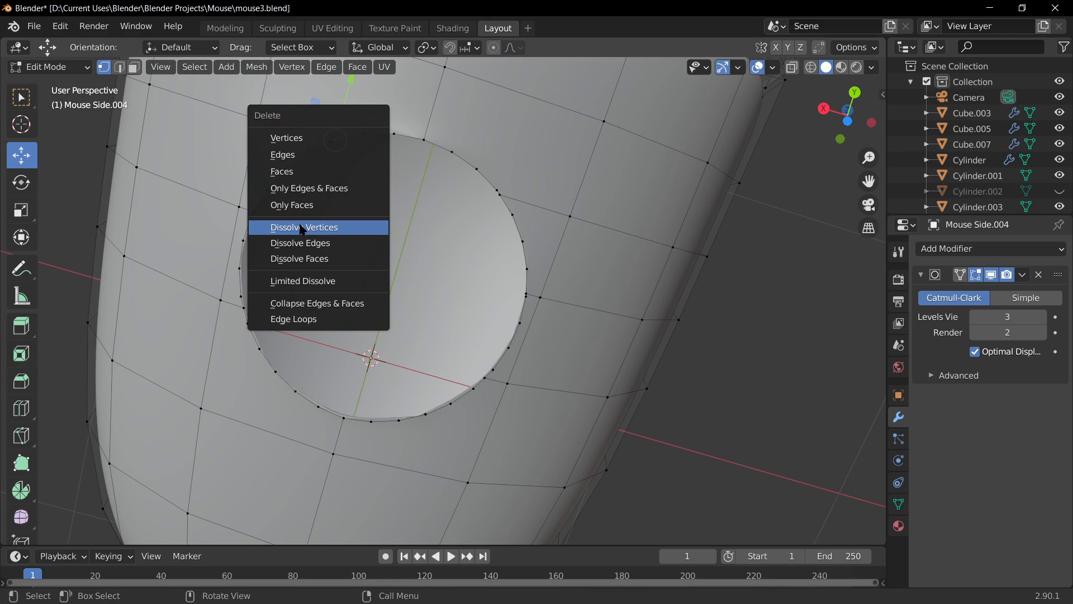
left_click(306, 225)
left_click(506, 200)
key("x")
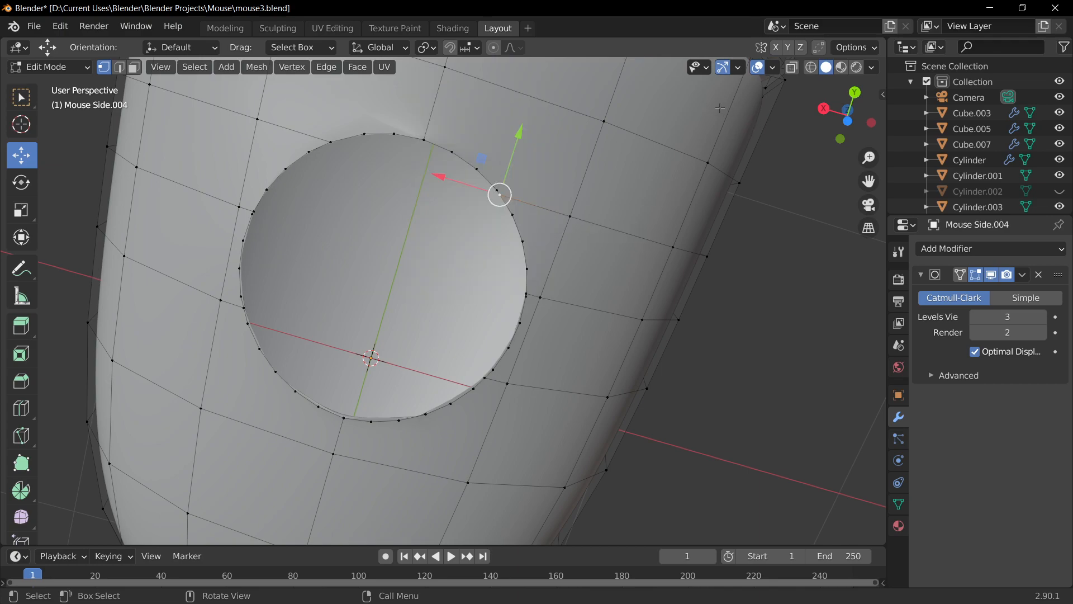
Return to Object Mode and save the file.
key("Tab")
scroll(627, 222, "down", 5)
middle_click_drag(621, 224, 744, 374)
key("ctrl+s")
scroll(673, 286, "down", 6)
scroll(569, 308, "down", 4)
Add a cube and raise it about 5.6 m along Z above the mouse.
key("shift+a")
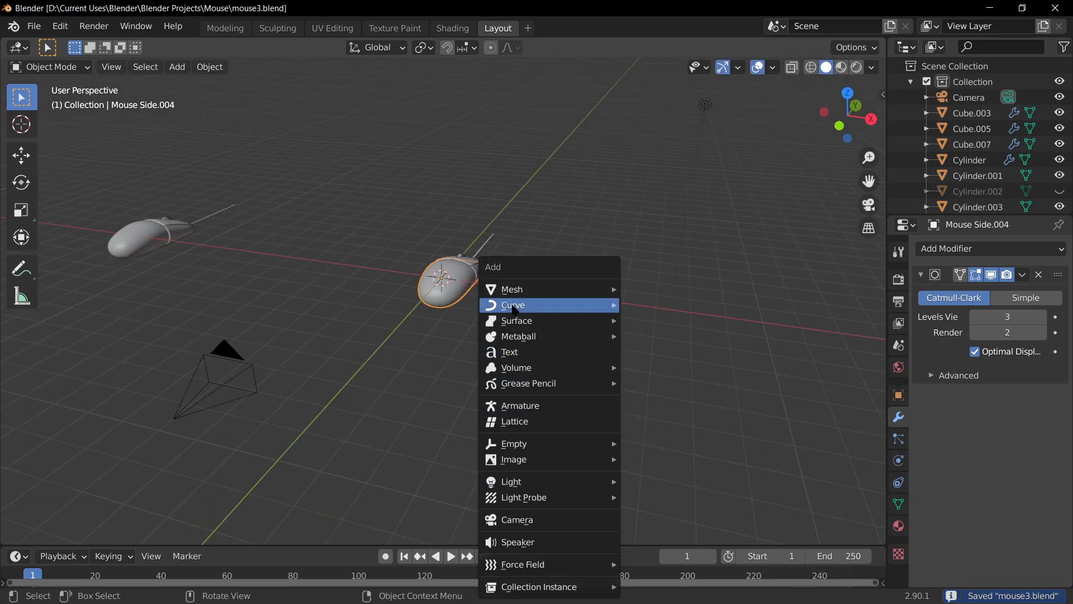
mouse_move(534, 288)
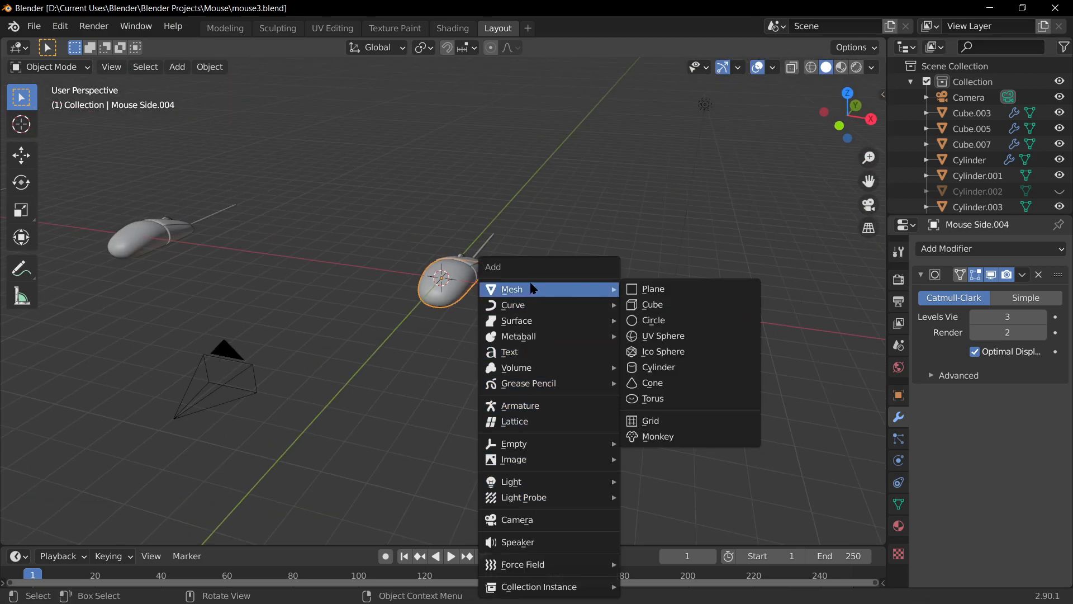
left_click(678, 305)
key("g")
key("z")
left_click(621, 107)
middle_click_drag(605, 143, 597, 219, "shift")
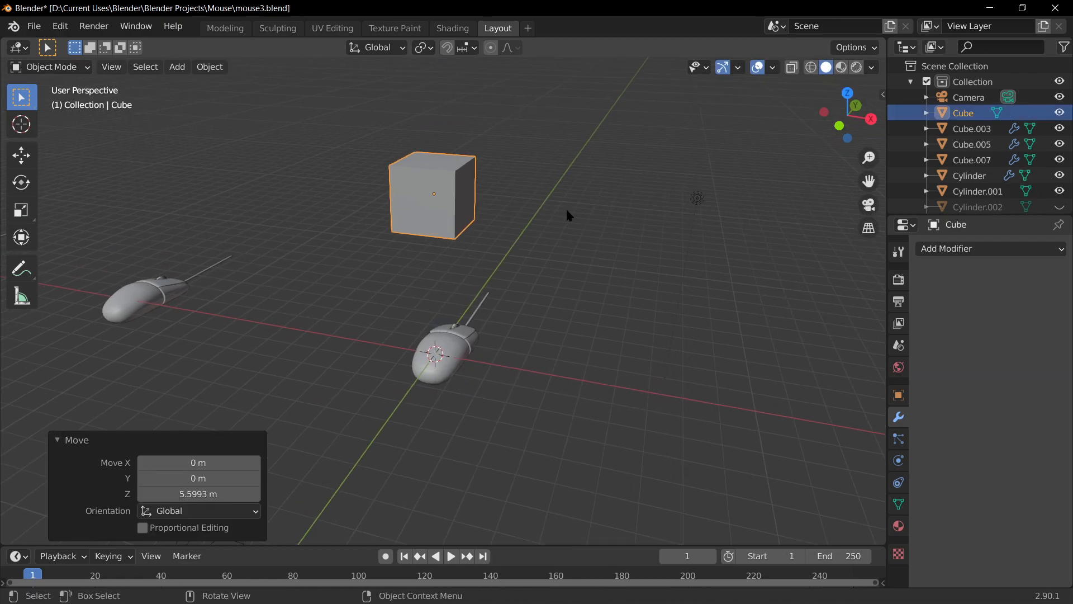
scroll(459, 196, "up", 3)
middle_click_drag(517, 141, 515, 230, "shift")
scroll(515, 230, "down", 2)
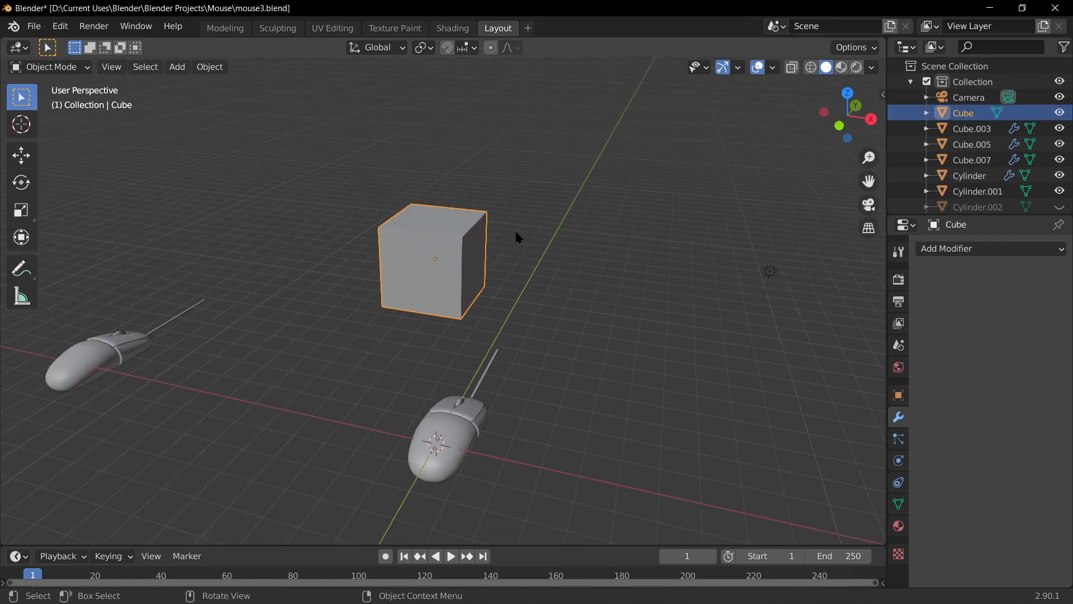
Add a cylinder with 128 vertices, a radius of 1 m and a depth of 2 m.
key("shift+a")
mouse_move(484, 280)
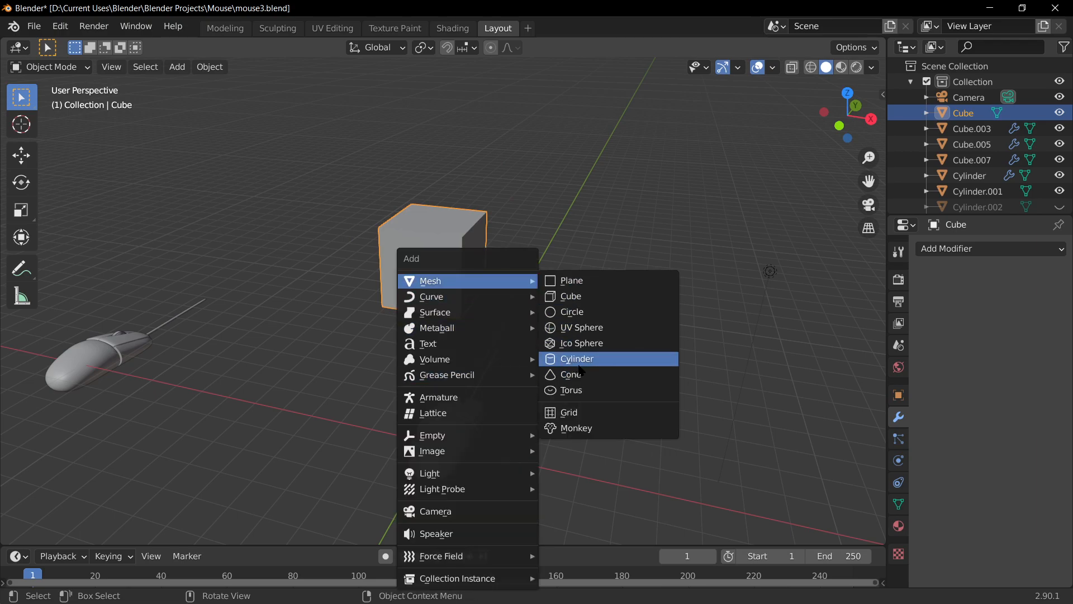
left_click(579, 360)
left_click(199, 345)
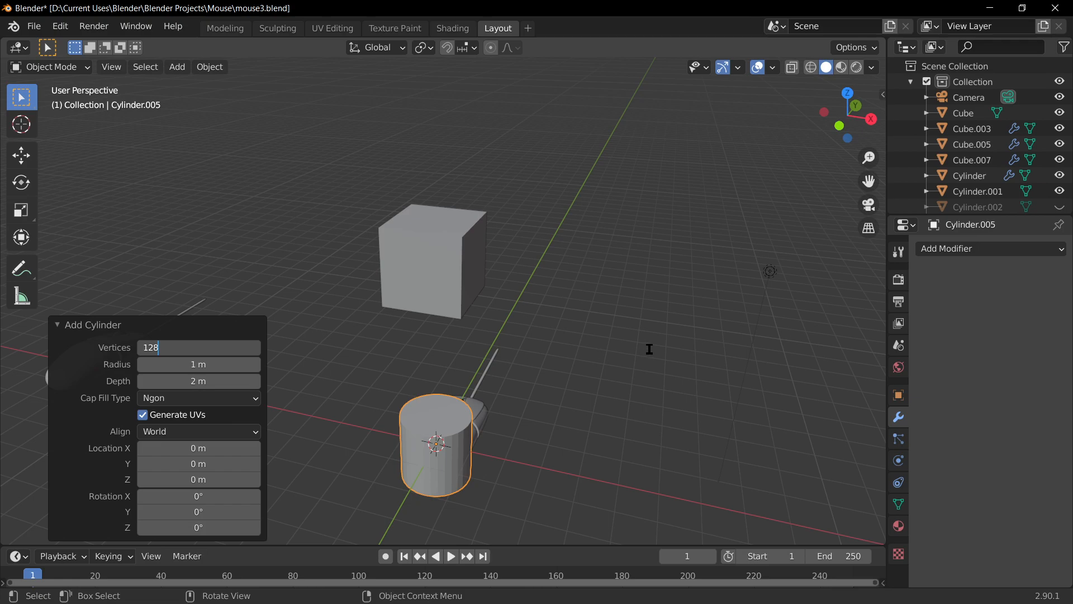
key("Return")
key("Tab")
key("Tab")
Raise the 128-vertex cylinder along Z to the cube's height and move it about 4.16 m along X beside the cube.
left_click(452, 467)
left_click(442, 485)
key("g")
key("z")
left_click(423, 284)
key("g")
key("y")
right_click(510, 318)
key("g")
key("y")
right_click(565, 361)
key("g")
key("x")
left_click(736, 424)
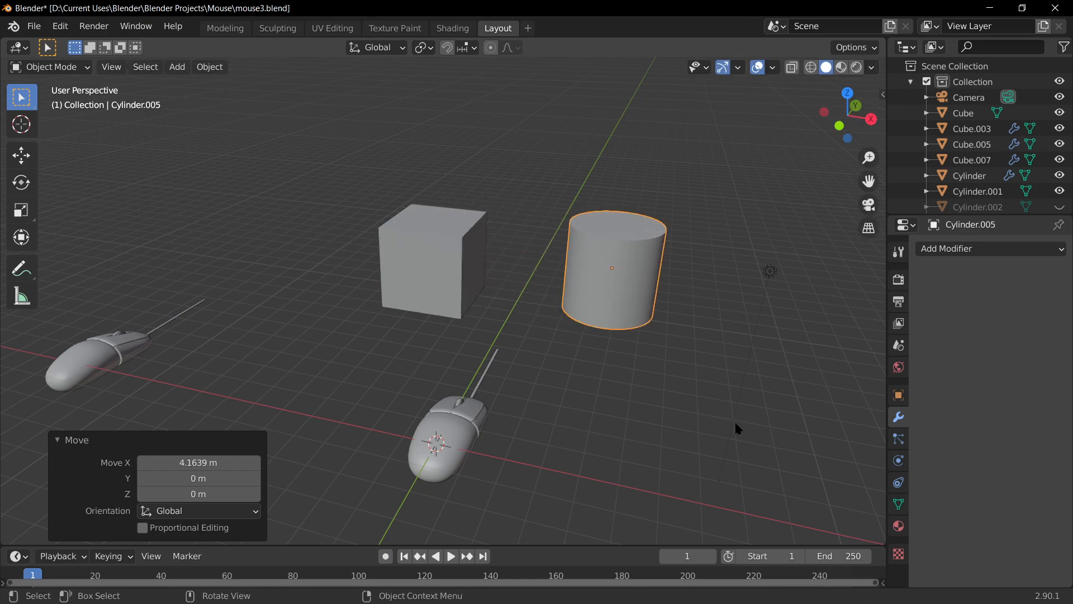
Add a second cylinder with 32 vertices at the world origin.
key("shift+a")
mouse_move(601, 290)
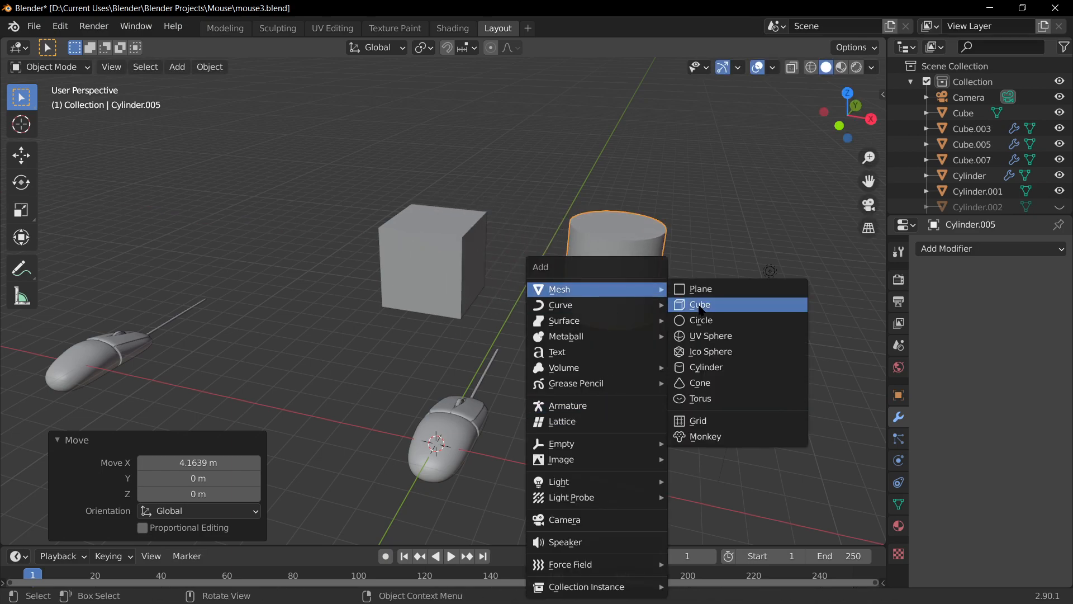
left_click(708, 368)
left_click(206, 347)
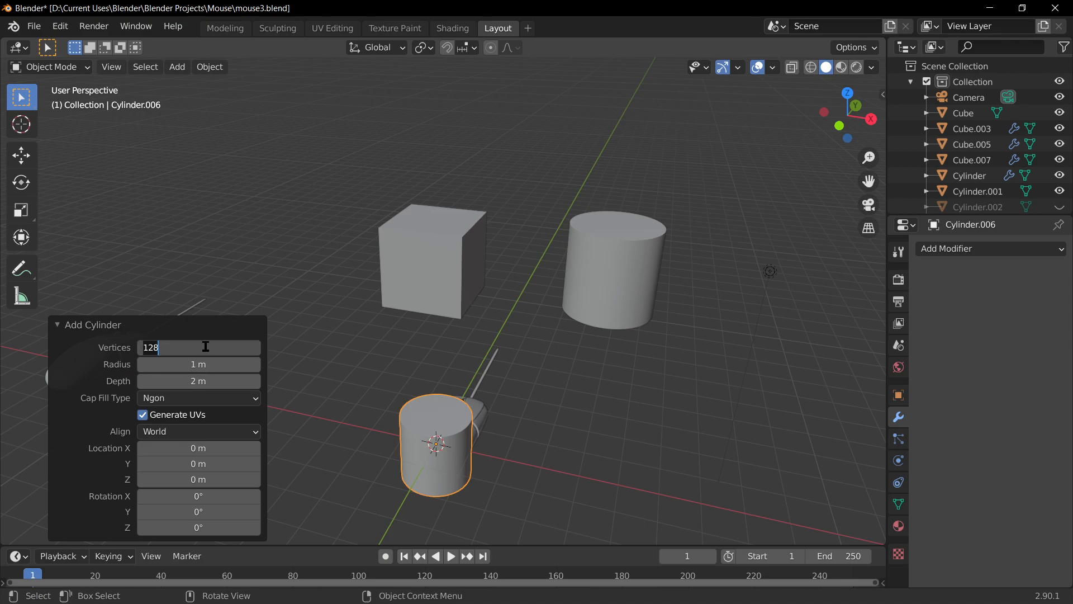
type("32")
key("Return")
left_click(457, 481)
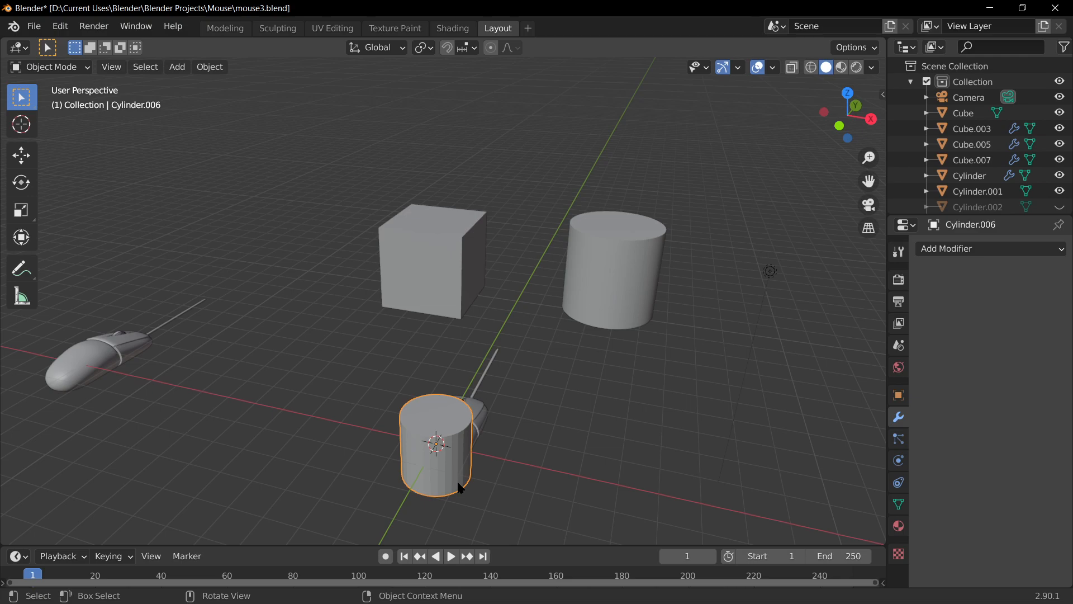
Raise the 32-vertex cylinder about 5.23 m along Z and move it about 6.5 m along X beside the first cylinder.
key("g")
key("z")
key("Return")
key("g")
key("x")
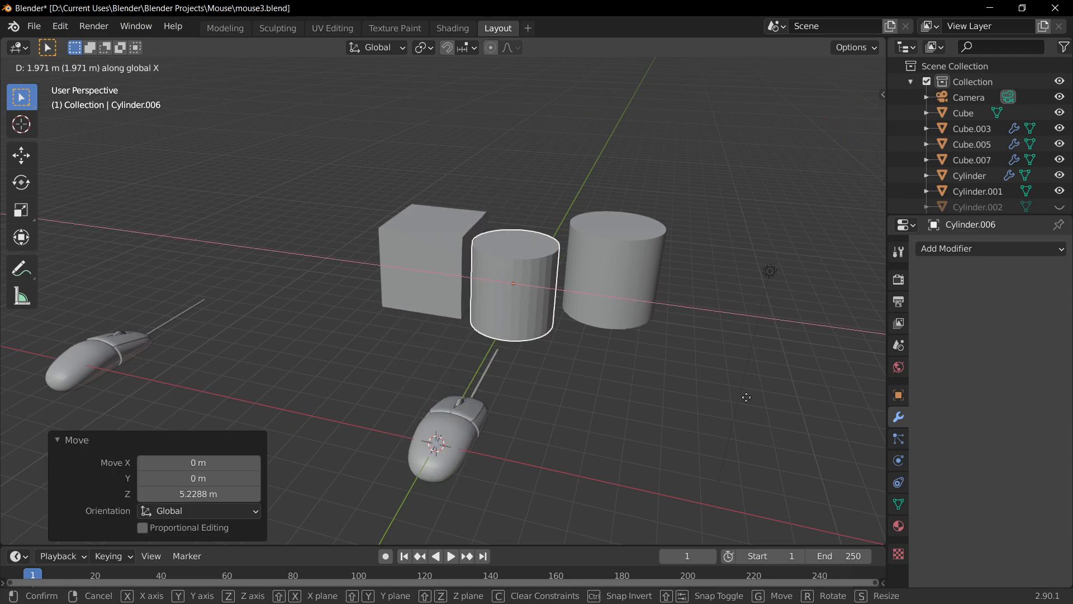
left_click(108, 309)
middle_click_drag(689, 283, 562, 268, "shift")
mouse_move(562, 269)
middle_mouse_down()
mouse_move(561, 433)
mouse_move(552, 312)
mouse_move(575, 269)
middle_mouse_up()
scroll(618, 361, "up", 4)
middle_click_drag(618, 361, 484, 260, "shift")
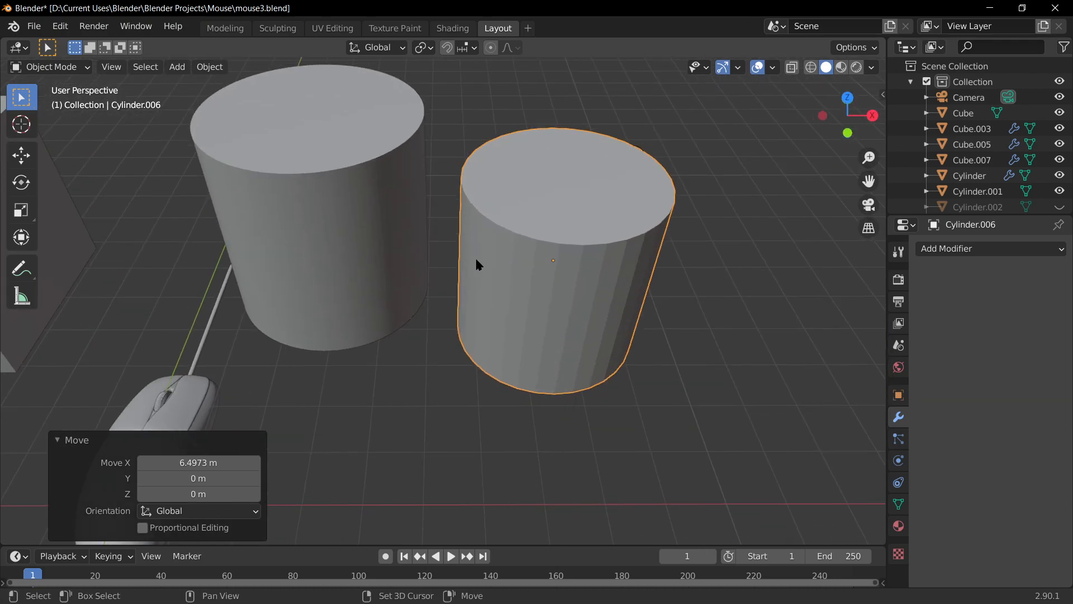
Compare the side edges of the 128-vertex and 32-vertex cylinders in Edit Mode.
left_click(392, 240)
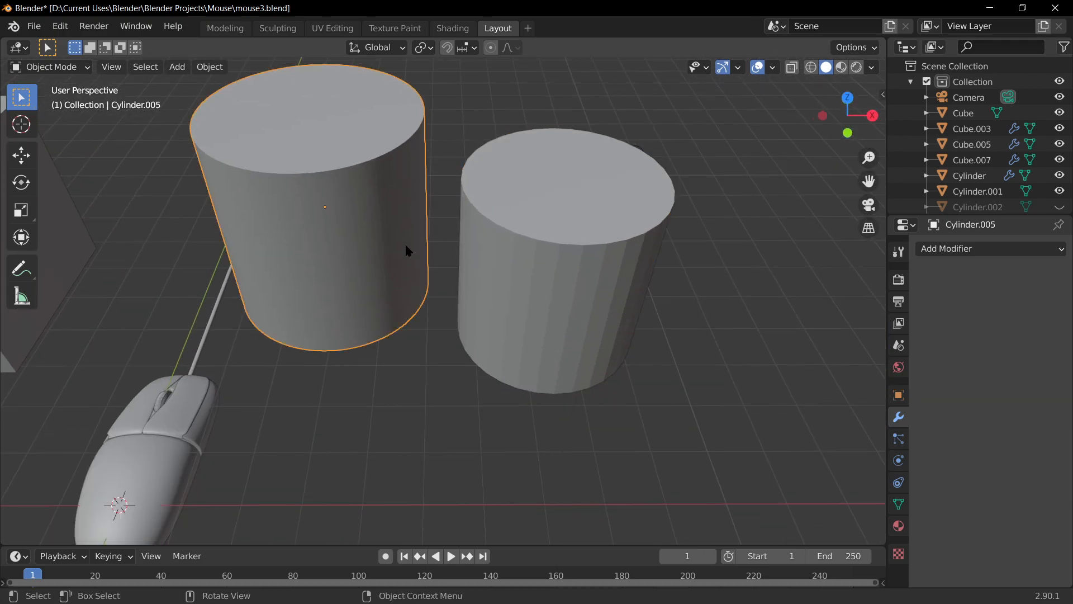
key("Tab")
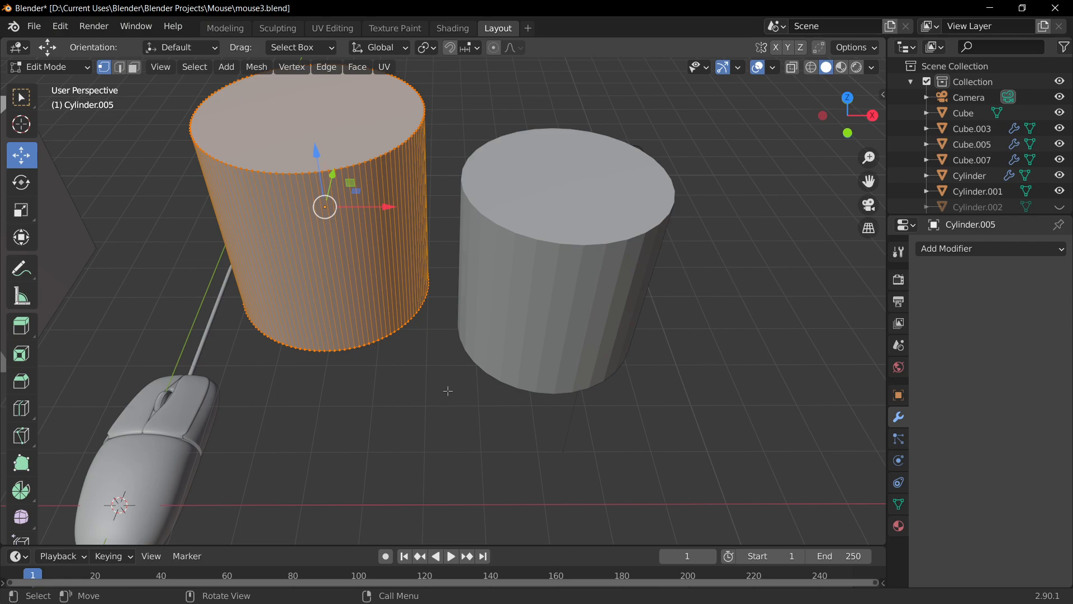
key("alt+a")
middle_click_drag(230, 108, 253, 179, "shift")
key("Tab")
left_click(613, 364)
key("Tab")
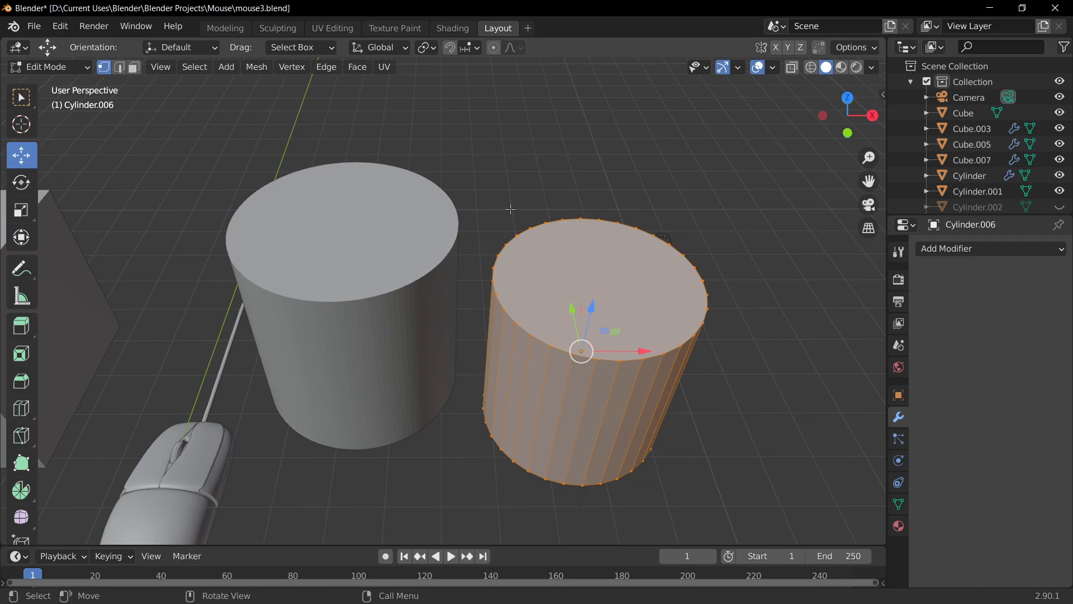
Return to Object Mode and delete the 32-vertex cylinder.
key("Tab")
key("x")
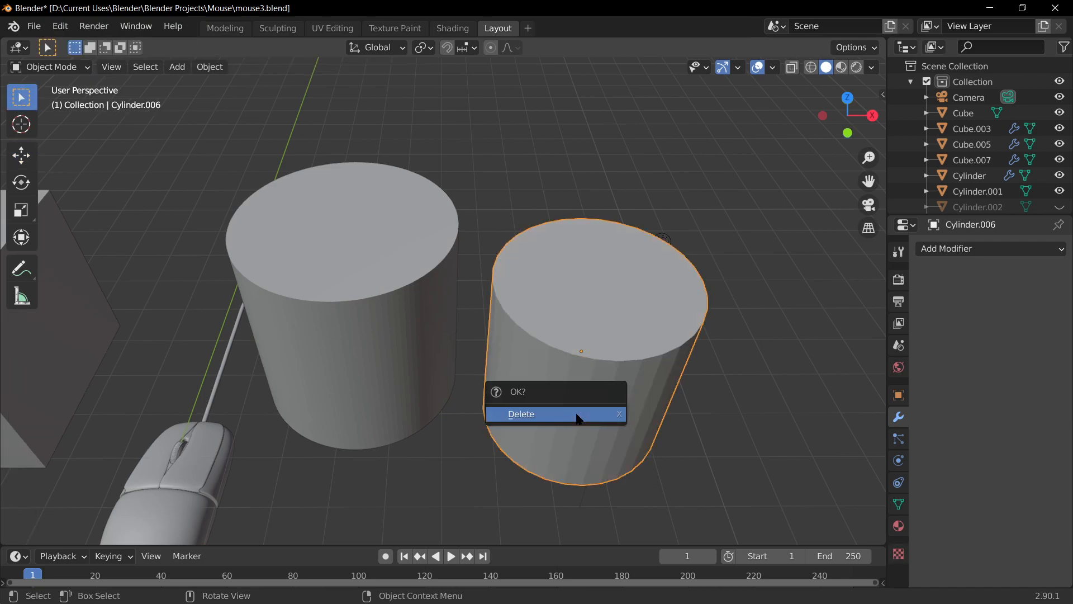
left_click(575, 412)
Try to rotate the 128-vertex cylinder 90° about the global X axis.
middle_click_drag(407, 388, 697, 255, "shift")
type("rx")
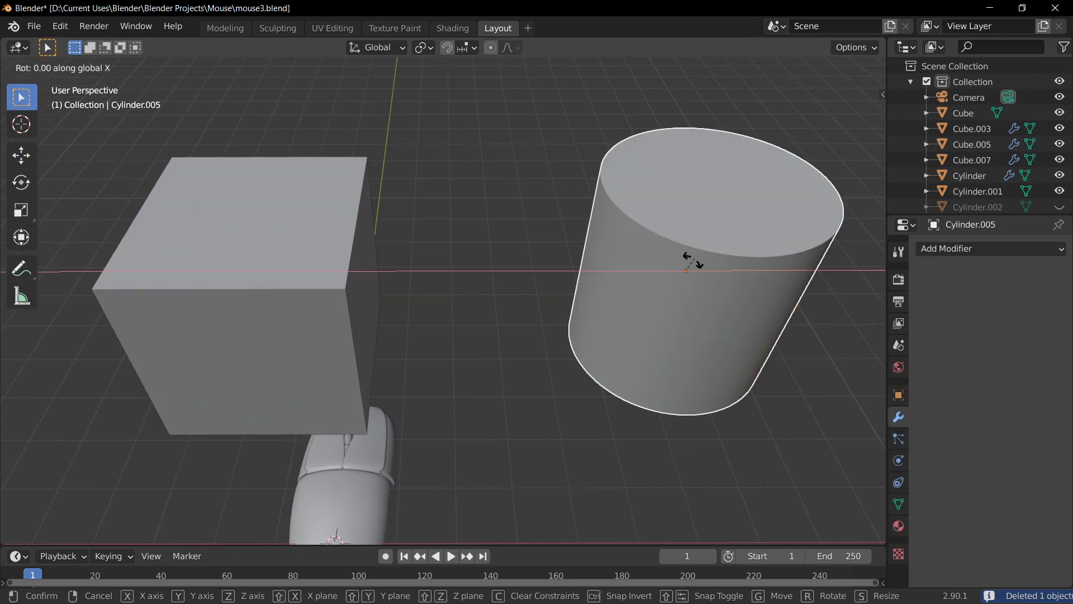
type("9")
key("Return")
right_click(714, 206)
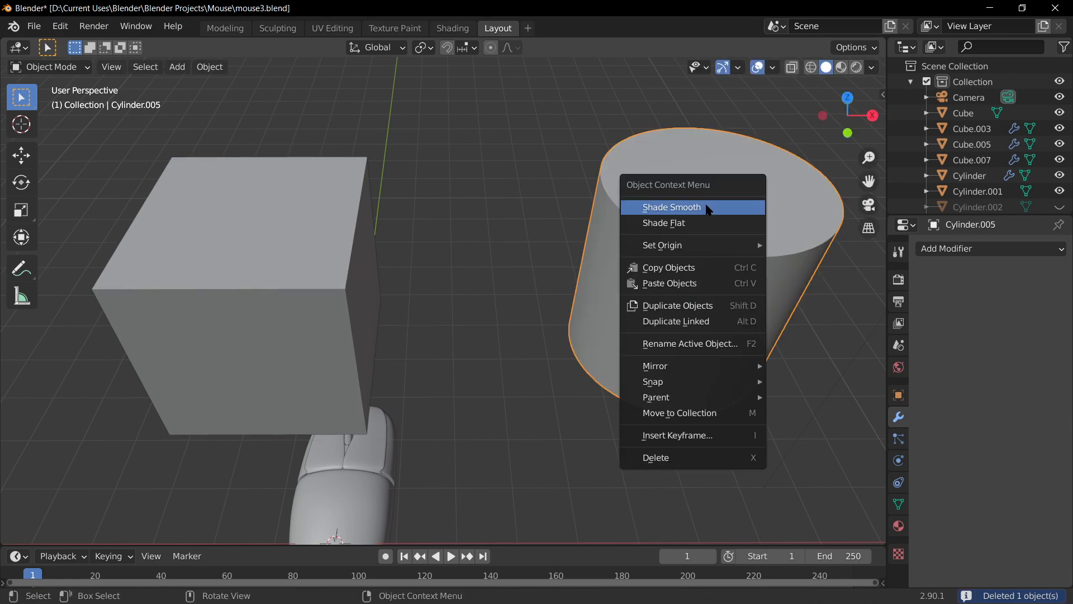
key("r")
key("z")
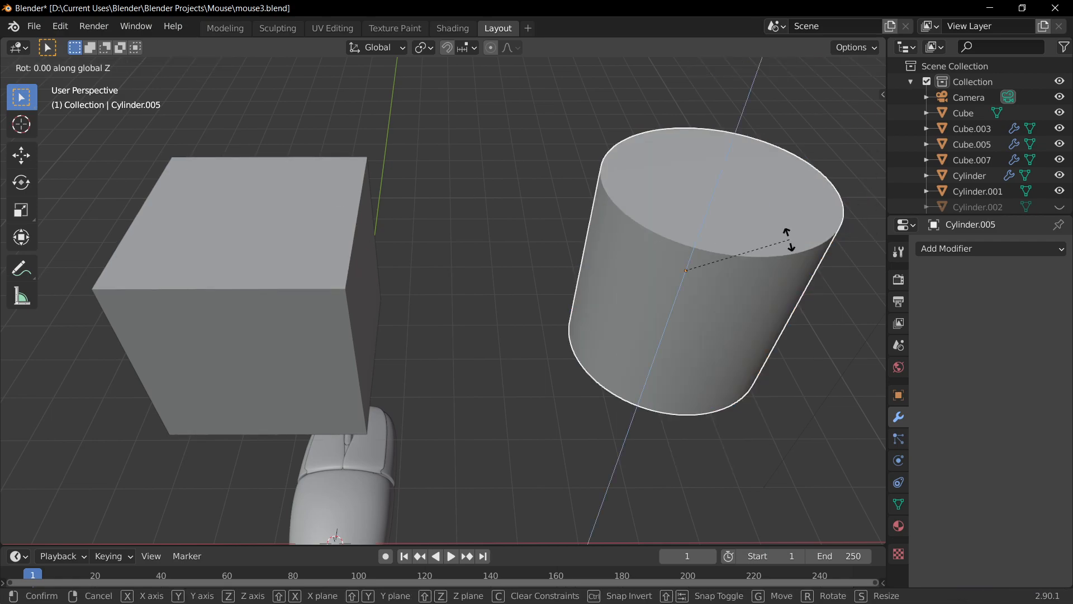
key("Escape")
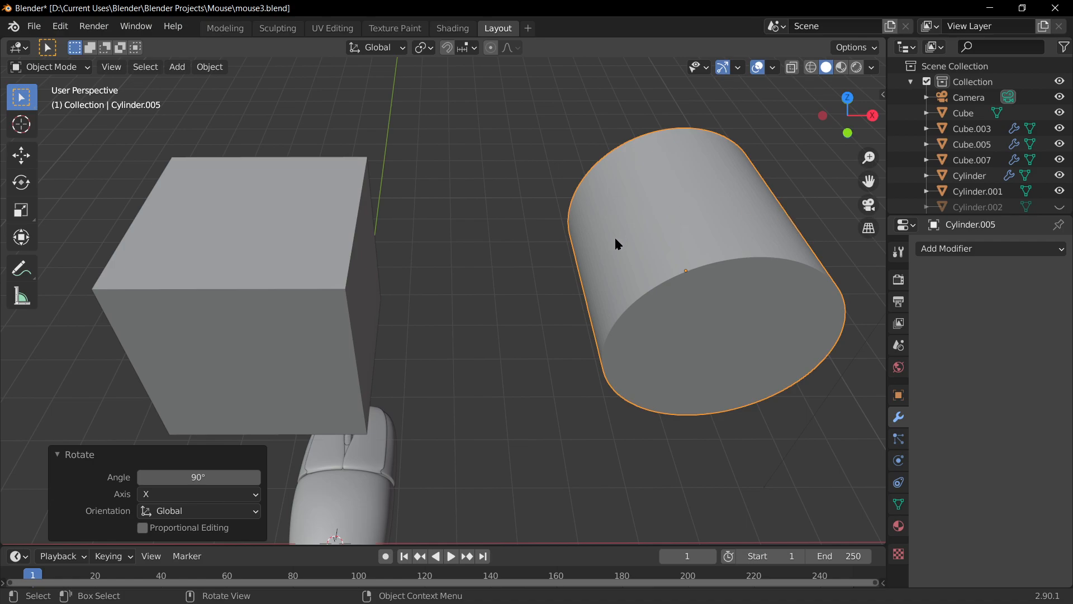
Rotate the 128-vertex cylinder 90° about the global Y axis and scale it uniformly by about 0.425.
key("r")
key("y")
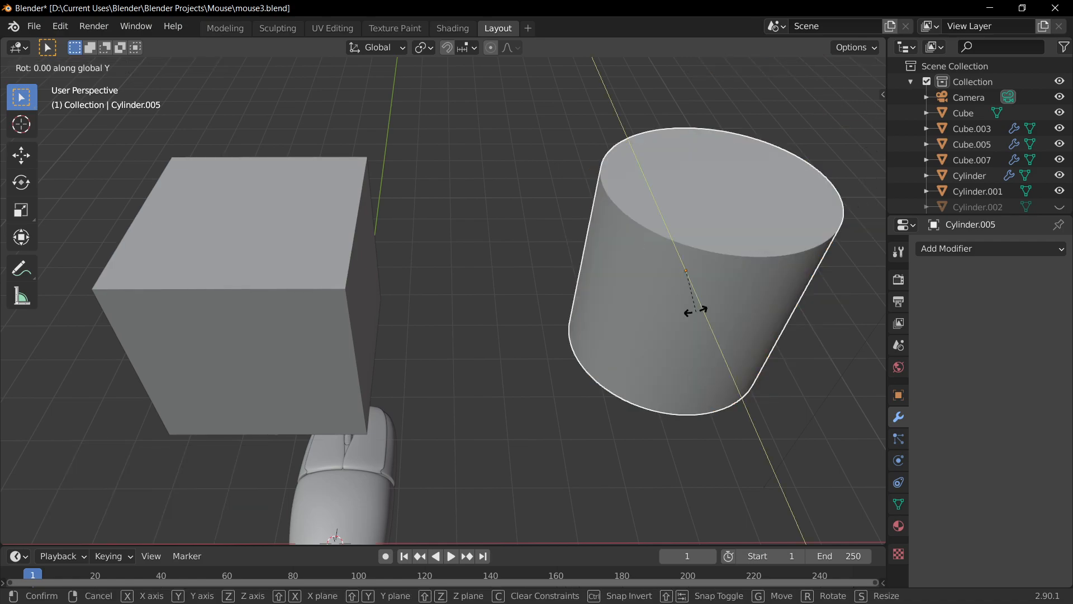
key("9")
key("0")
key("Return")
key("s")
left_click(719, 301)
Move the cylinder about 3.29 m along negative X so that it partly penetrates the cube's side.
key("g")
key("x")
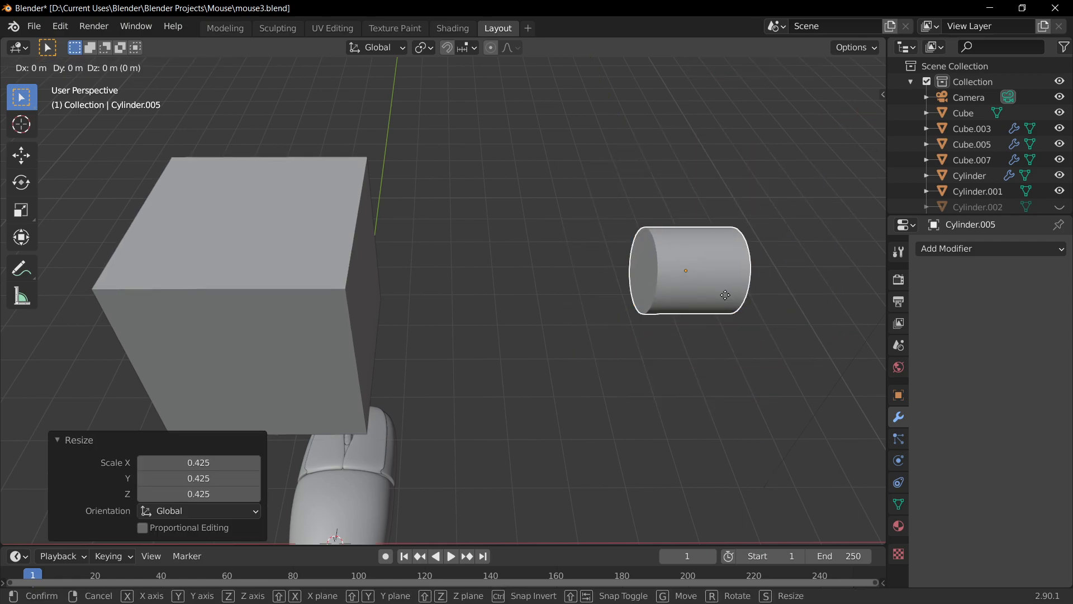
left_click(215, 347)
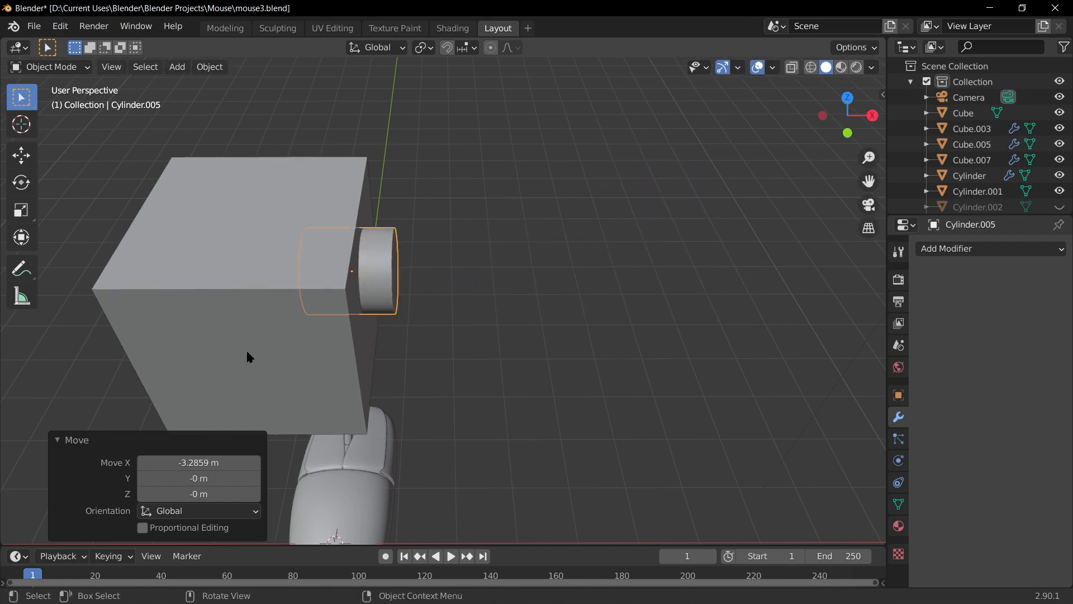
scroll(363, 270, "up", 8)
scroll(477, 281, "down", 6)
Add a Difference Boolean modifier to the cube with the cylinder as its object, and apply it.
left_click(359, 302)
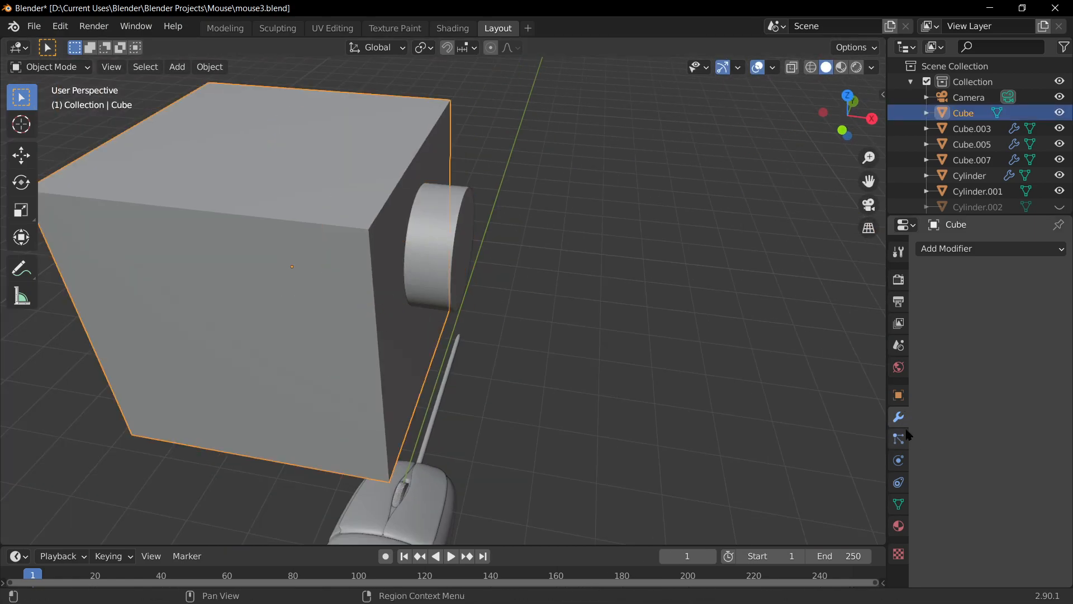
left_click(964, 246)
left_click(764, 318)
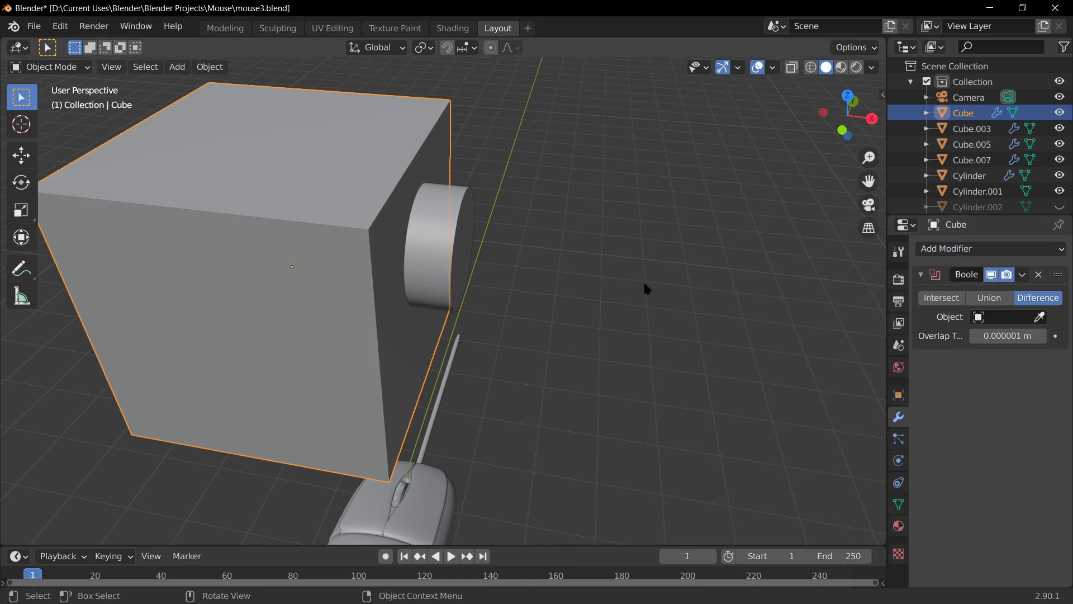
left_click(459, 228)
left_click(1029, 276)
left_click(983, 293)
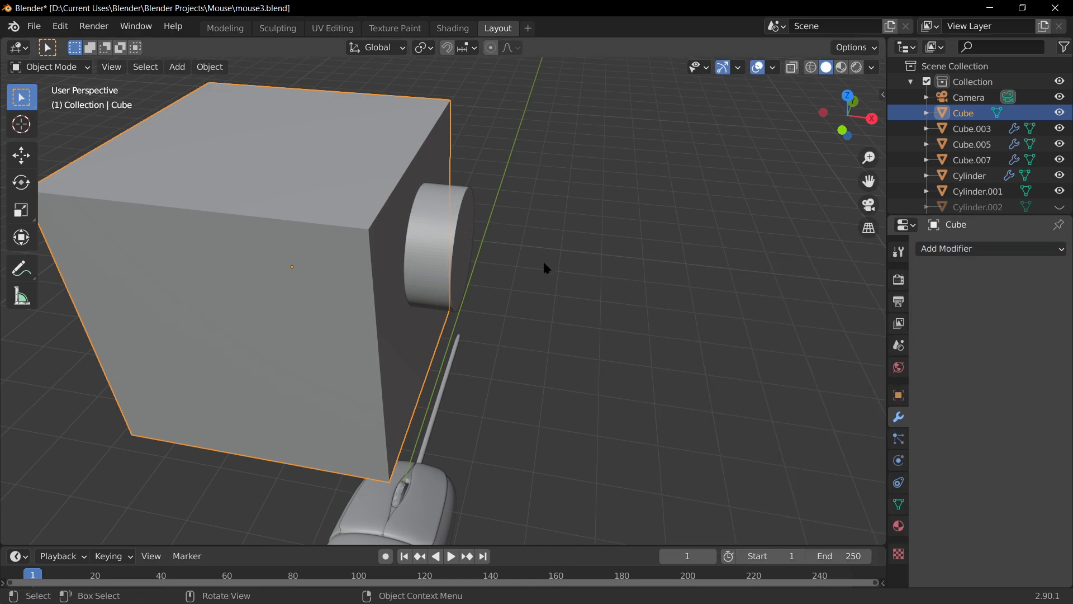
Move the cylinder about 2.24 m along X out of the hole in the cube.
left_click(470, 249)
key("g")
key("y")
left_click(134, 420)
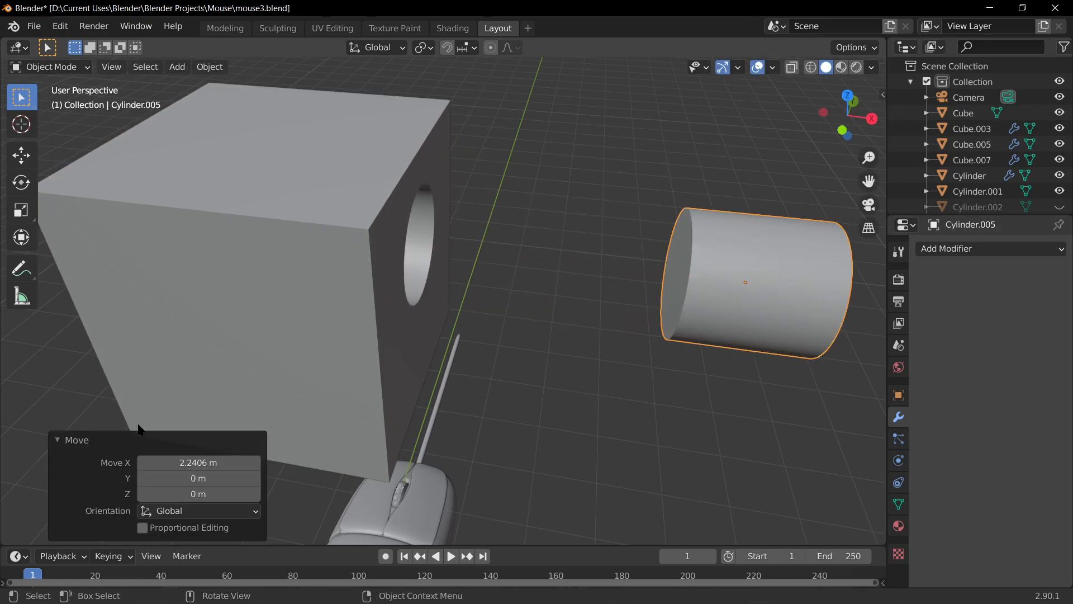
middle_click_drag(134, 420, 321, 304)
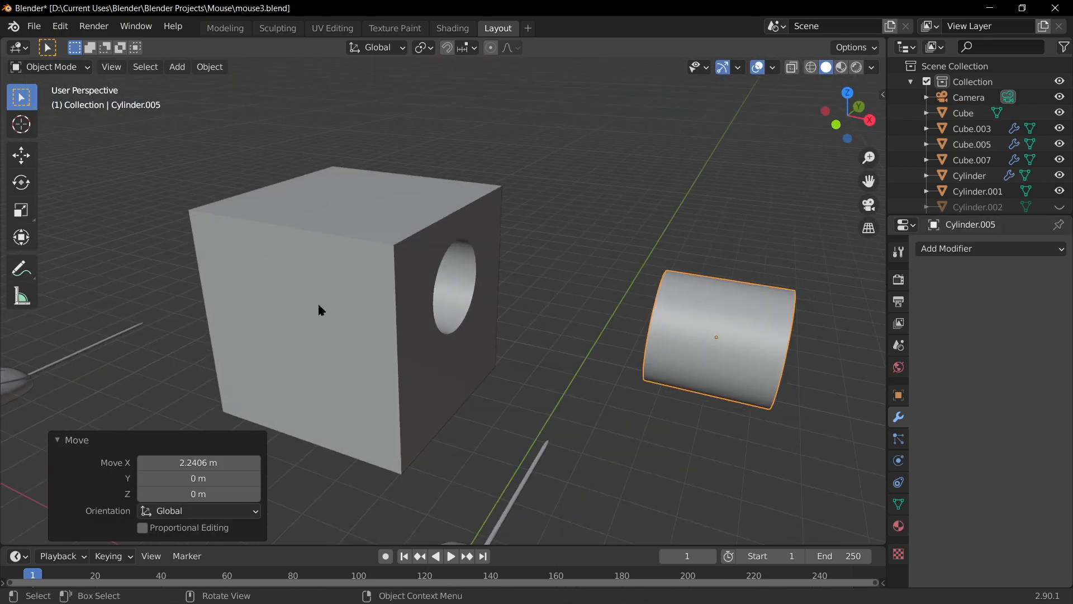
Examine the cube's mesh around the round hole in Edit Mode, and delete the cube.
left_click(397, 322)
key("Tab")
key("Tab")
scroll(425, 363, "up", 5)
scroll(544, 455, "down", 5)
middle_click_drag(546, 367, 388, 229)
left_click(412, 492)
scroll(403, 436, "down", 4)
left_click(389, 230)
key("Delete")
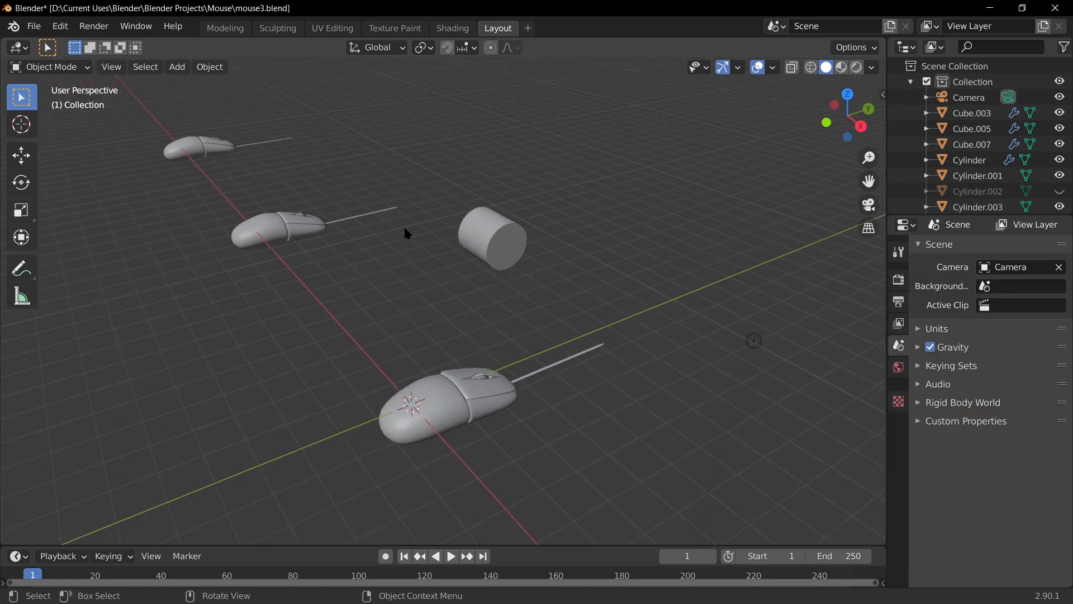
Box-select the mouse at the origin and switch the viewport to wireframe shading.
scroll(403, 223, "up", 3)
left_click(575, 159)
scroll(464, 280, "down", 3)
middle_click_drag(464, 280, 473, 454)
key("b")
left_click_drag(473, 454, 355, 271)
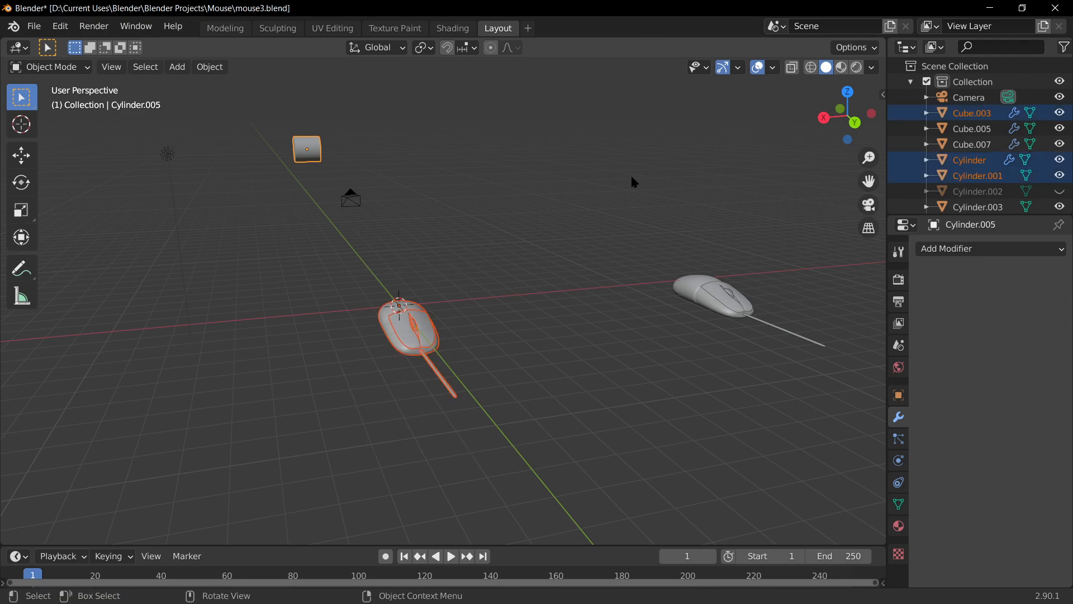
left_click(811, 67)
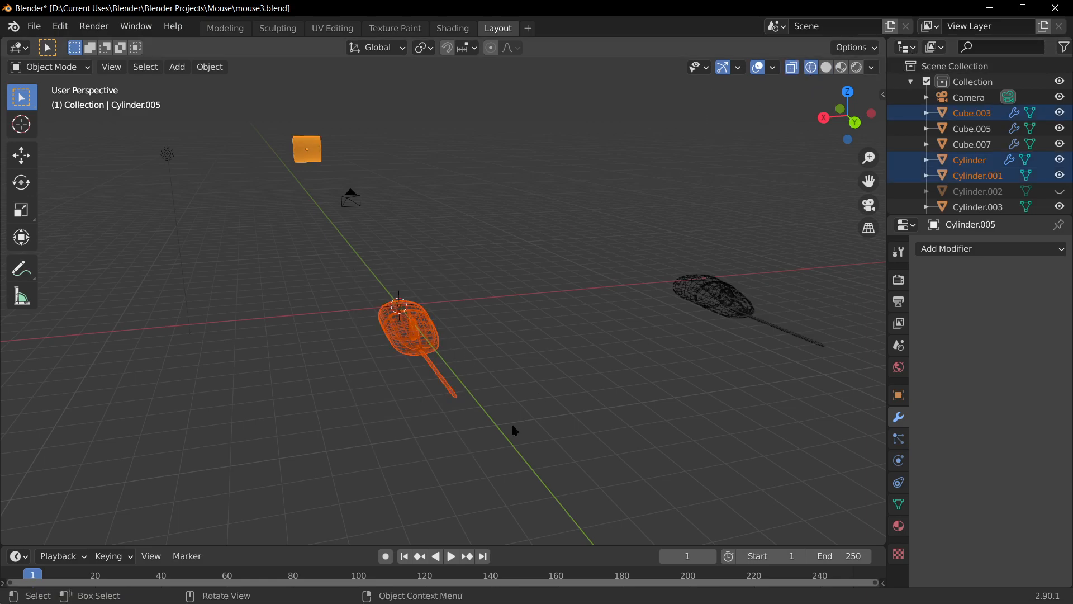
key("g")
key("Escape")
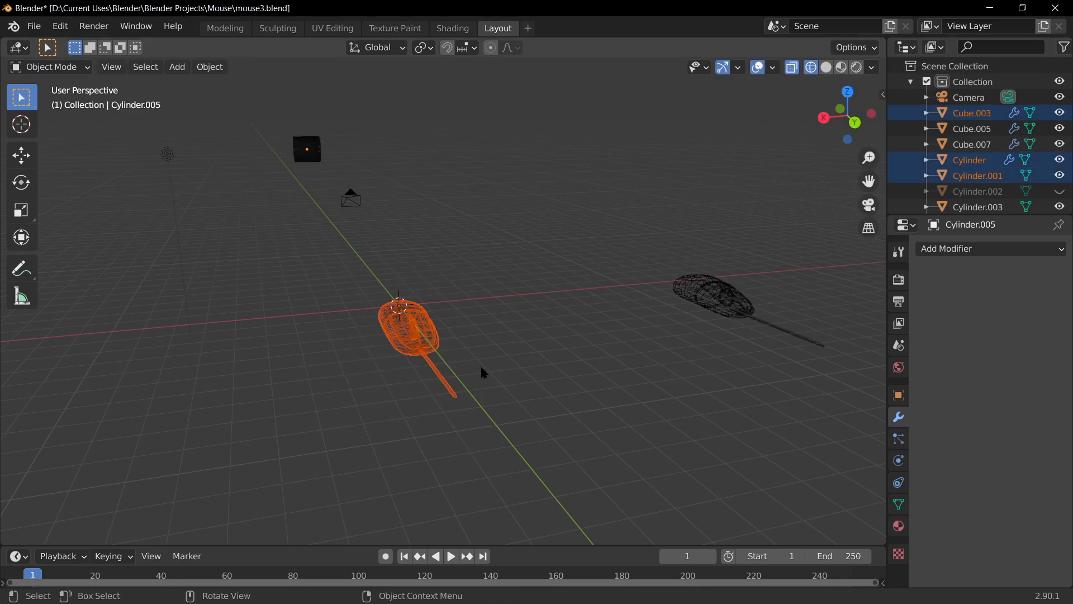
left_click(244, 314)
key("Tab")
left_click_drag(454, 373, 327, 269)
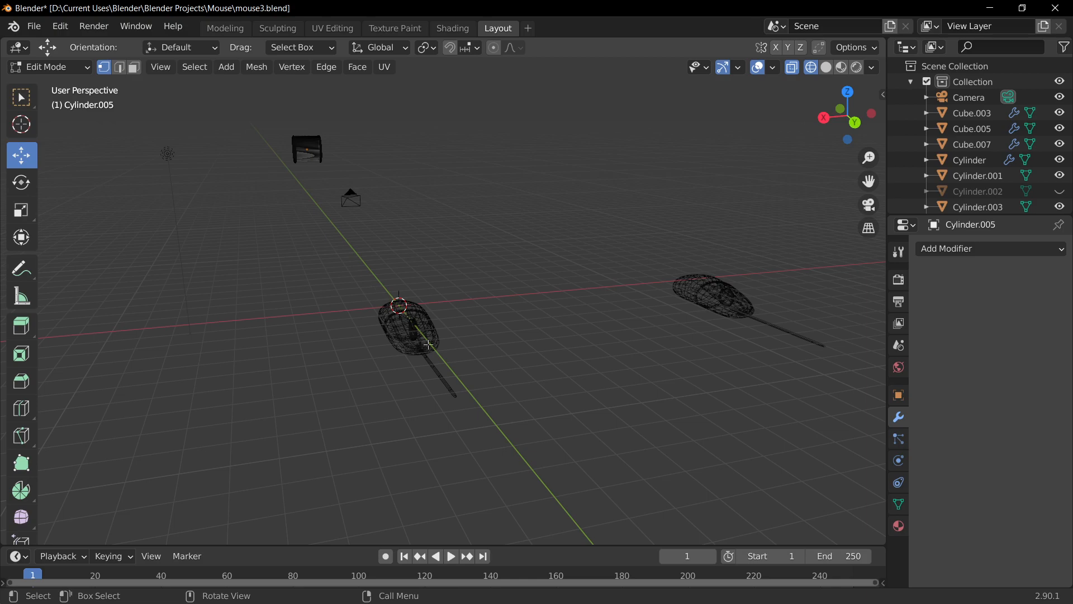
key("Tab")
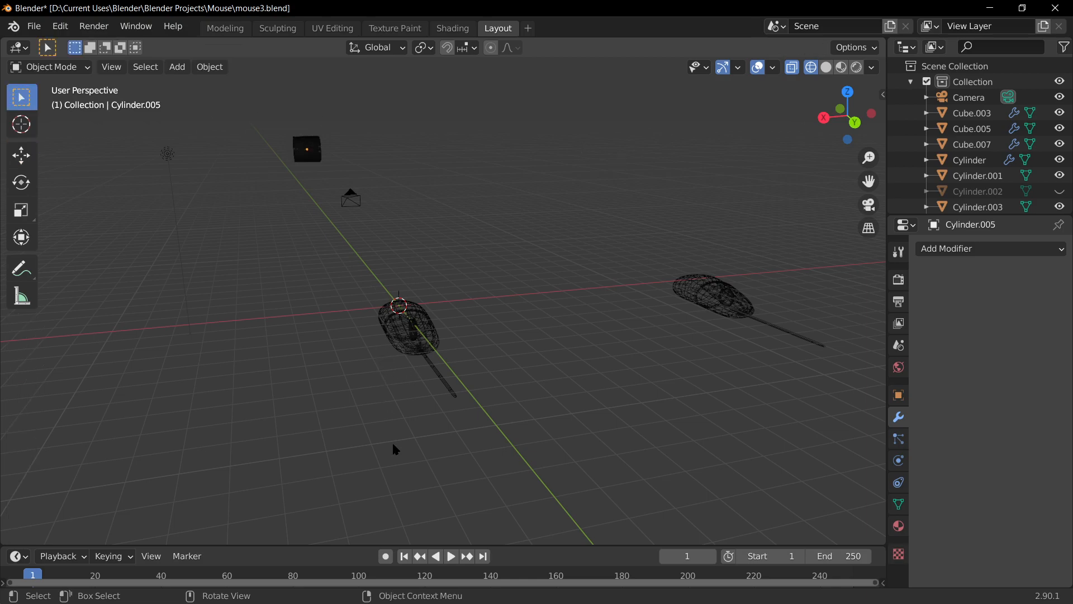
Copy and paste all parts of the mouse at the origin, moving the copy about 8.42 m along negative X.
left_click(437, 343)
left_click_drag(505, 434, 354, 271)
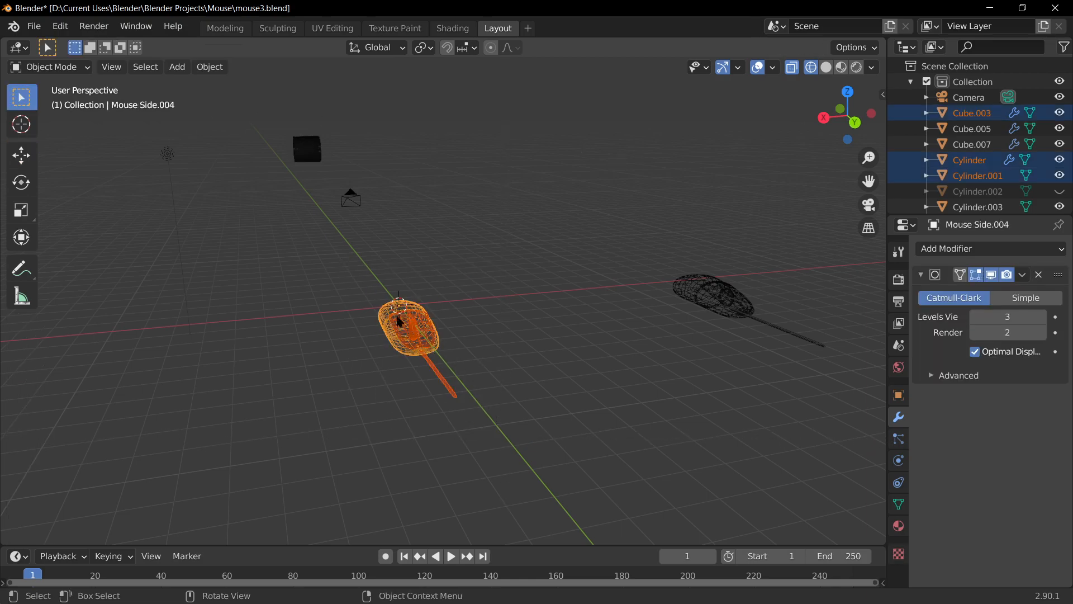
middle_click_drag(367, 298, 523, 330)
key("ctrl+c")
key("ctrl+v")
key("g")
key("x")
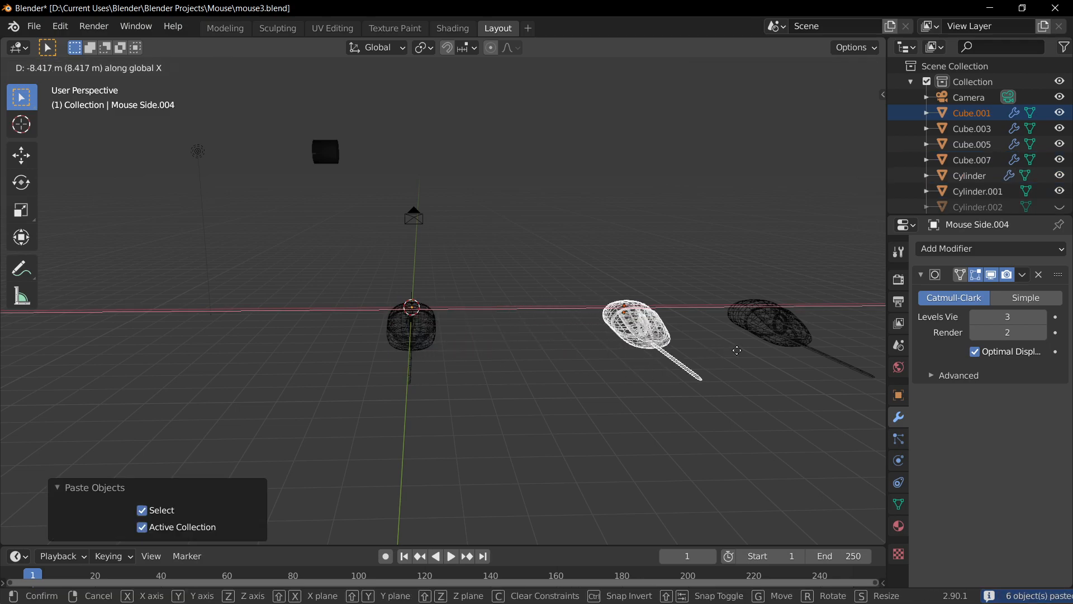
left_click(567, 353)
Delete all parts of the original mouse at the world origin.
left_click(419, 328)
left_click_drag(451, 420, 306, 266)
key("x")
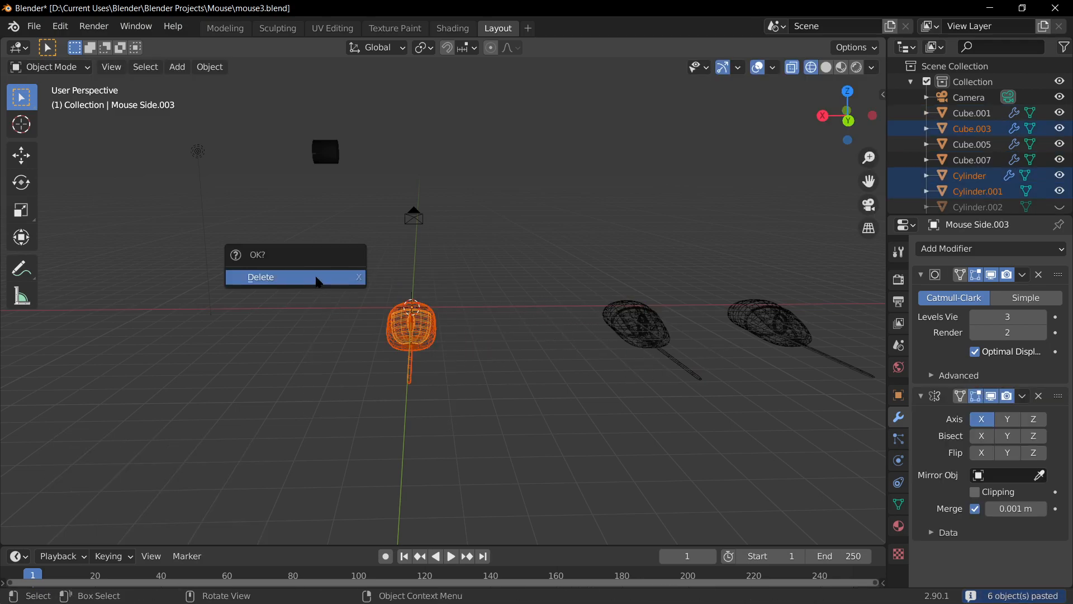
left_click(316, 278)
Copy and paste the mouse farthest along negative X and move the copy along X to the world origin.
middle_click_drag(755, 365, 568, 334, "shift")
left_click_drag(655, 375, 518, 231)
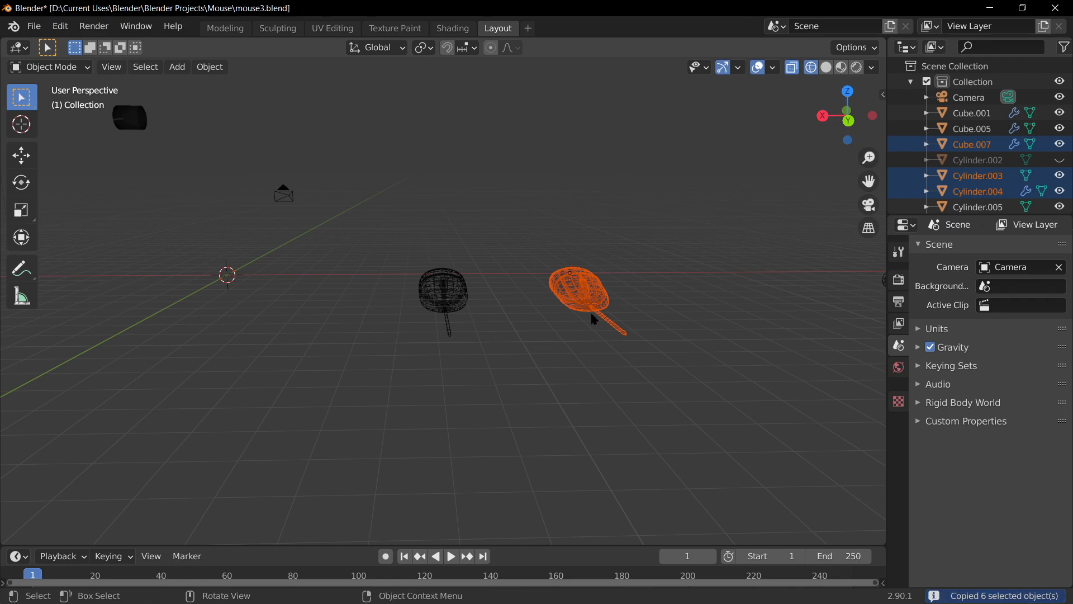
key("ctrl+v")
key("g")
key("x")
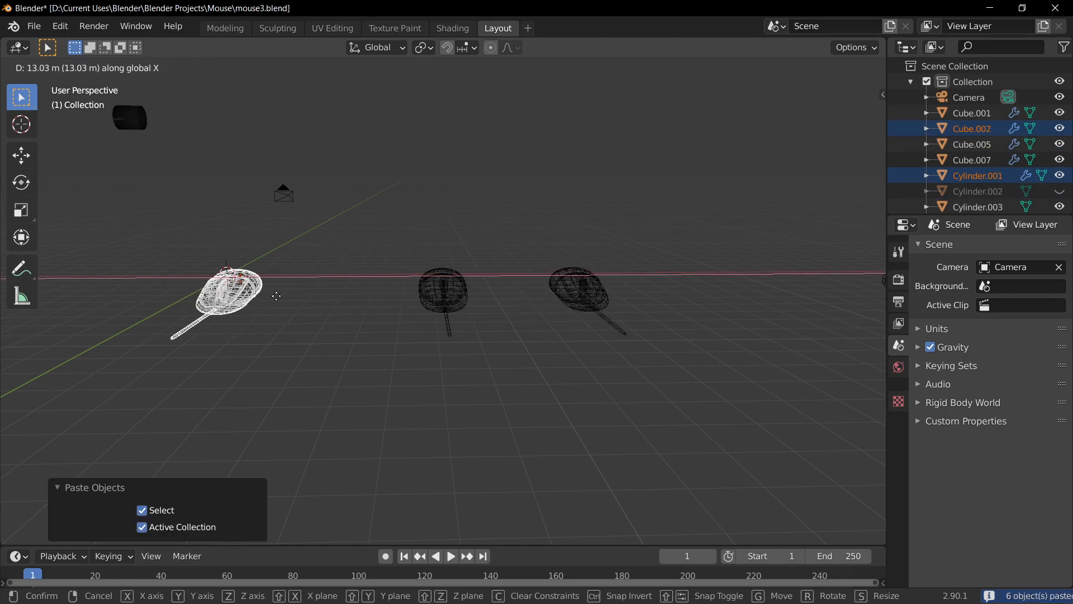
left_click(314, 307)
key("alt+g")
left_click(334, 337)
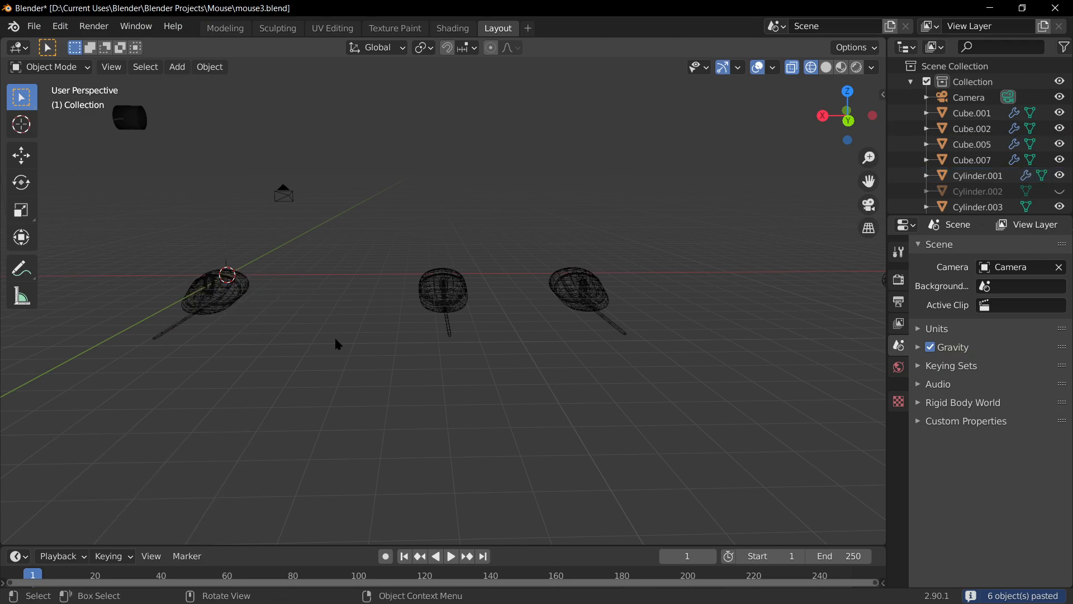
Clear the cylinder's location and move it about 1.59 m down along Z, below the mouse at the origin.
middle_click_drag(335, 337, 495, 327)
left_click(352, 98)
key("alt+g")
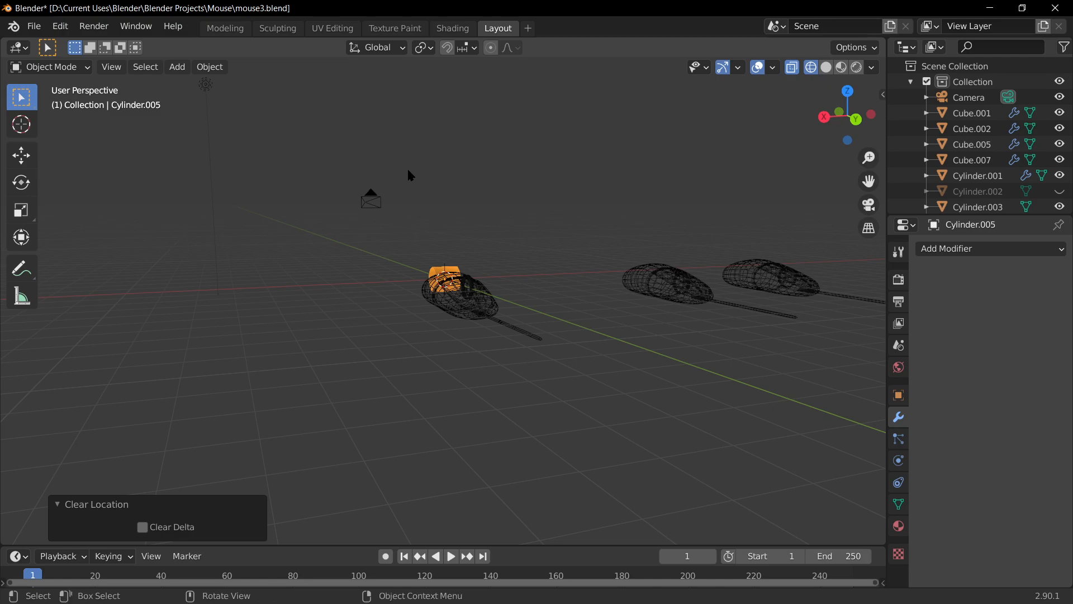
scroll(405, 167, "up", 2)
key("g")
key("z")
key("Escape")
middle_click_drag(496, 348, 531, 277)
key("g")
key("z")
left_click(484, 299)
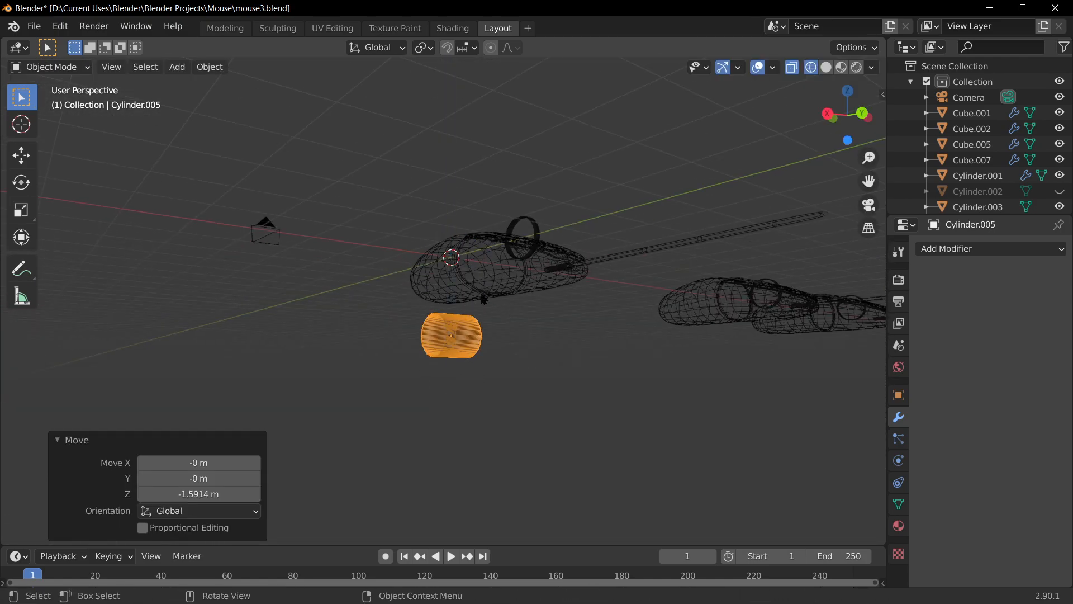
Clear the cylinder's rotation and move it about 0.65 m along Y beneath the mouse body.
key("r")
key("x")
key("Escape")
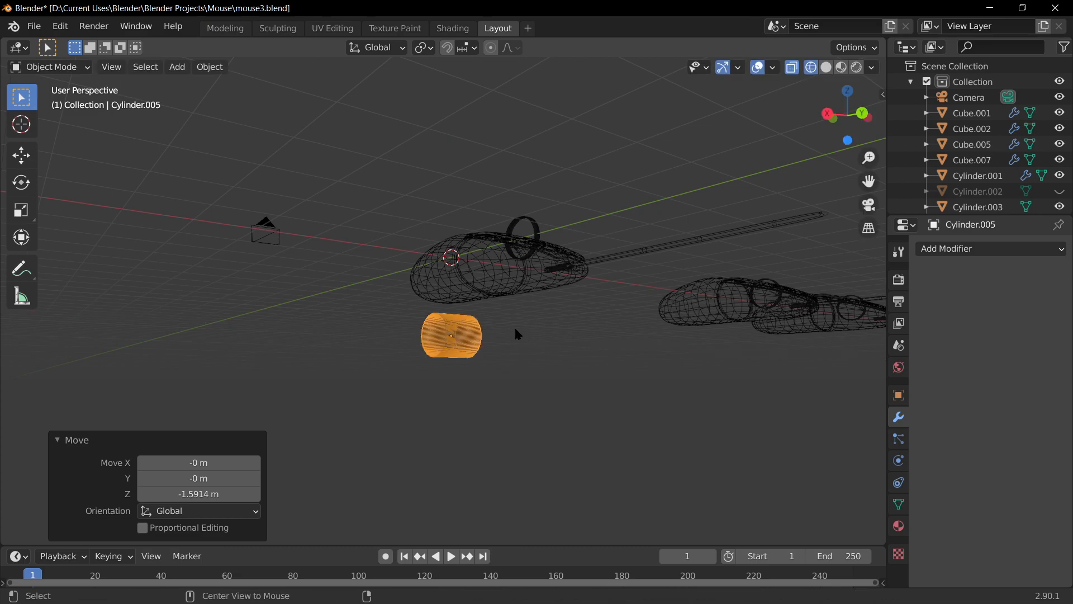
key("alt+r")
middle_click_drag(525, 317, 572, 392)
key("g")
key("y")
left_click(580, 414)
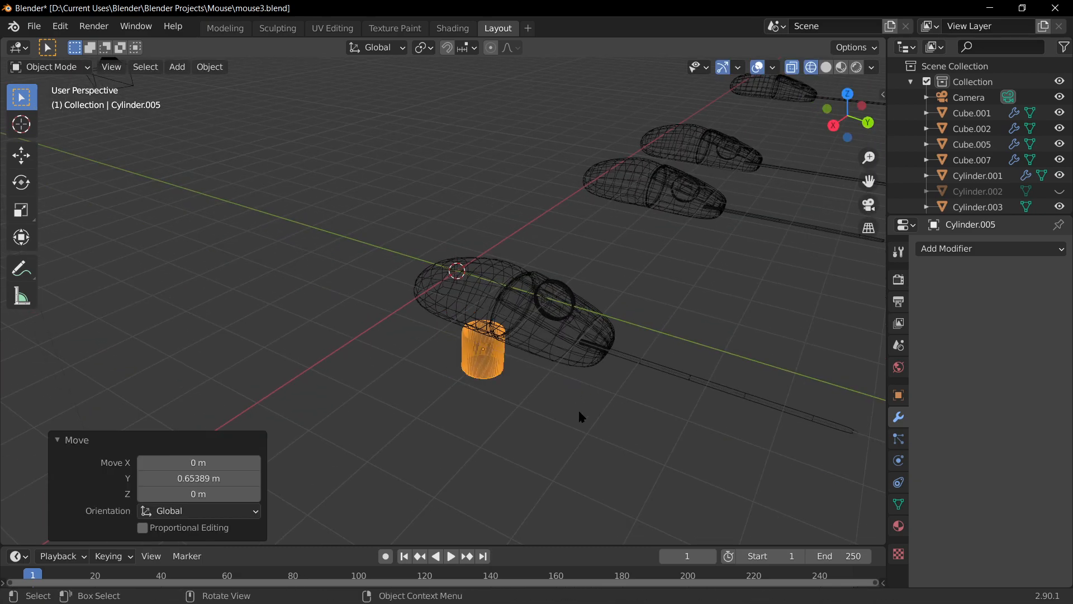
Switch the viewport to Material Preview shading and view the cylinder beneath the mouse from the side.
key("KP_Decimal")
scroll(602, 418, "down", 5)
middle_click_drag(601, 419, 710, 121)
left_click(842, 71)
scroll(612, 239, "up", 3)
scroll(613, 240, "down", 4)
middle_click_drag(613, 240, 659, 284)
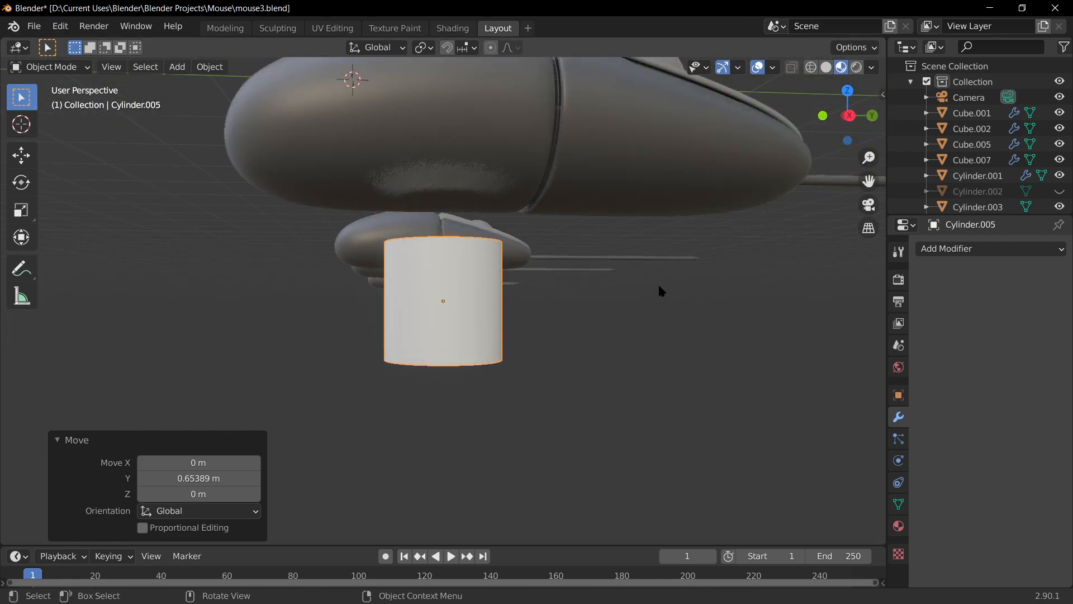
Raise the cylinder along Z toward the mouse underside and scale it uniformly by about 1.73.
key("g")
key("z")
left_click(657, 220)
key("s")
left_click(572, 234)
middle_click_drag(571, 234, 569, 185)
middle_click_drag(506, 228, 558, 354)
Adjust the cylinder's size along Y and its height along Z so its upper end overlaps the mouse underside.
key("s")
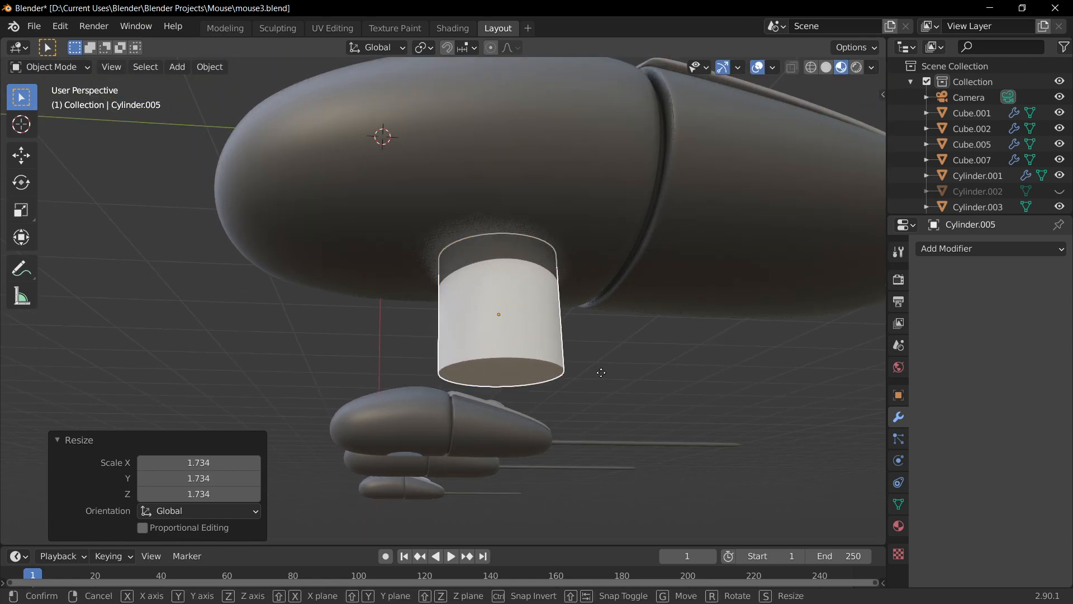
key("y")
left_click(549, 360)
key("g")
key("y")
key("z")
left_click(564, 355)
Add a Boolean modifier set to Difference on the mouse body, with the cylinder as its cutting object.
middle_click_drag(565, 355, 532, 209)
left_click(533, 426)
left_click(533, 209)
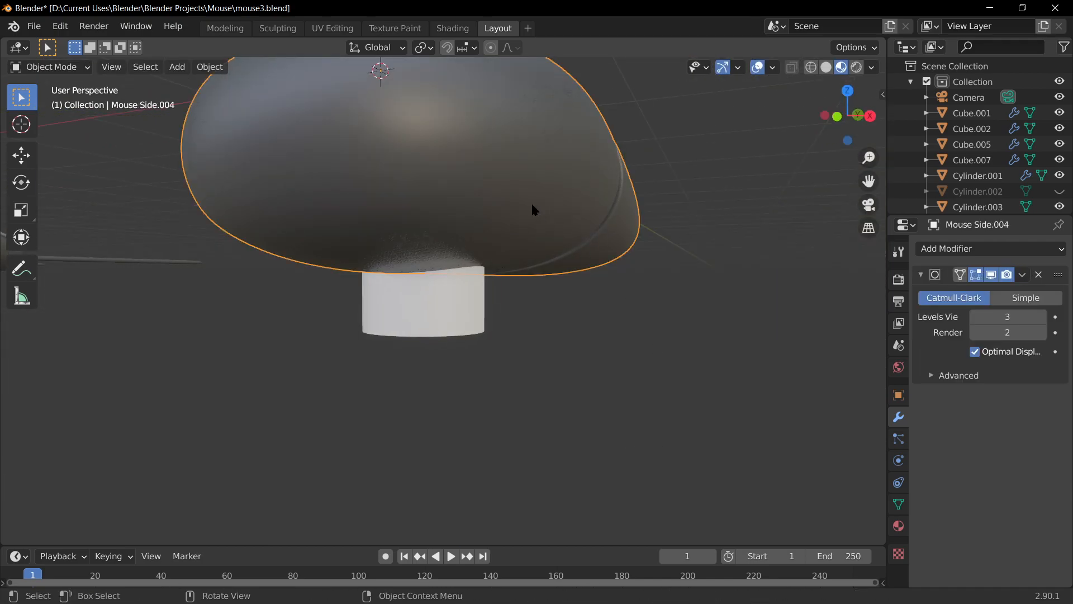
left_click(956, 248)
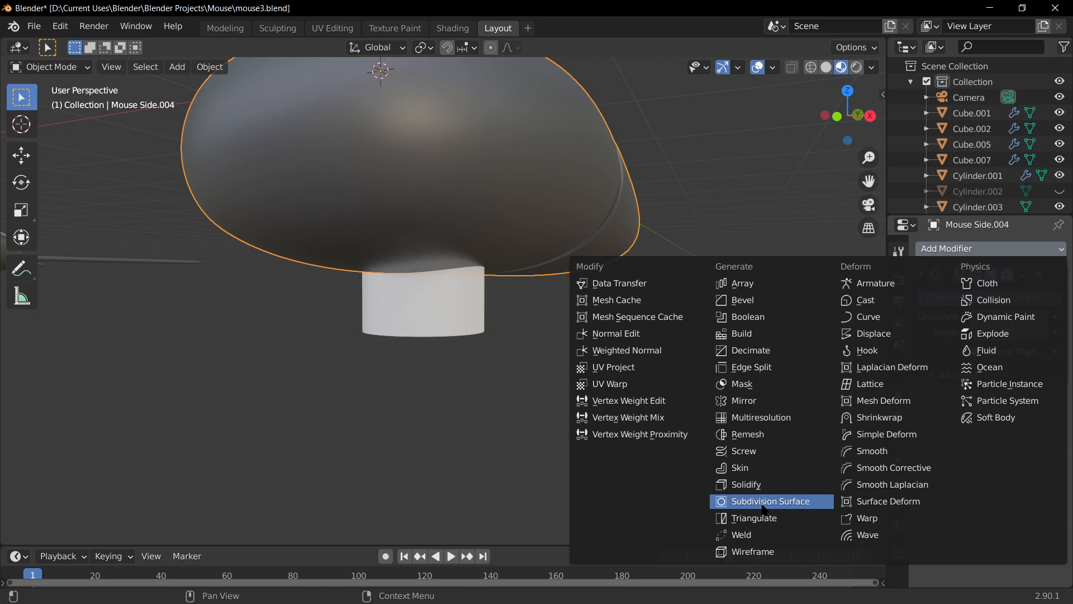
left_click(763, 317)
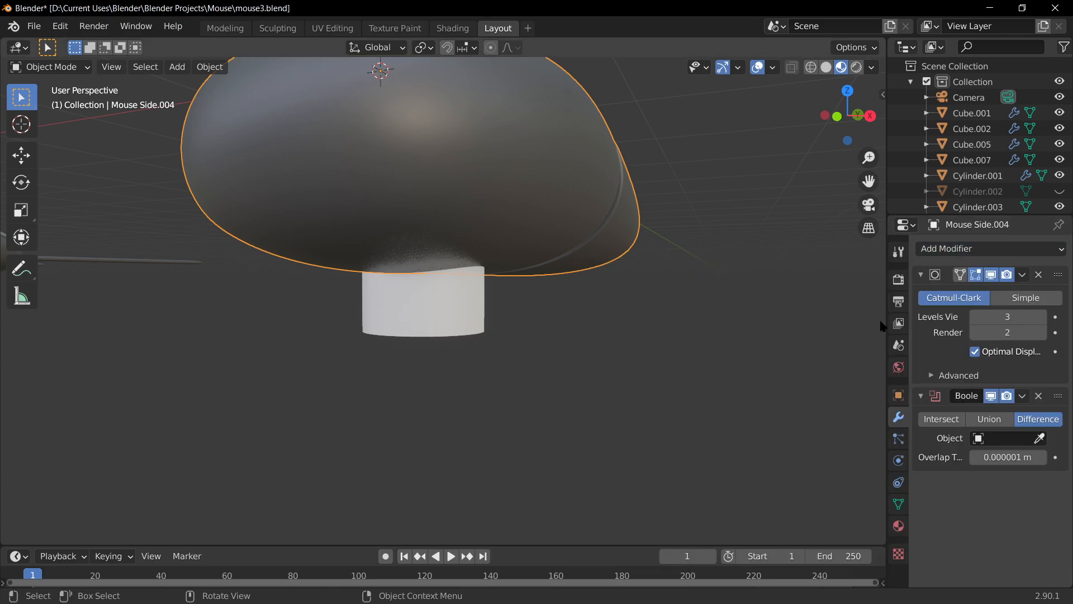
left_click(474, 297)
middle_click_drag(494, 365, 436, 284)
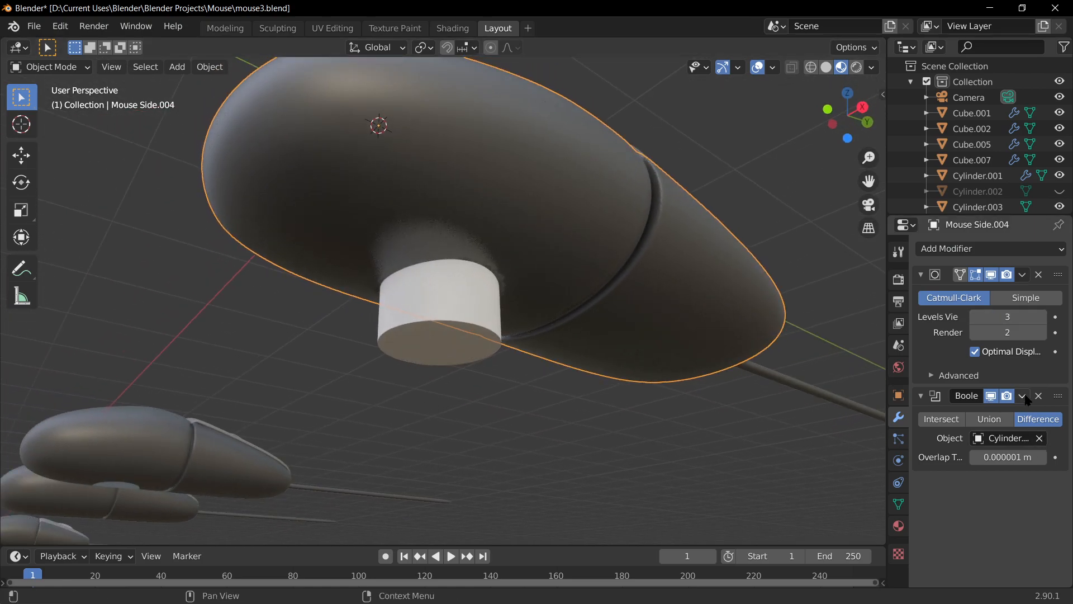
Apply the Boolean modifier on the mouse body and hide the cutting cylinder to expose the underside.
scroll(754, 359, "up", 5)
middle_click_drag(575, 197, 900, 450)
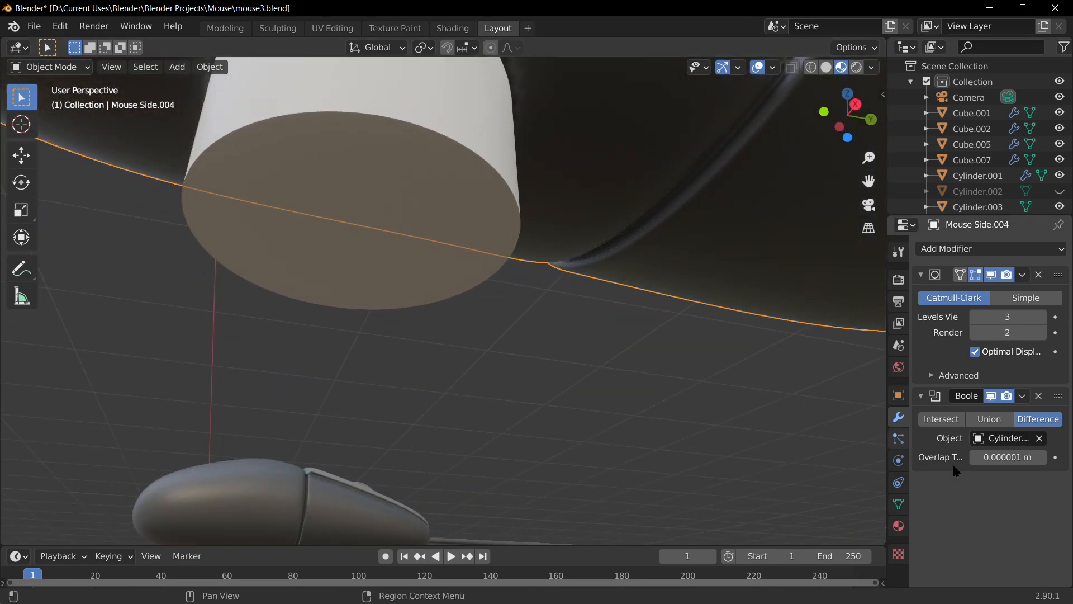
middle_click_drag(641, 259, 711, 232)
middle_click_drag(720, 302, 592, 443)
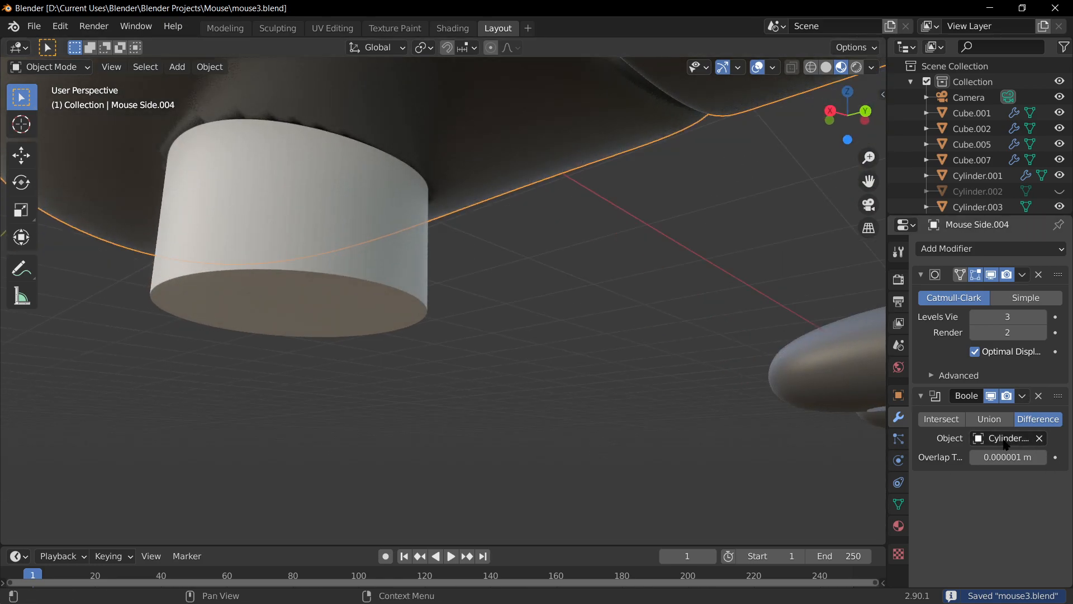
left_click(1023, 396)
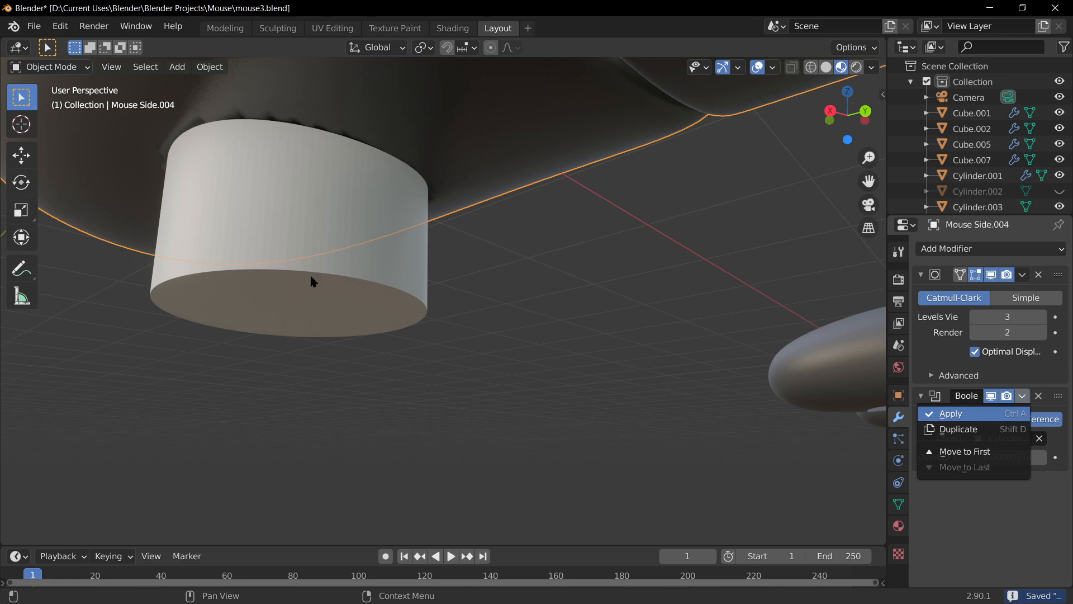
key("Return")
middle_click_drag(476, 329, 573, 267)
left_click(331, 250)
key("h")
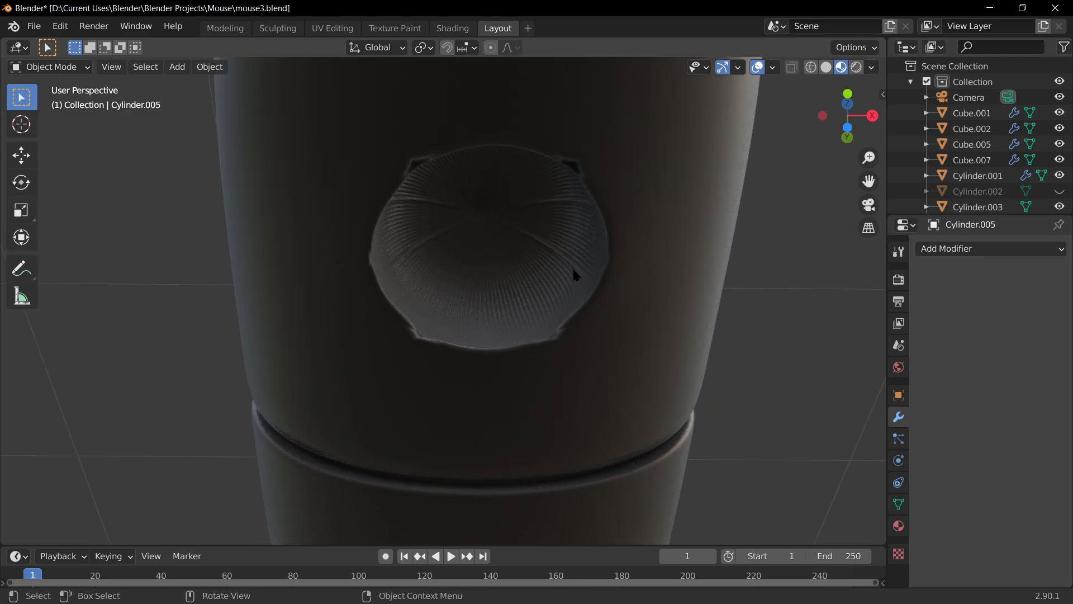
Edit the mouse body and move the round end face of the cut about 0.62 m down along Z, using wireframe for selection.
left_click(488, 278)
key("Tab")
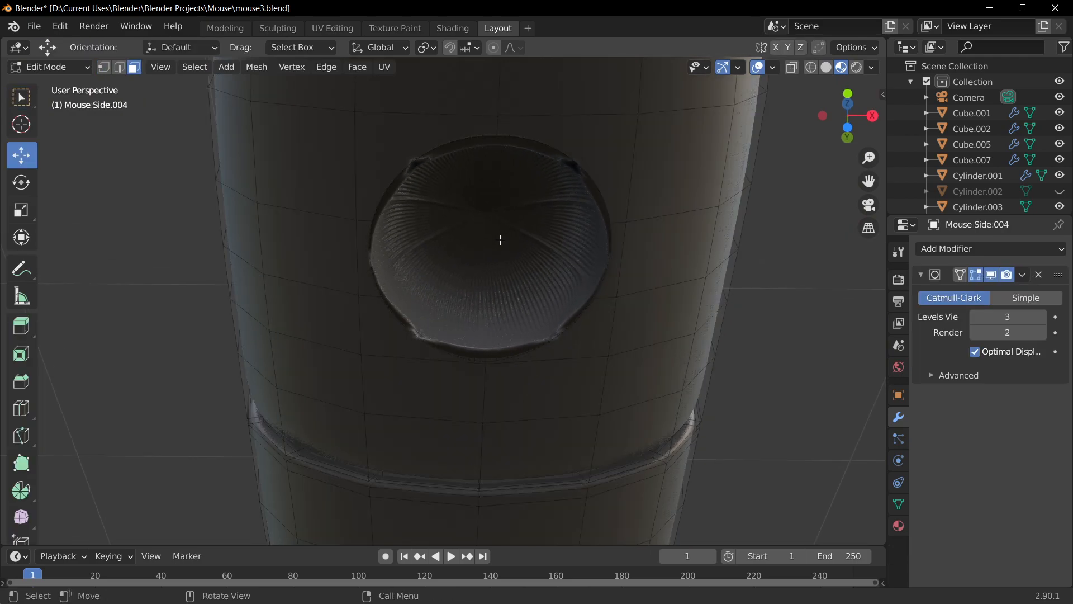
left_click(811, 67)
mouse_move(589, 176)
middle_mouse_down()
mouse_move(626, 391)
mouse_move(609, 334)
mouse_move(617, 285)
mouse_move(531, 258)
mouse_move(616, 290)
middle_mouse_up()
key("g")
key("z")
left_click(623, 388)
left_click(840, 70)
Try deleting only the round end face of the cylindrical cut, and restore it.
scroll(659, 224, "up", 3)
key("x")
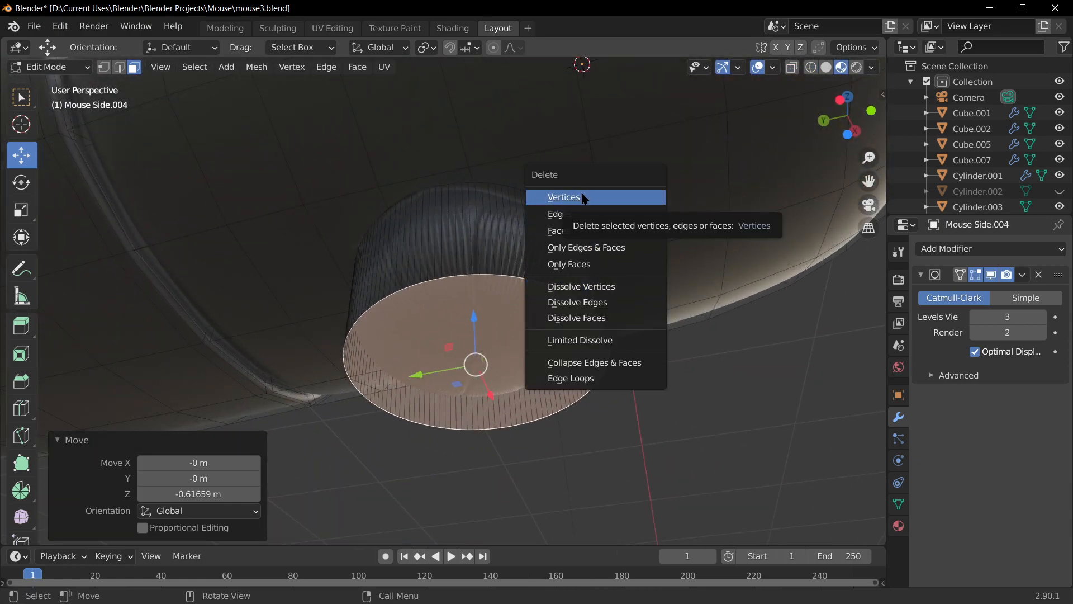
left_click(571, 230)
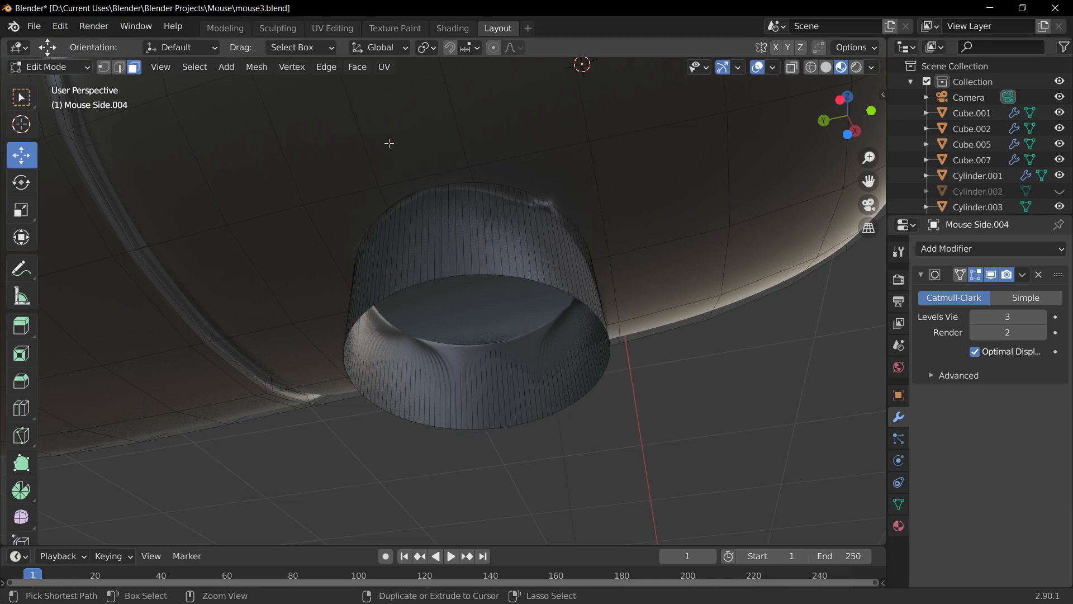
key("f")
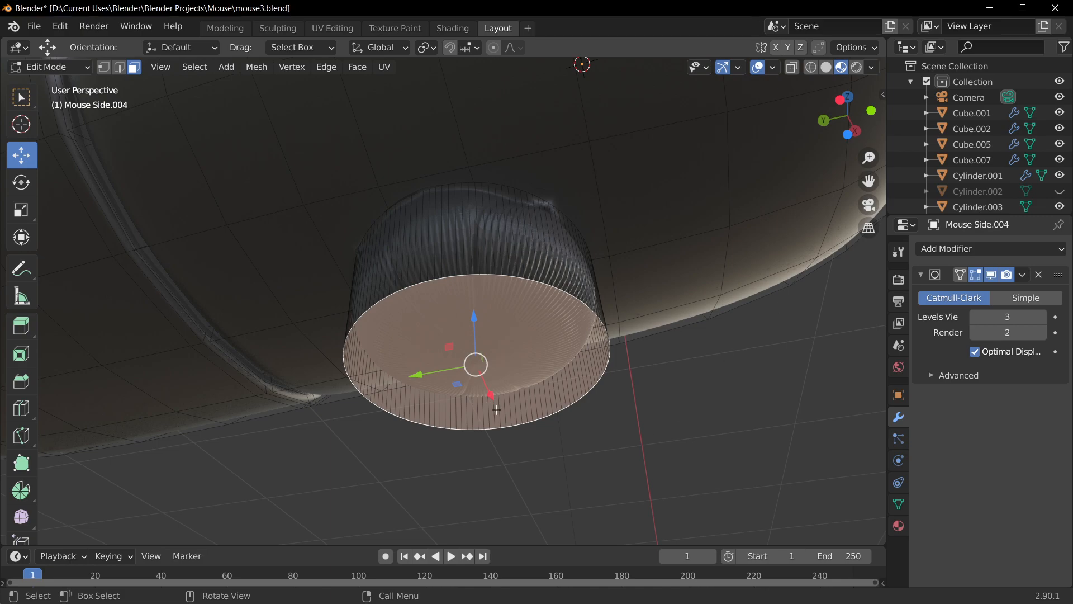
Delete the vertices of the round end face to leave an open circular hole in the mouse underside.
middle_click_drag(491, 406, 487, 405)
key("x")
left_click(514, 371)
middle_click_drag(507, 369, 490, 300)
key("Tab")
key("Tab")
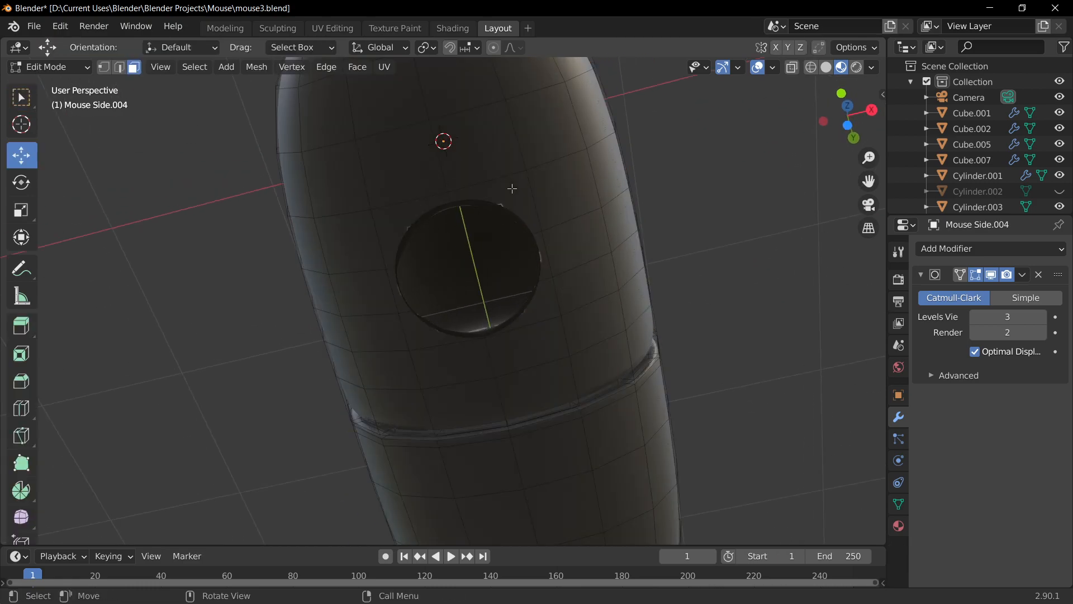
key("Tab")
key("Tab")
Examine the rim of the circular opening and the mouse interior from several angles in Edit Mode and Object Mode.
middle_click_drag(541, 242, 347, 391)
scroll(431, 289, "up", 4)
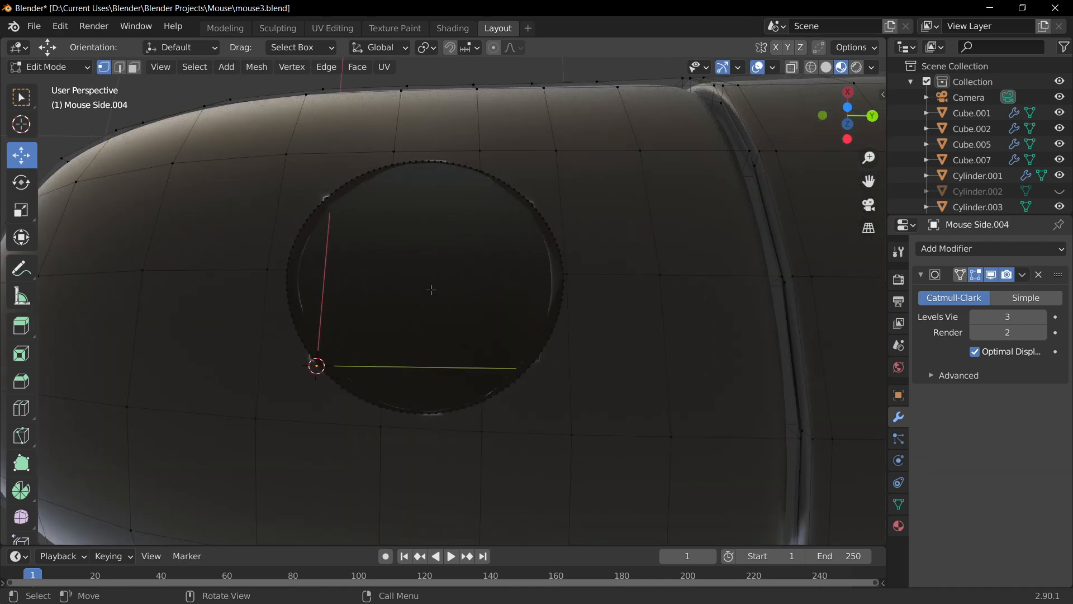
scroll(431, 289, "down", 4)
middle_click_drag(406, 188, 412, 346)
scroll(413, 346, "up", 3)
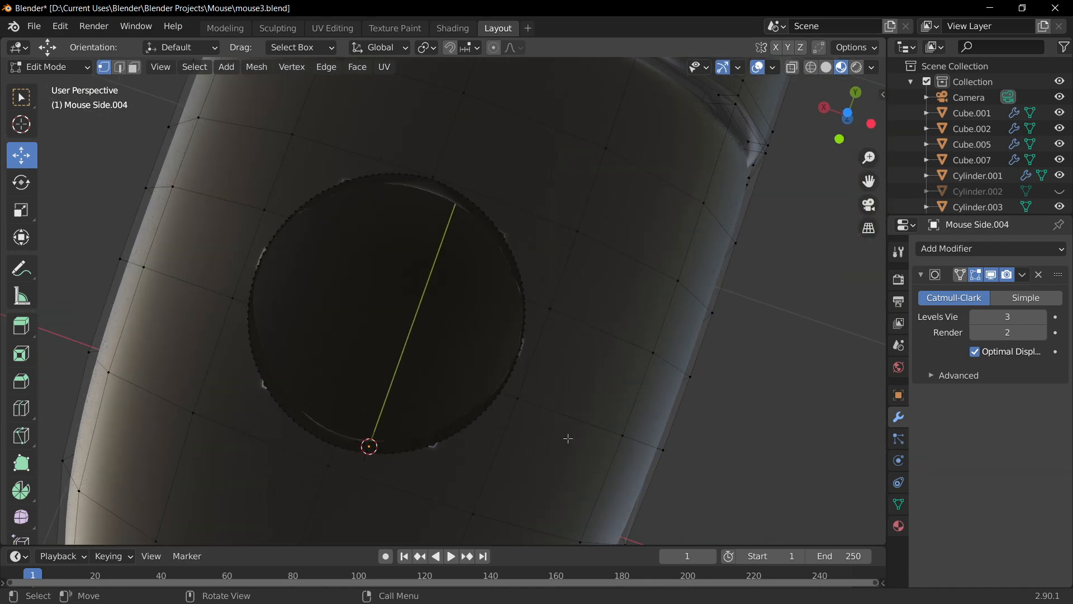
key("Tab")
scroll(486, 333, "down", 3)
middle_click_drag(485, 333, 43, 280)
key("Tab")
scroll(386, 440, "down", 5)
middle_click_drag(510, 352, 471, 407)
scroll(471, 407, "up", 7)
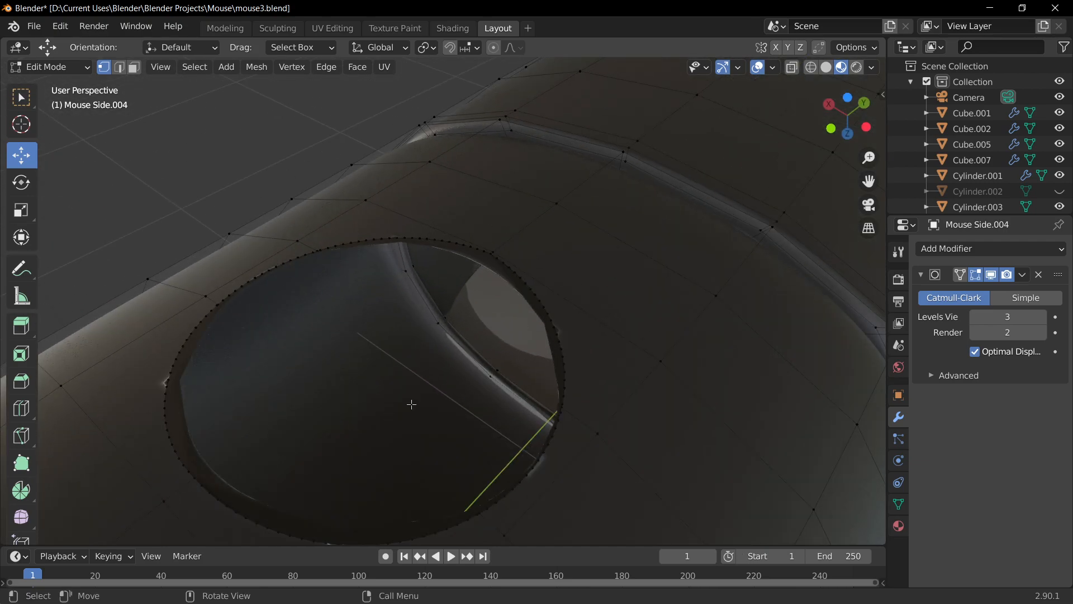
scroll(501, 423, "down", 8)
middle_click_drag(501, 424, 582, 82)
key("Tab")
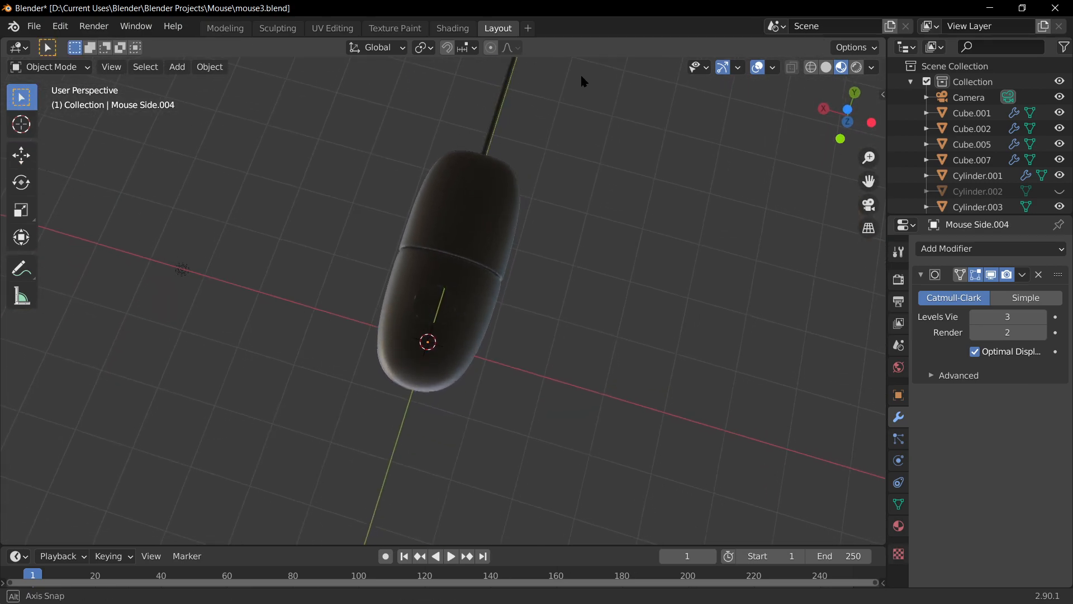
scroll(489, 260, "up", 6)
middle_click_drag(481, 294, 679, 163)
In wireframe, box-select the mouse body's vertices beyond the underside strip with the opening and hide them.
key("Tab")
middle_click_drag(606, 481, 670, 344)
scroll(688, 364, "down", 5)
key("Tab")
key("Tab")
left_click(811, 67)
left_click_drag(699, 452, 118, 276)
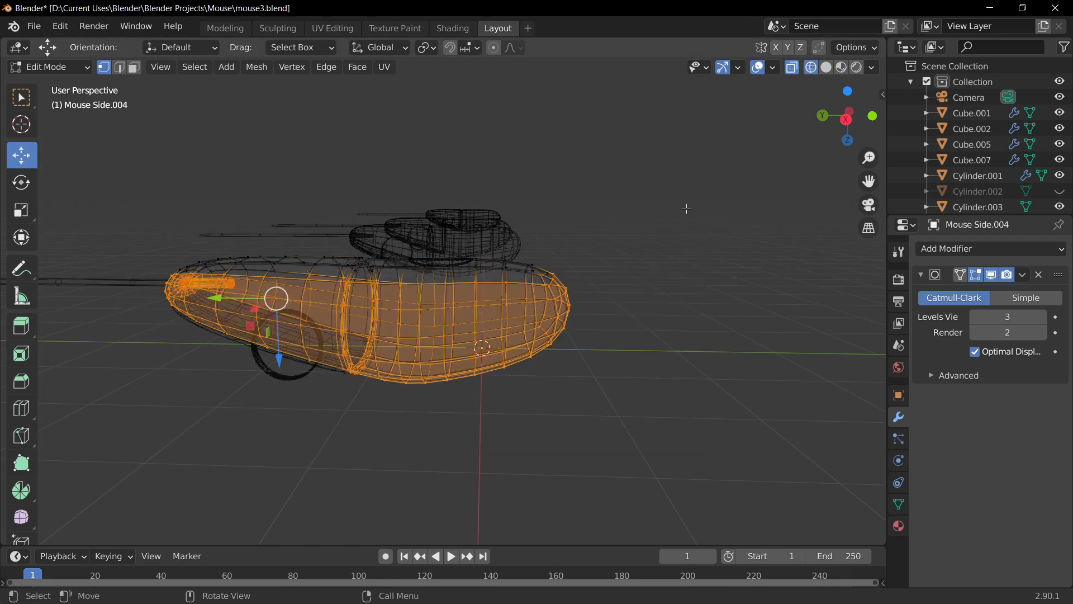
key("h")
middle_click_drag(501, 307, 559, 229)
scroll(482, 332, "up", 4)
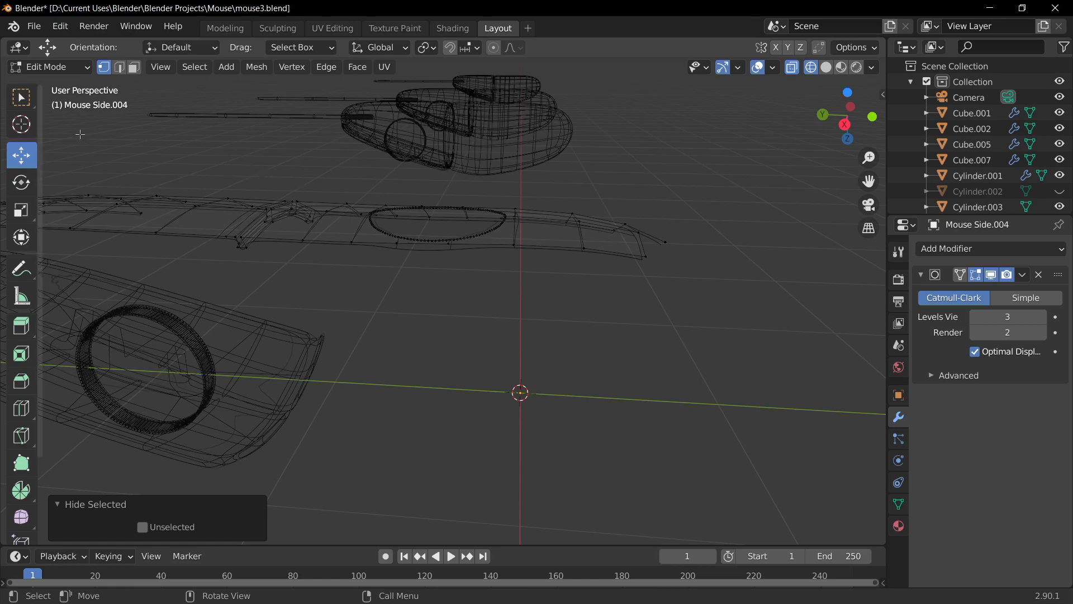
Return to Object Mode and examine the complete body of the mouse at the world origin in wireframe.
left_click(64, 73)
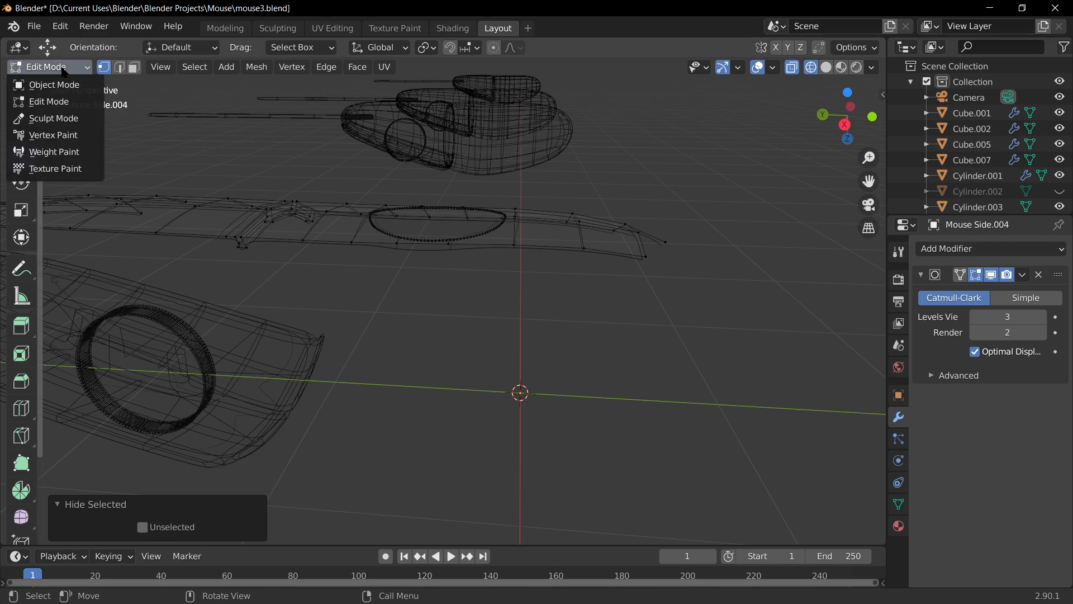
left_click(56, 85)
middle_click_drag(378, 355, 561, 296)
scroll(528, 373, "up", 3)
scroll(529, 373, "down", 2)
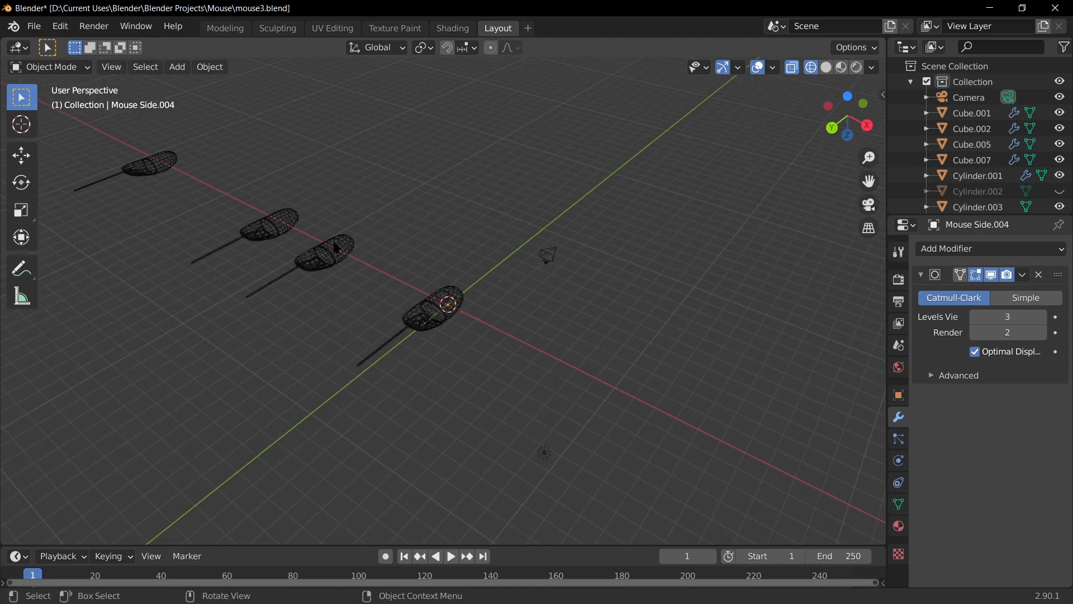
left_click(442, 323)
left_click(448, 327)
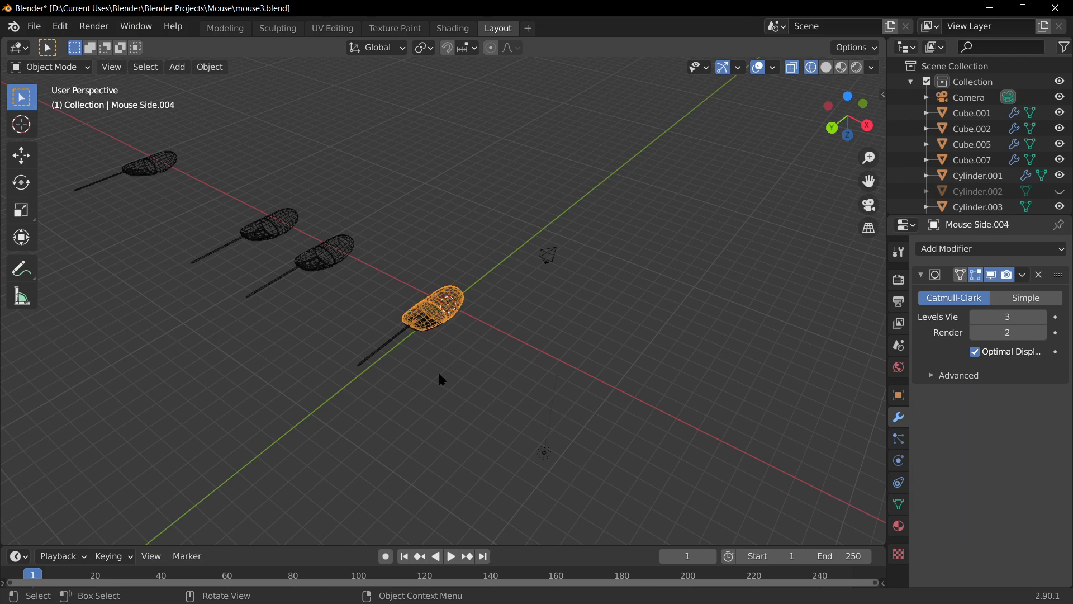
scroll(435, 360, "up", 2)
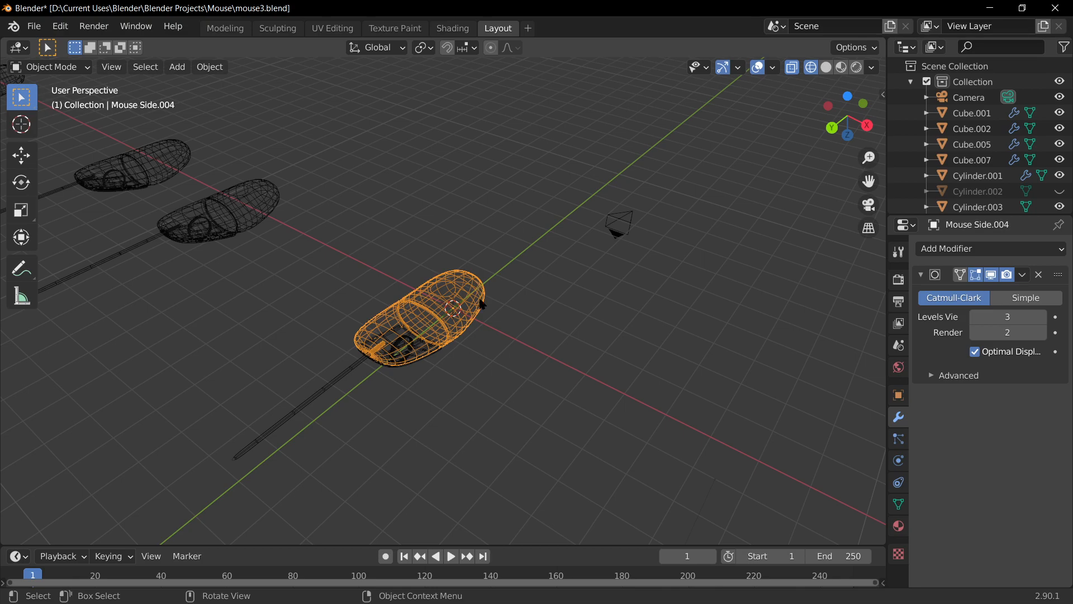
scroll(490, 390, "up", 2)
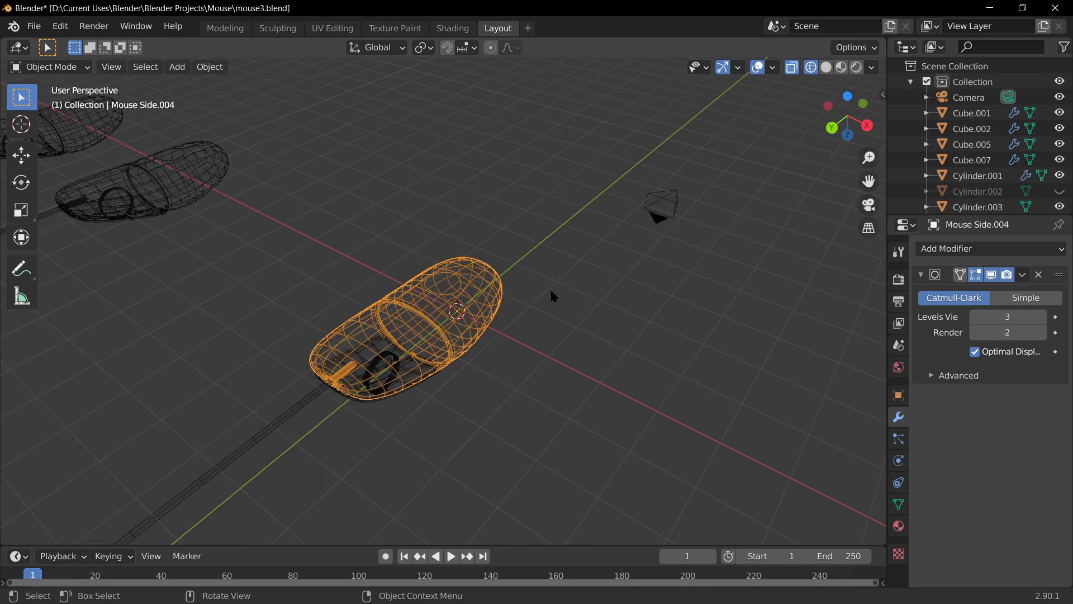
scroll(539, 287, "up", 2)
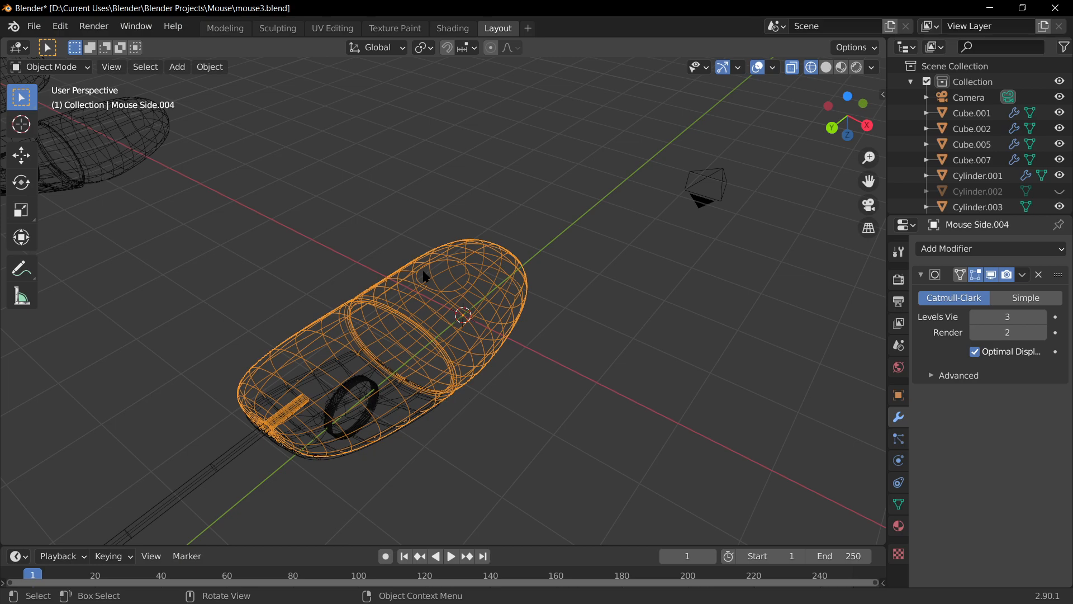
Compare the partly hidden mesh in Edit Mode with the full mouse body in Object Mode.
left_click(49, 67)
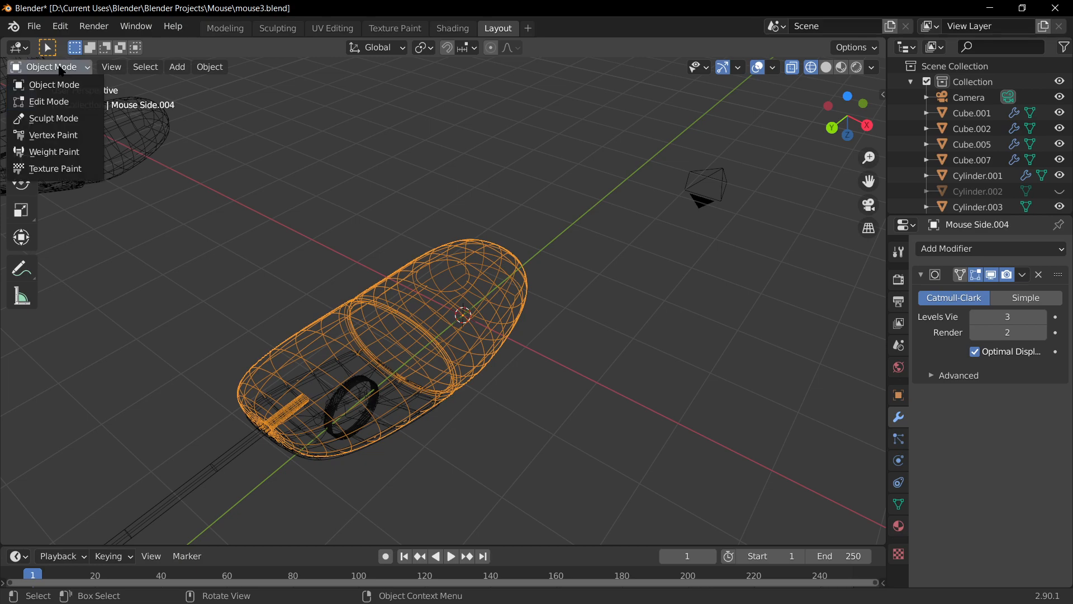
left_click(50, 101)
middle_click_drag(479, 355, 325, 240)
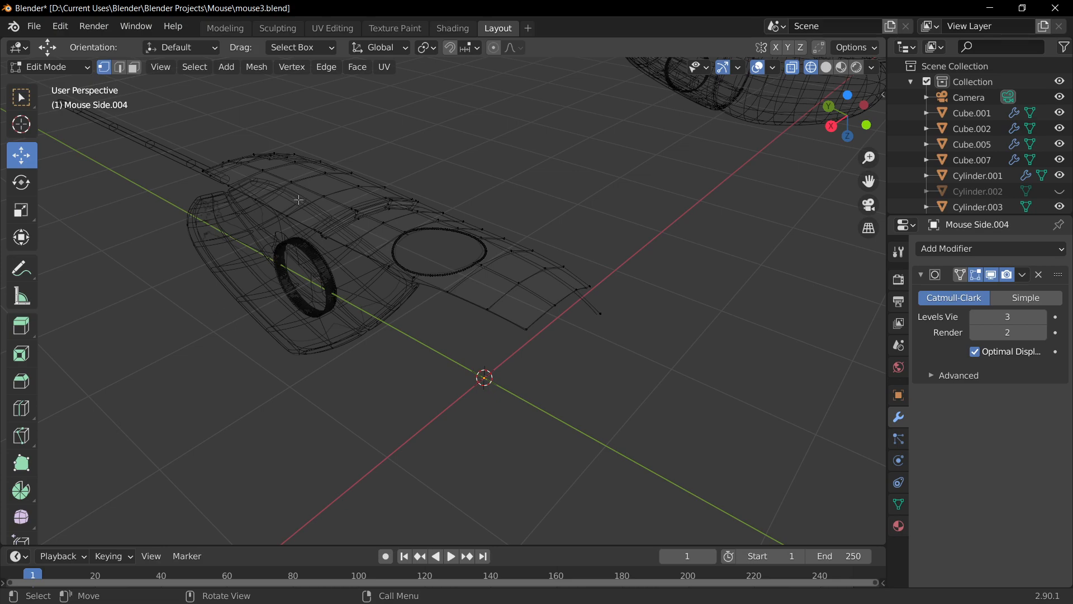
middle_click_drag(278, 104, 379, 301)
key("Tab")
middle_click_drag(575, 342, 657, 310)
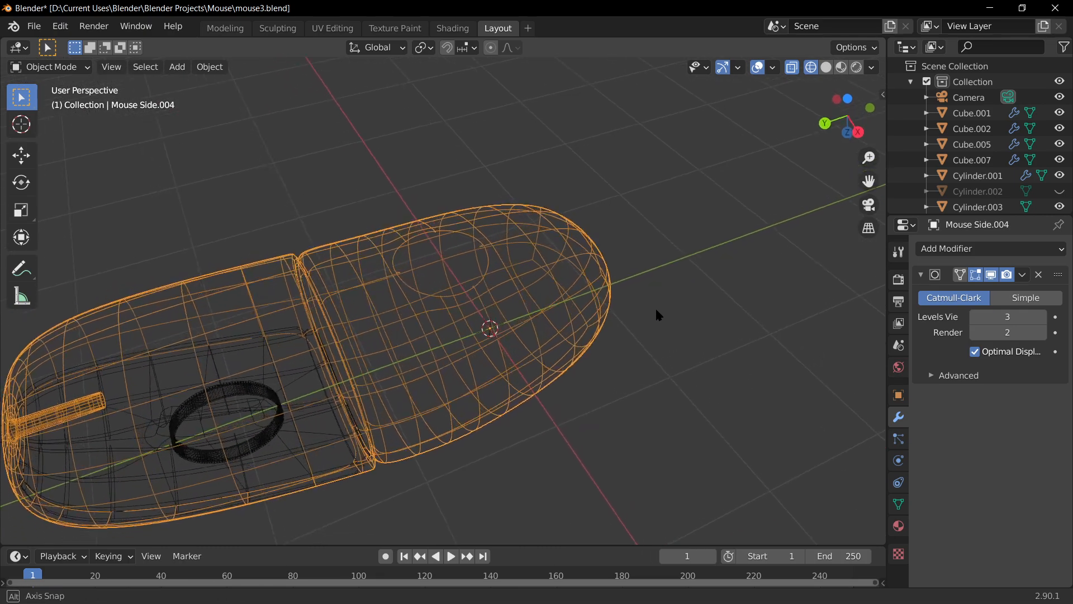
middle_click_drag(743, 289, 659, 290)
key("Tab")
key("Tab")
scroll(658, 290, "up", 2)
scroll(505, 180, "down", 10)
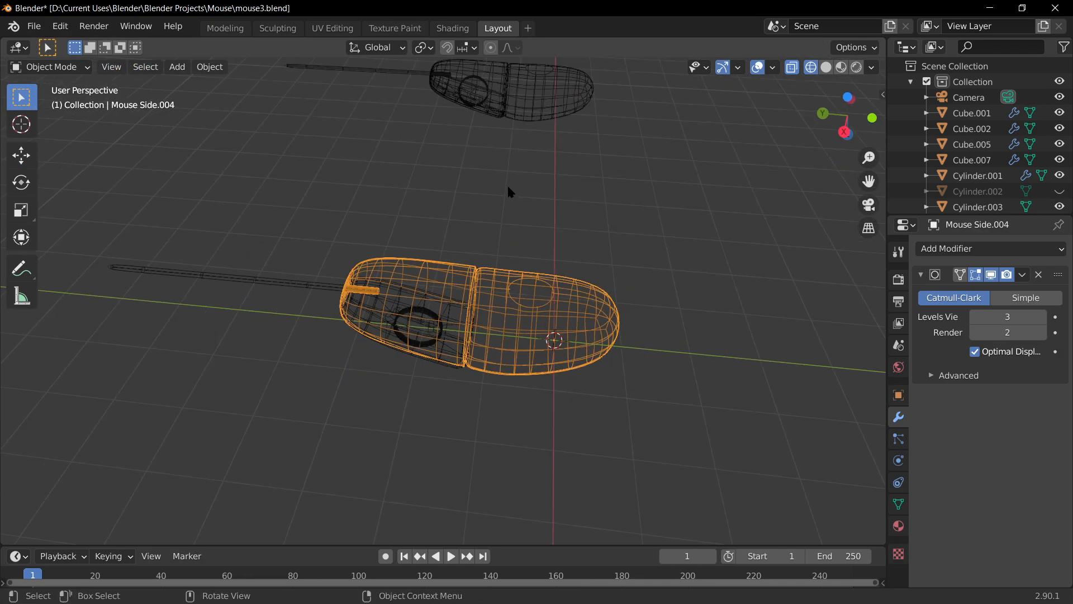
Try hiding the body of the neighbouring mouse copy, and bring it back.
left_click(534, 134)
left_click(492, 179)
key("h")
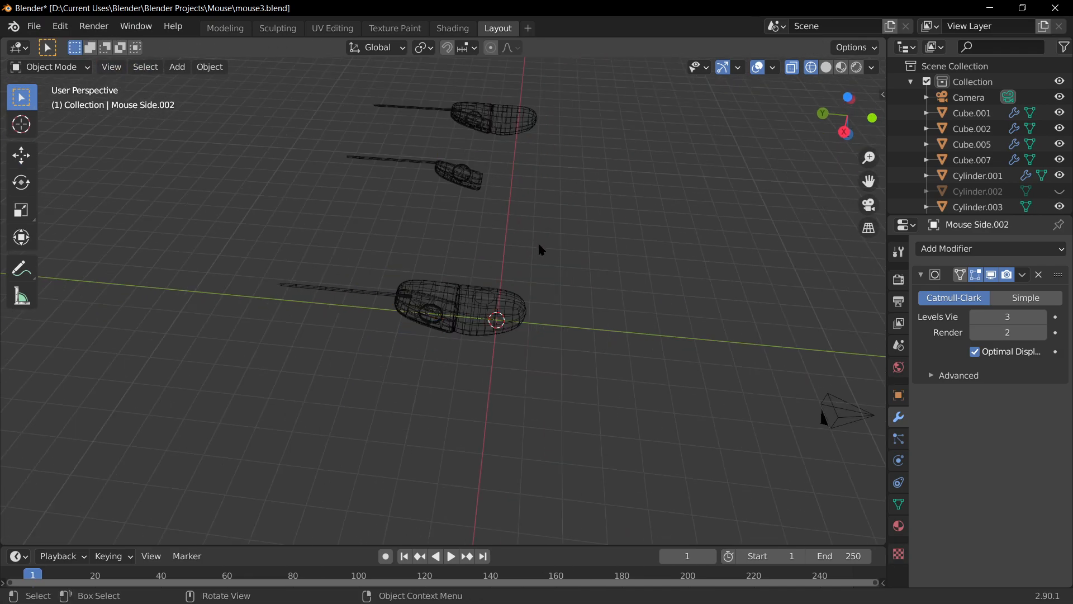
key("alt+h")
scroll(501, 240, "up", 5)
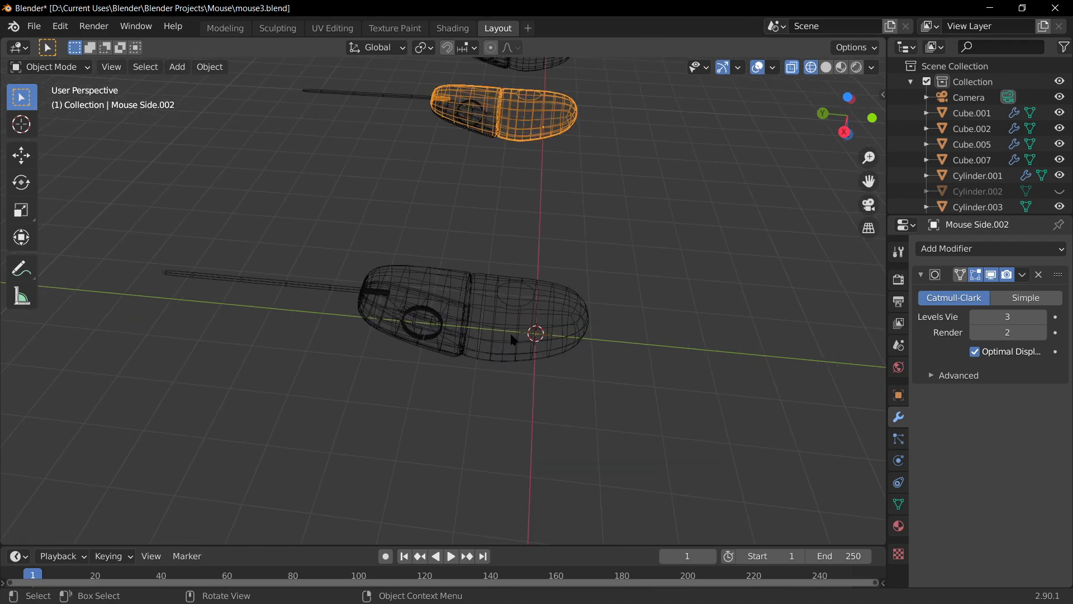
key("Tab")
key("Tab")
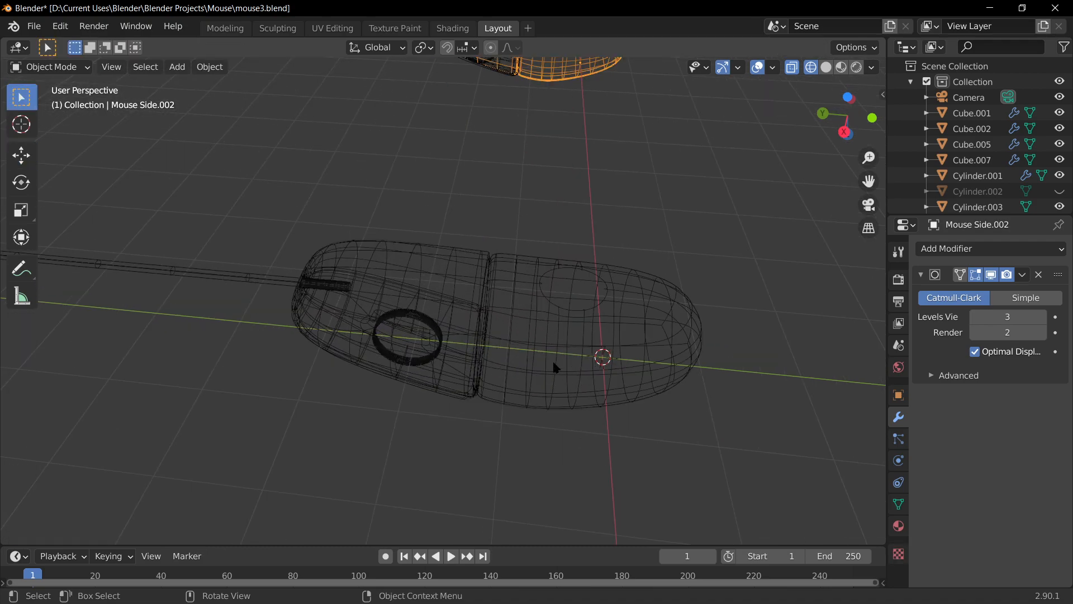
Reopen the mouse body at the origin for editing, try revealing its hidden vertices, and undo the reveal.
left_click(545, 392)
key("Tab")
middle_click_drag(647, 419, 621, 367)
middle_click_drag(621, 367, 515, 311, "shift")
scroll(516, 311, "up", 2)
middle_click_drag(506, 263, 431, 227)
key("alt+h")
key("ctrl+z")
From the top orthographic view, box-select the cable-side vertices in front of the circular opening and hide them.
middle_click_drag(501, 157, 446, 253)
key("KP_7")
scroll(435, 228, "down", 4)
key("b")
left_click_drag(330, 158, 618, 338)
key("x")
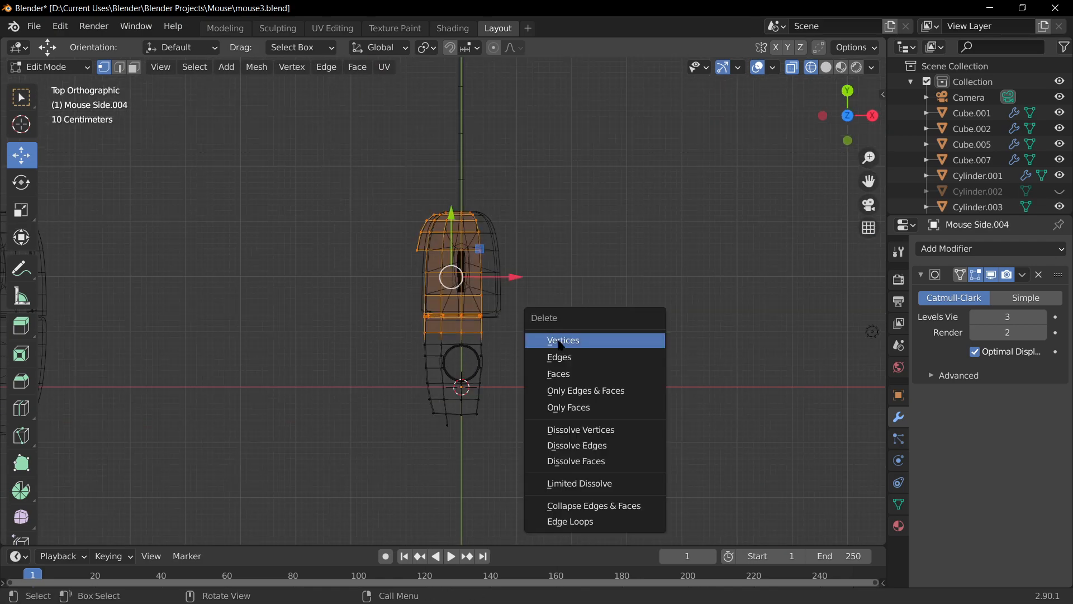
key("h")
mouse_move(264, 208)
middle_mouse_down()
mouse_move(527, 329)
mouse_move(525, 350)
mouse_move(458, 278)
mouse_move(560, 176)
mouse_move(520, 187)
mouse_move(553, 275)
mouse_move(526, 227)
mouse_move(431, 307)
middle_mouse_up()
key("KP_7")
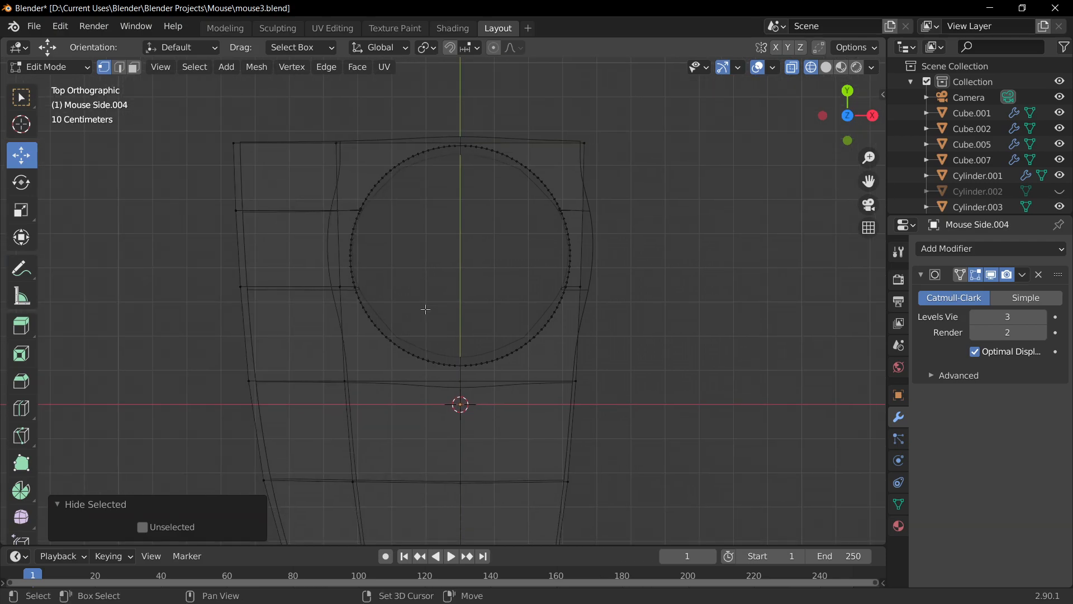
scroll(427, 327, "up", 4)
key("c")
key("Escape")
mouse_move(438, 259)
middle_mouse_down()
mouse_move(556, 246)
mouse_move(621, 179)
mouse_move(523, 379)
mouse_move(441, 309)
mouse_move(392, 338)
mouse_move(354, 266)
mouse_move(371, 296)
mouse_move(427, 331)
mouse_move(570, 273)
middle_mouse_up()
key("c")
key("Escape")
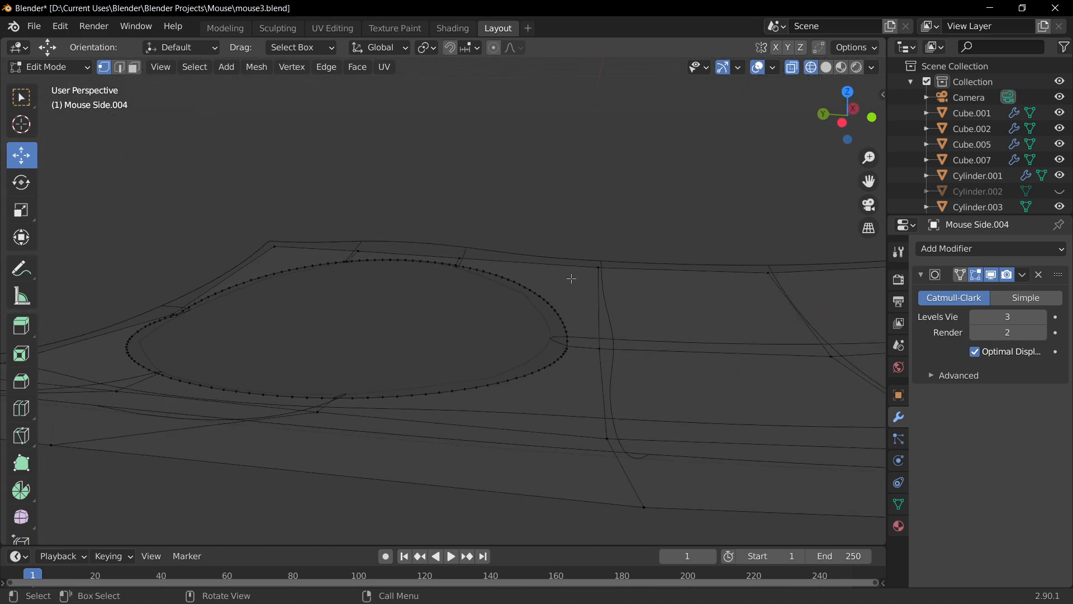
key("g")
key("Escape")
mouse_move(581, 341)
middle_mouse_down()
mouse_move(763, 135)
mouse_move(652, 161)
mouse_move(813, 98)
middle_mouse_up()
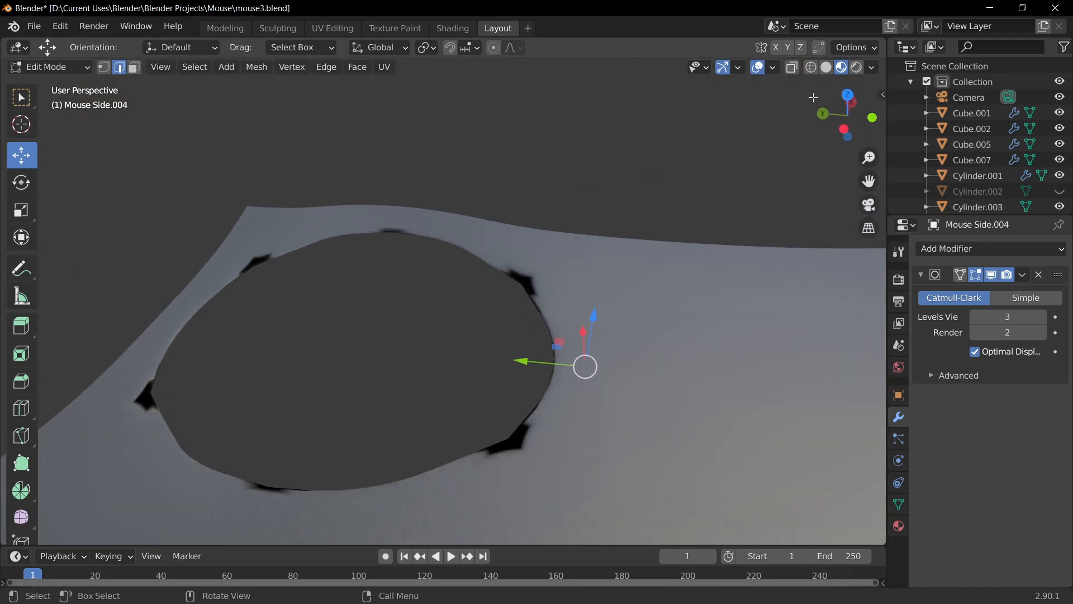
In wireframe shading, circle-select the vertices along the far arc of the circular opening's rim.
left_click(811, 67)
scroll(471, 330, "down", 3)
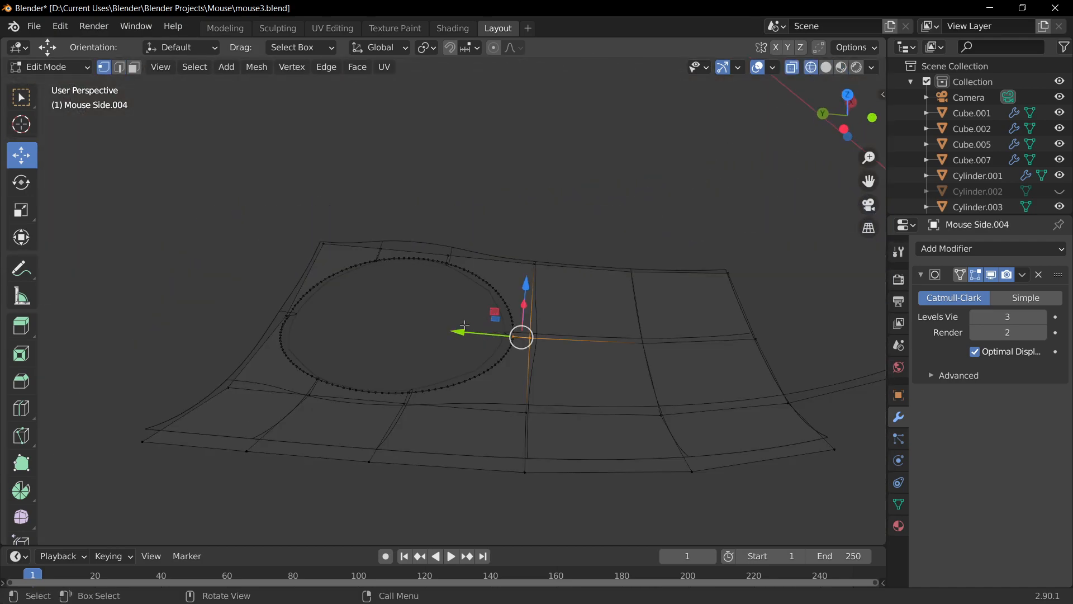
middle_click_drag(464, 325, 353, 384)
mouse_move(391, 338)
middle_mouse_down()
mouse_move(419, 362)
mouse_move(455, 256)
middle_mouse_up()
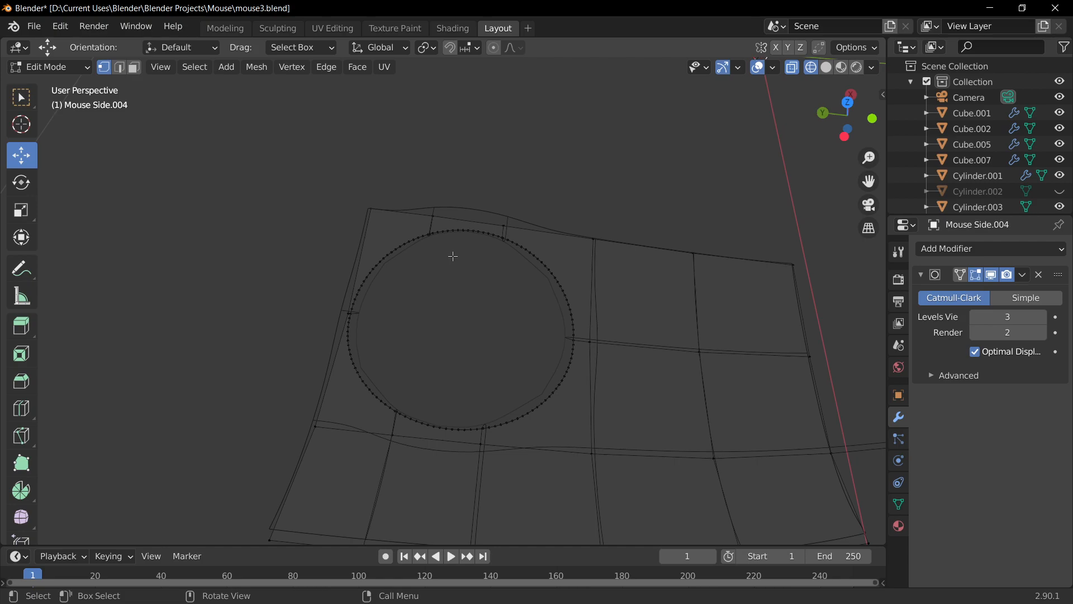
key("c")
mouse_move(391, 268)
left_mouse_down()
mouse_move(457, 253)
mouse_move(505, 258)
mouse_move(540, 300)
left_mouse_up()
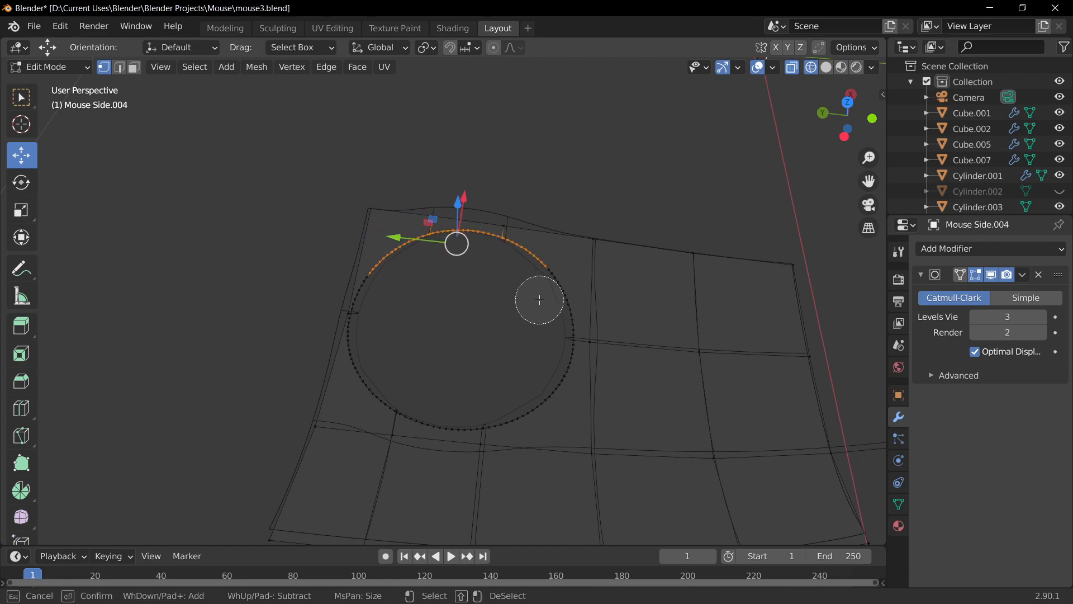
key("Escape")
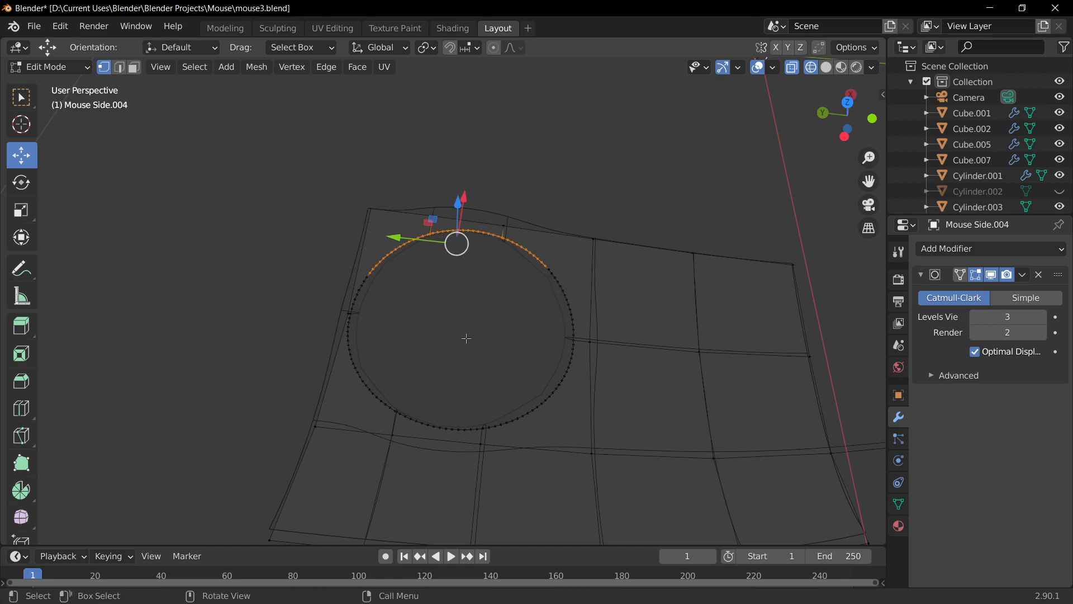
From the top orthographic view, circle-select all rim vertices with a brush sized to the circular opening.
key("KP_7")
key("c")
scroll(403, 327, "down", 4)
scroll(411, 324, "down", 1)
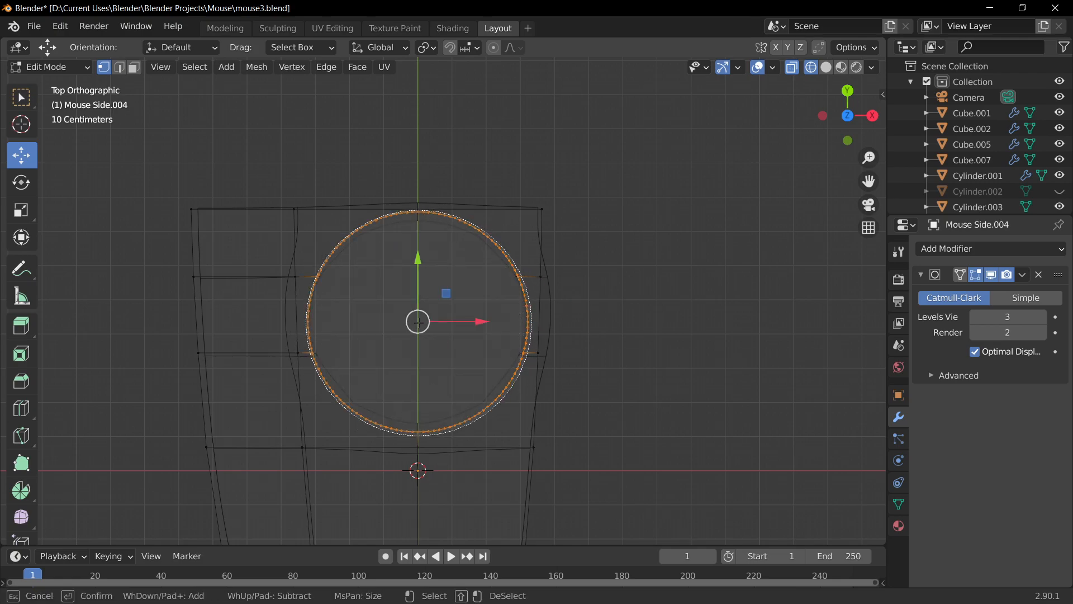
right_click(418, 322)
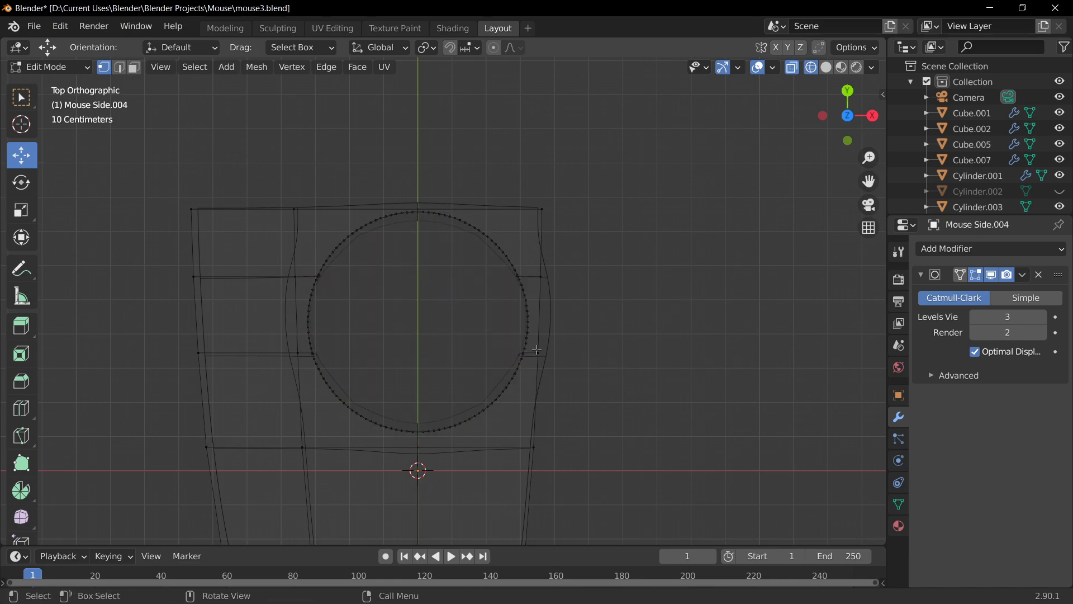
key("c")
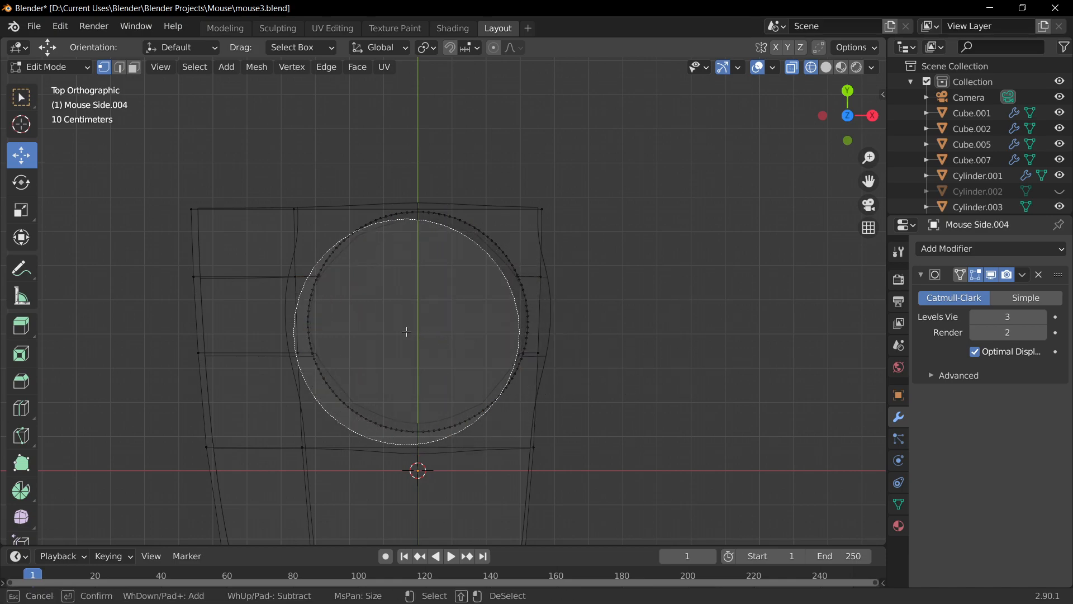
scroll(415, 323, "down", 1)
scroll(416, 323, "up", 2)
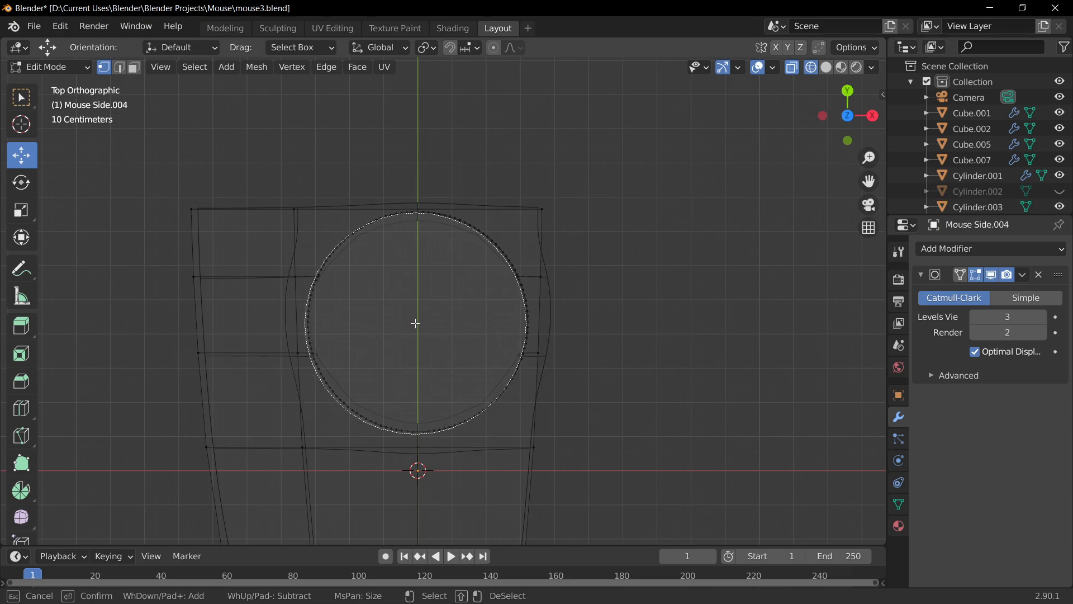
scroll(413, 321, "down", 1)
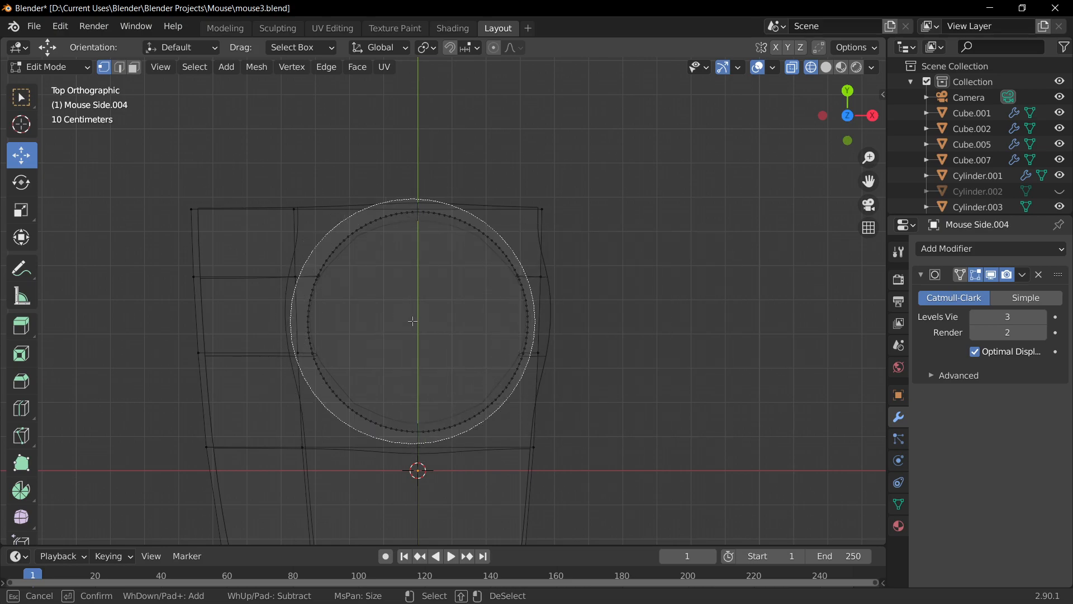
scroll(413, 317, "up", 1)
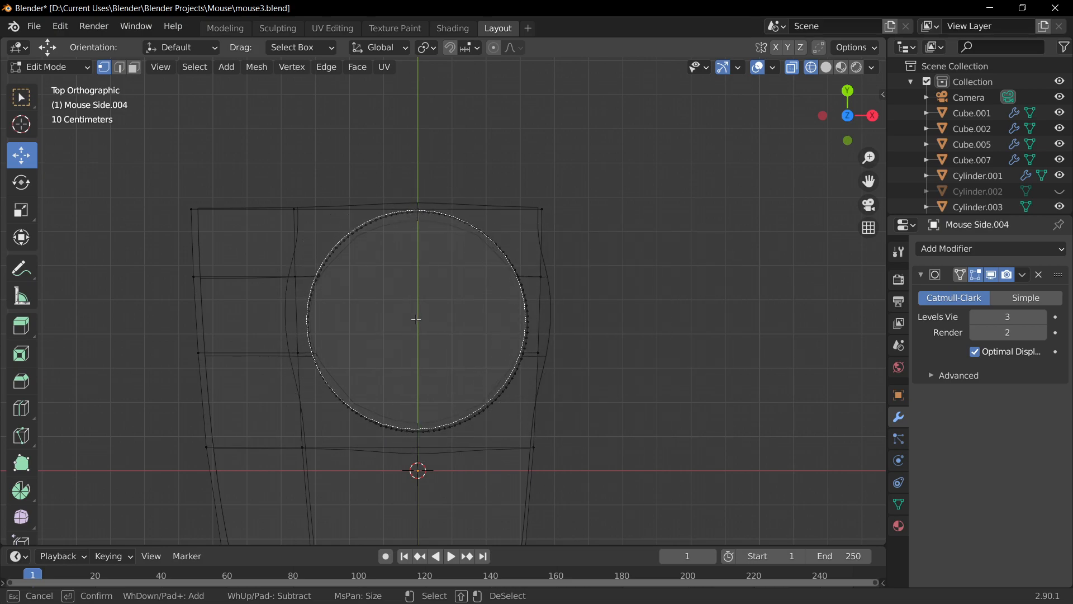
left_click_drag(416, 333, 382, 382)
right_click(584, 364)
Try revealing the mouse body's hidden vertices, switch to Material Preview shading, and undo the reveal.
middle_click_drag(648, 420, 540, 324)
middle_click_drag(676, 381, 631, 298)
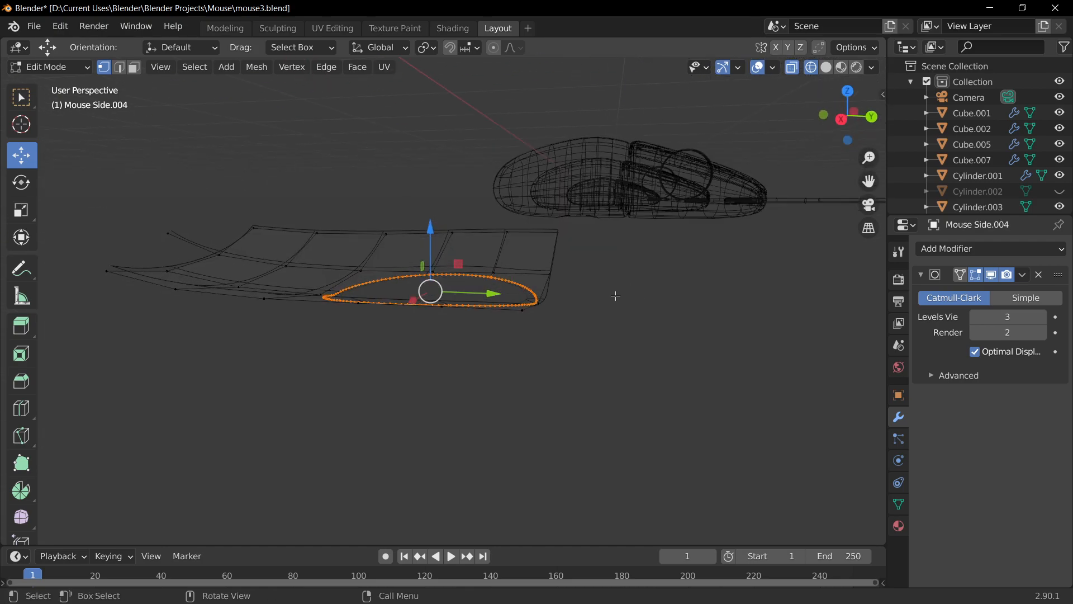
key("alt+h")
middle_click_drag(601, 351, 602, 298)
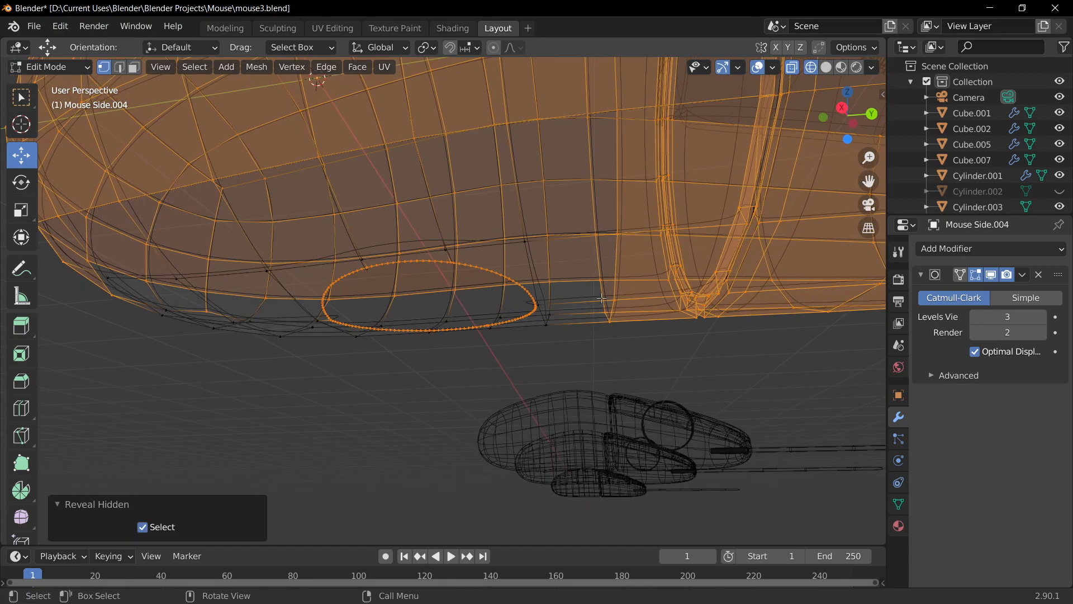
left_click(841, 67)
mouse_move(520, 347)
middle_mouse_down()
mouse_move(514, 313)
mouse_move(511, 324)
mouse_move(561, 354)
middle_mouse_up()
key("ctrl+z")
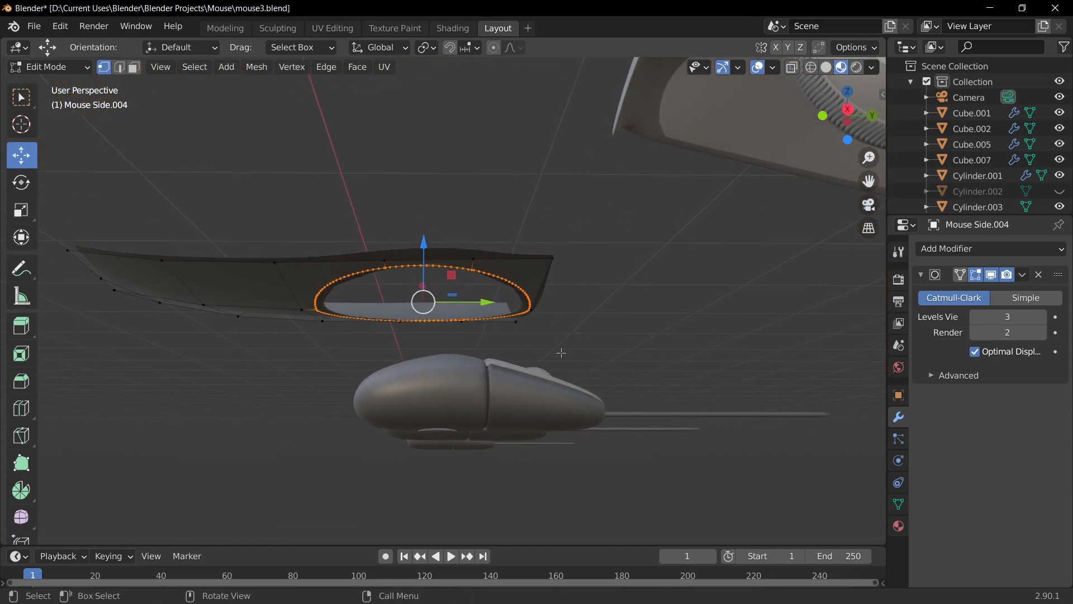
Try extruding the selected rim down along Z, and undo the extrusion.
key("e")
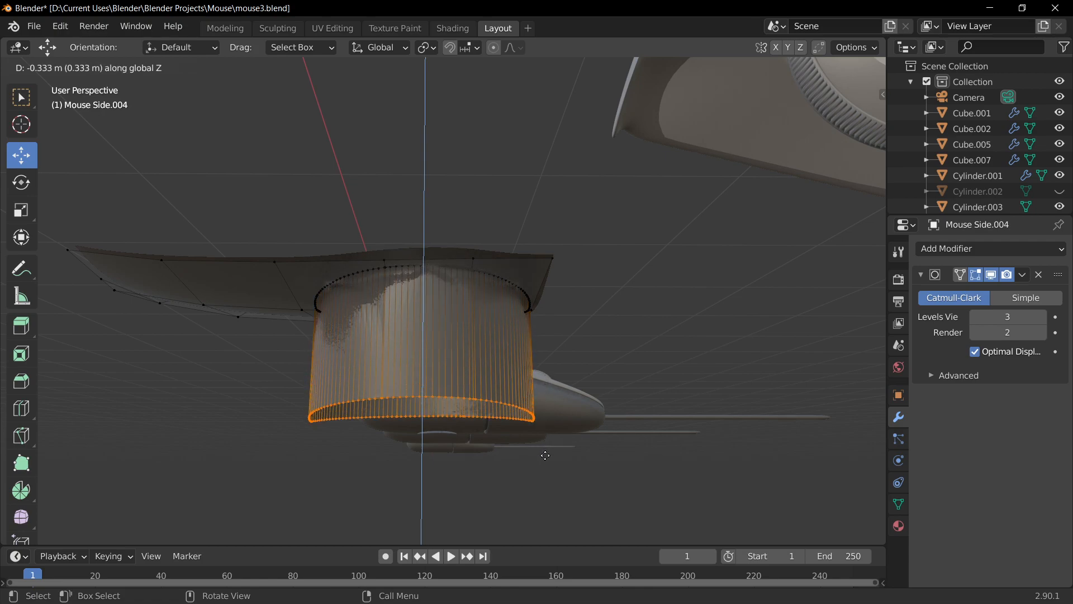
right_click(544, 398)
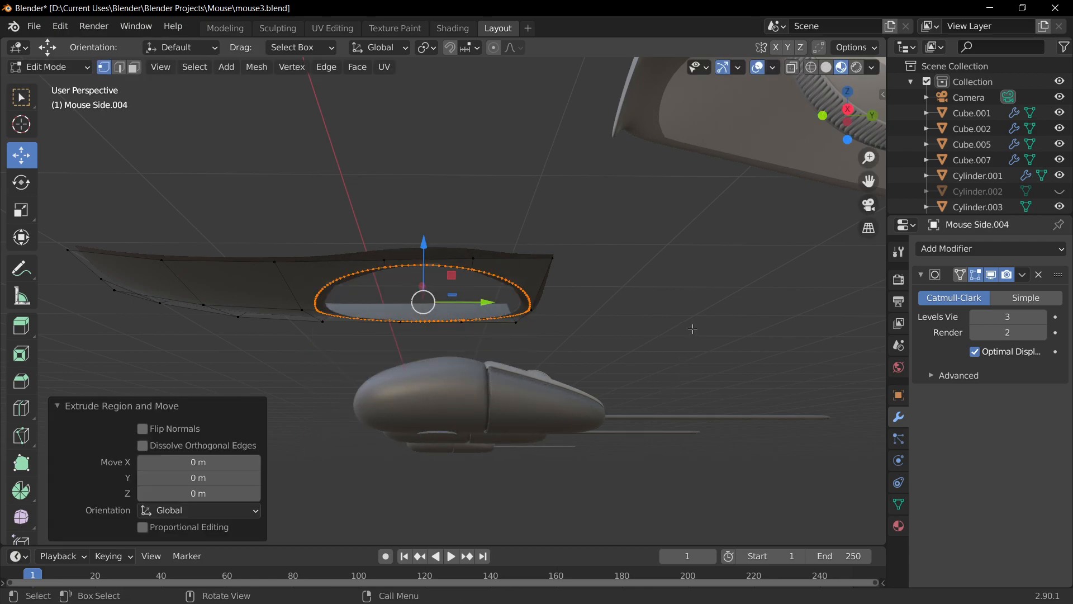
key("ctrl+z")
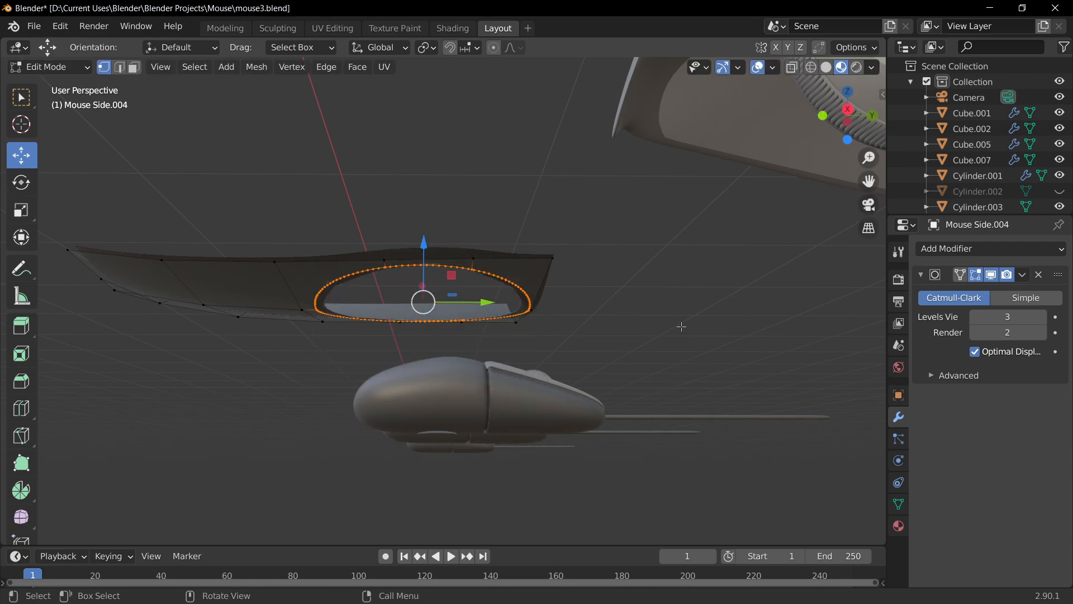
Add a new vertex group for the selected rim vertices and assign them to it.
left_click(897, 504)
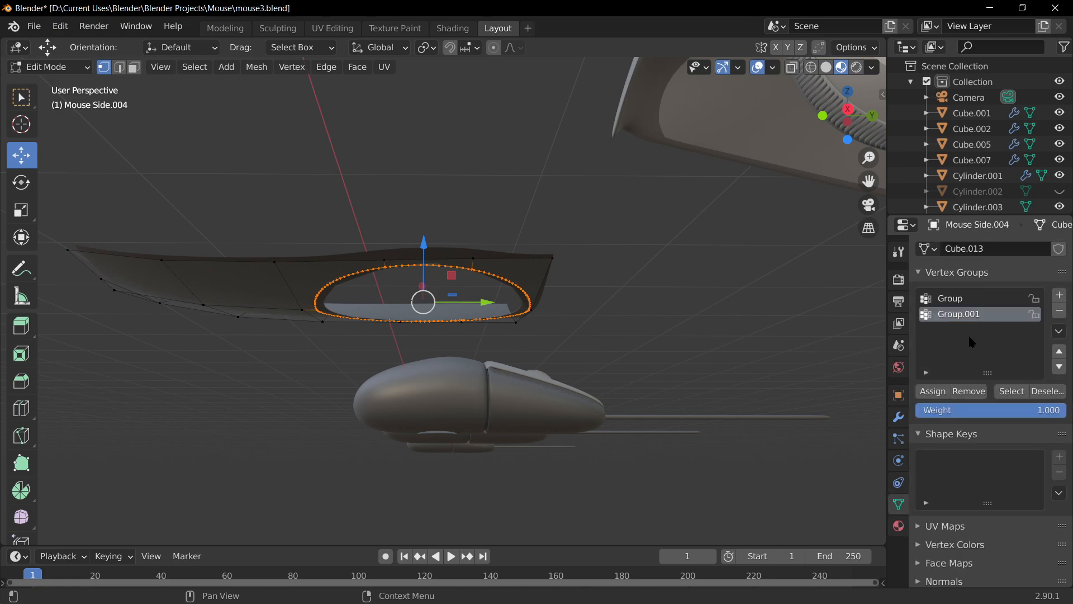
left_click(1059, 296)
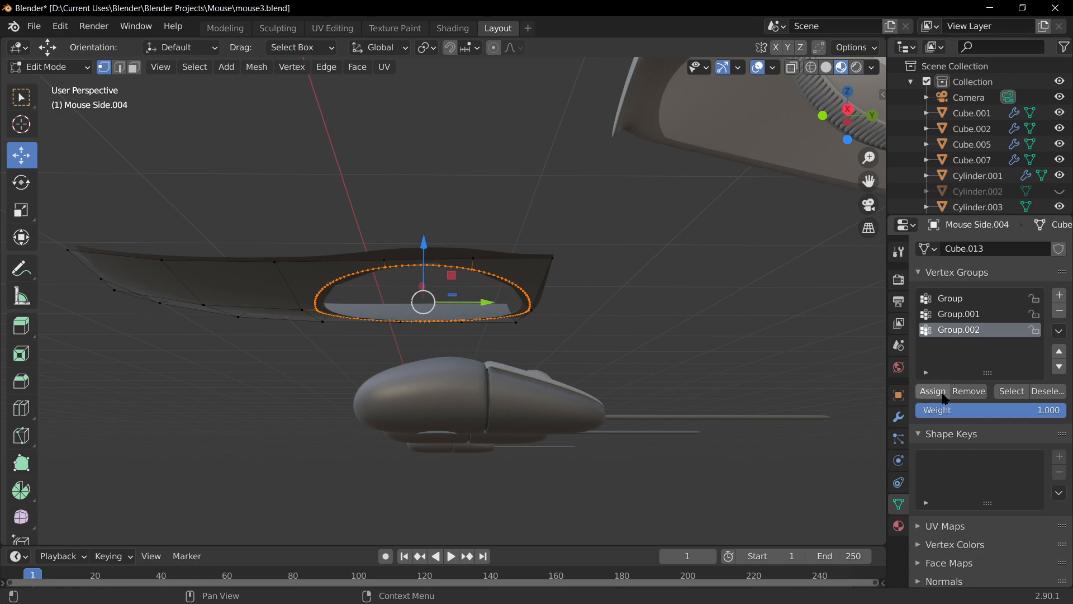
Extrude the opening's rim about 0.28 m downward along the global Z axis.
middle_click_drag(637, 281, 631, 306)
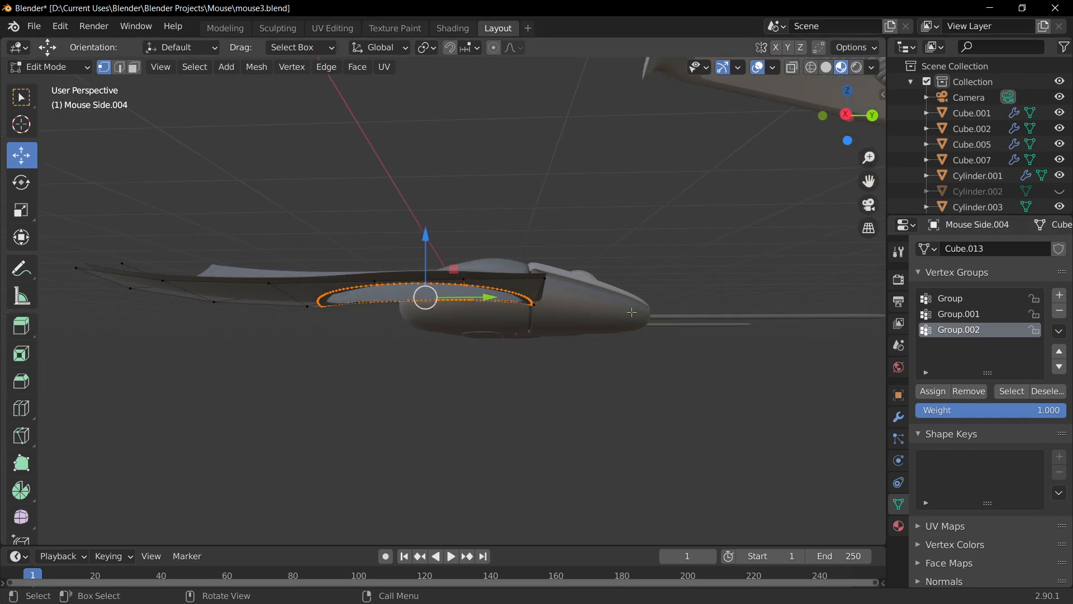
key("g")
key("z")
right_click(629, 390)
key("e")
key("z")
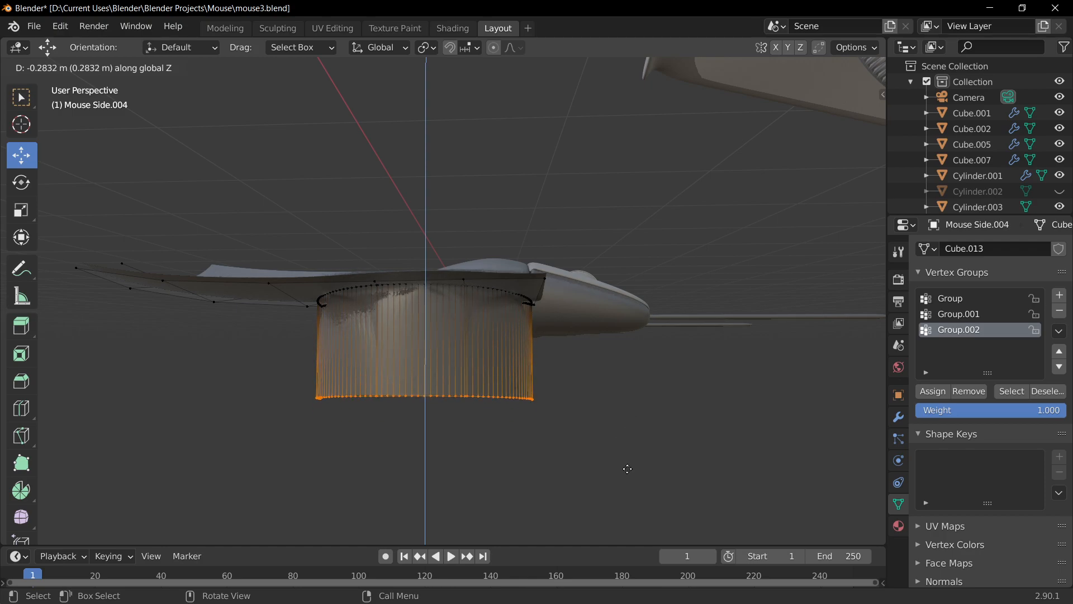
left_click(625, 463)
Move the extruded rim loop upward along Z through the opening, and return to Object Mode.
middle_click_drag(616, 444, 562, 414)
key("Tab")
key("Tab")
key("Tab")
key("Tab")
key("g")
key("z")
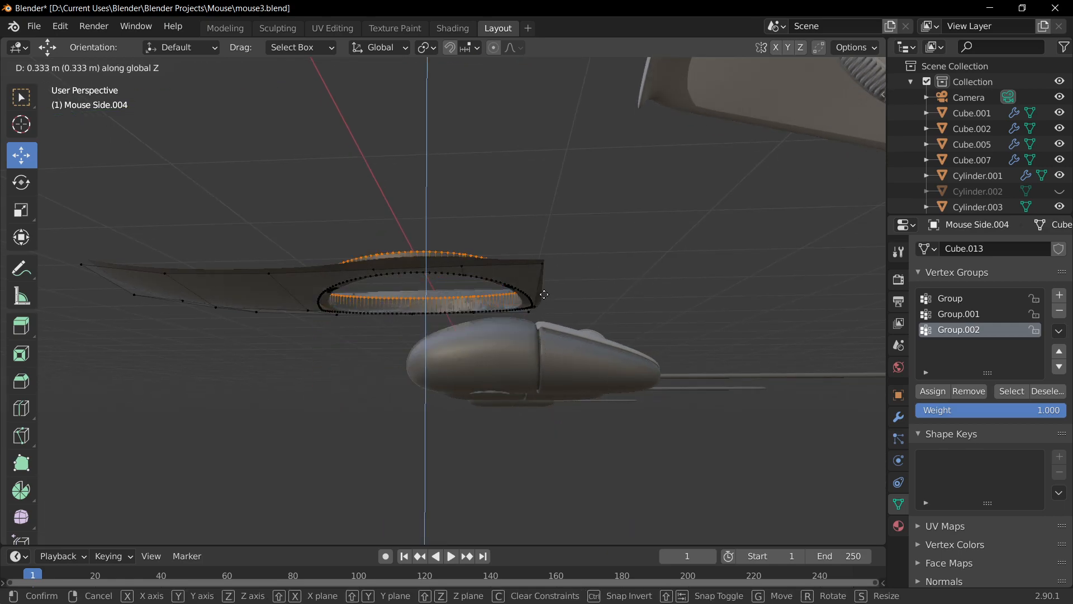
left_click(541, 78)
middle_click_drag(546, 190, 567, 317)
middle_click_drag(559, 355, 578, 321)
key("Tab")
In wireframe shading, box-select all parts of the mouse at the origin and delete them.
middle_click_drag(581, 422, 468, 419)
scroll(442, 288, "up", 4)
scroll(442, 288, "down", 3)
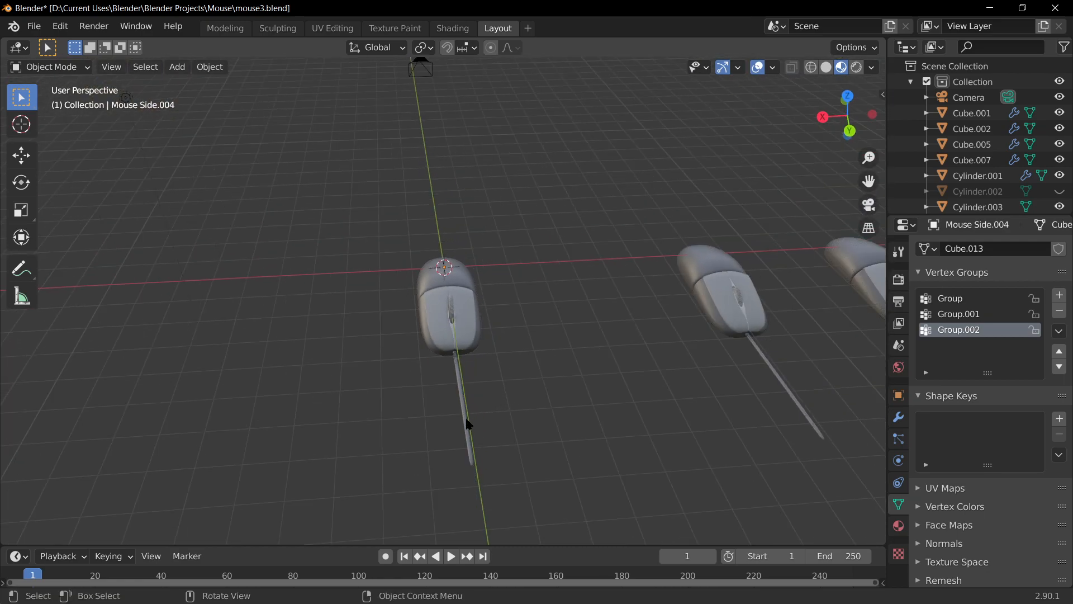
left_click(811, 67)
left_click_drag(362, 215, 502, 487)
key("x")
left_click(504, 423)
In Material Preview shading, box-select every part of the mouse copy nearest the origin.
middle_click_drag(517, 402, 643, 270)
left_click(642, 271)
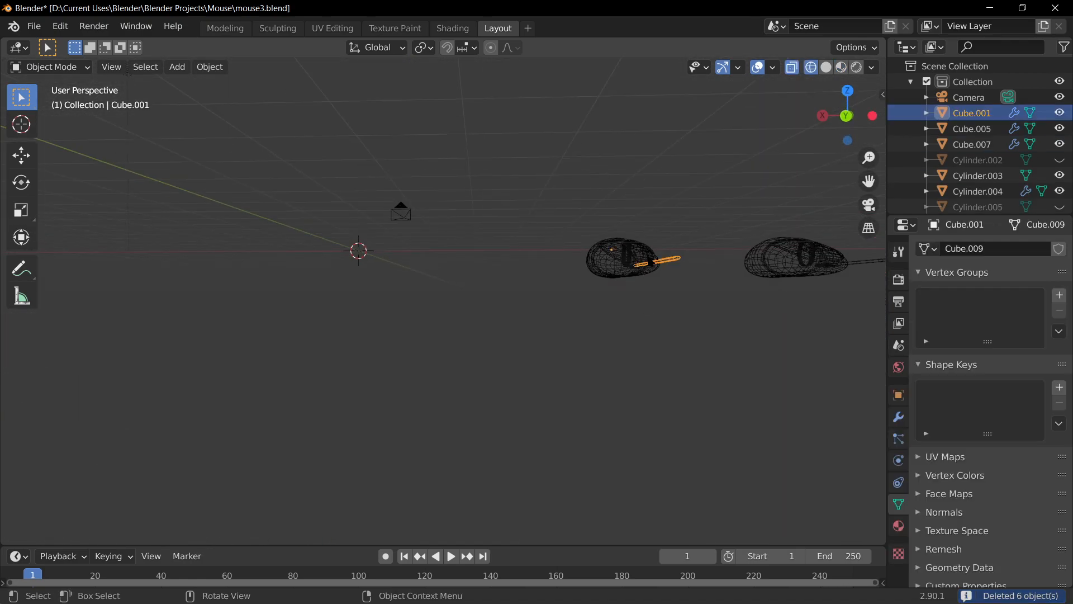
left_click(843, 67)
mouse_move(734, 286)
middle_mouse_down()
mouse_move(629, 162)
mouse_move(690, 336)
mouse_move(618, 211)
middle_mouse_up()
left_click(472, 273)
middle_click_drag(475, 274, 548, 436)
key("b")
left_click_drag(531, 492, 472, 287)
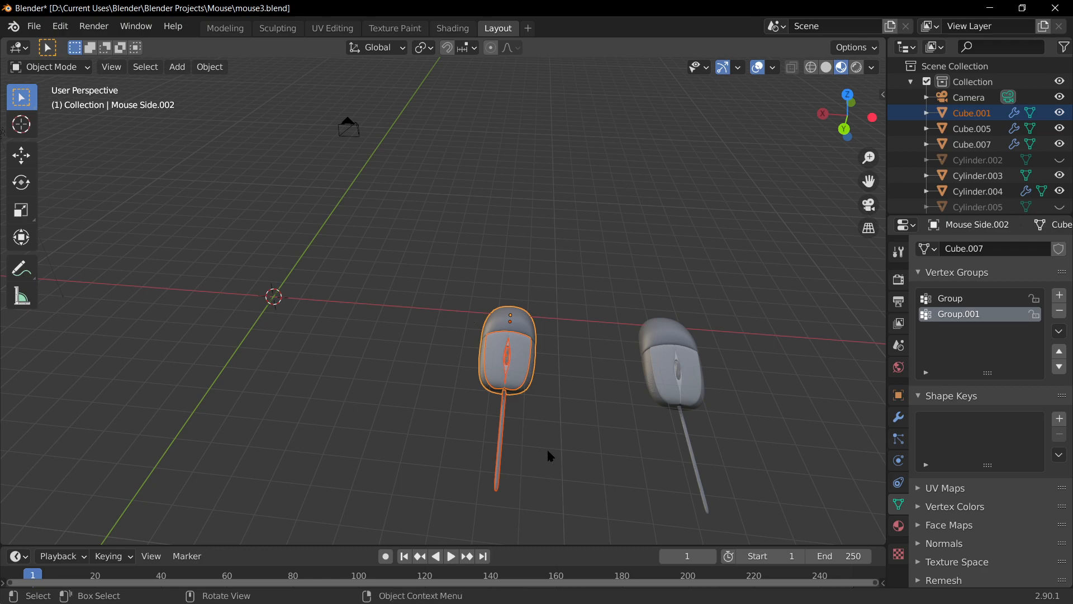
key("g")
key("x")
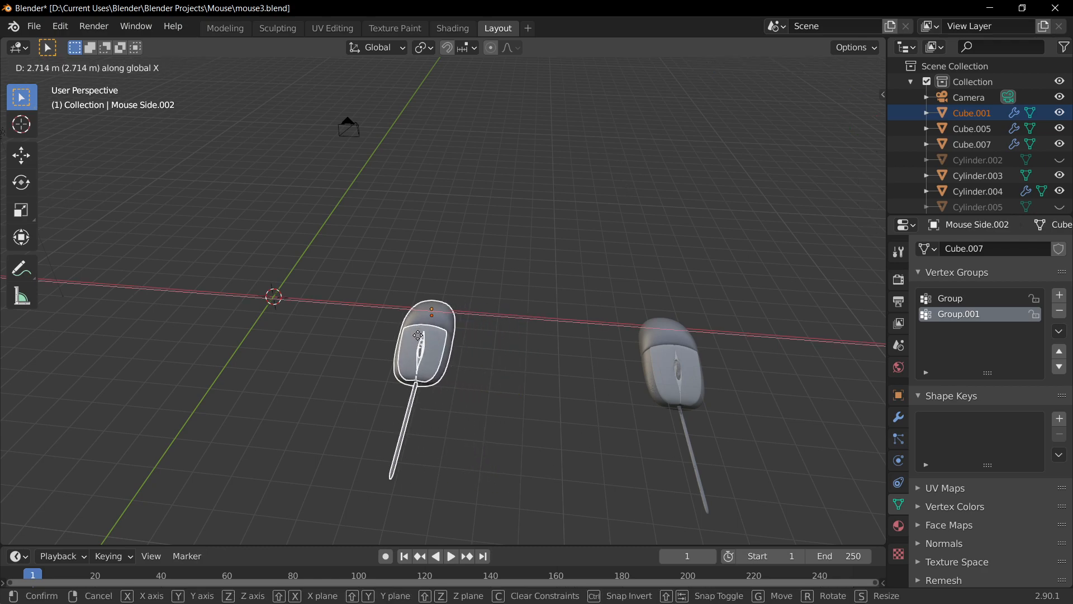
key("Escape")
scroll(502, 371, "up", 2)
key("g")
key("y")
key("Escape")
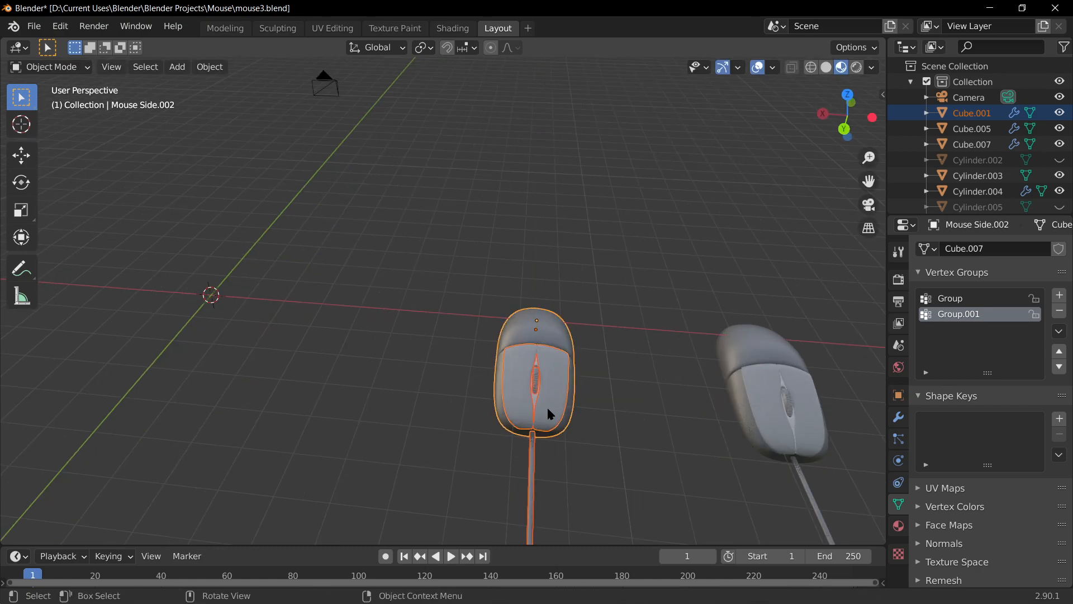
In wireframe shading, box-select the whole mouse nearest the origin and copy its objects.
key("shift+z")
middle_click_drag(561, 428, 519, 284, "shift")
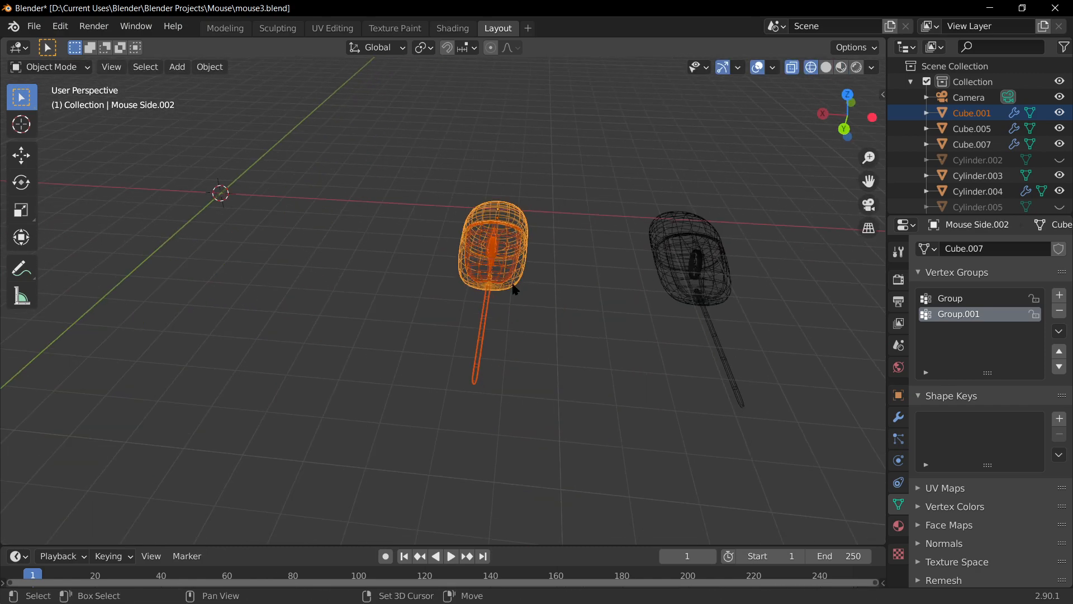
left_click_drag(573, 432, 424, 157)
key("b")
key("Escape")
key("ctrl+c")
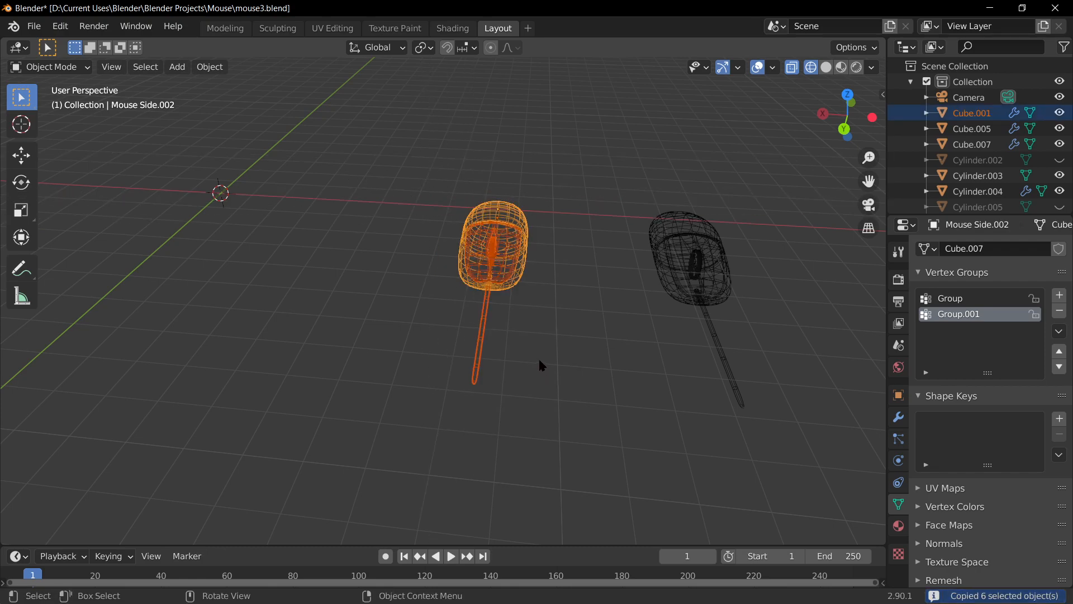
key("g")
key("x")
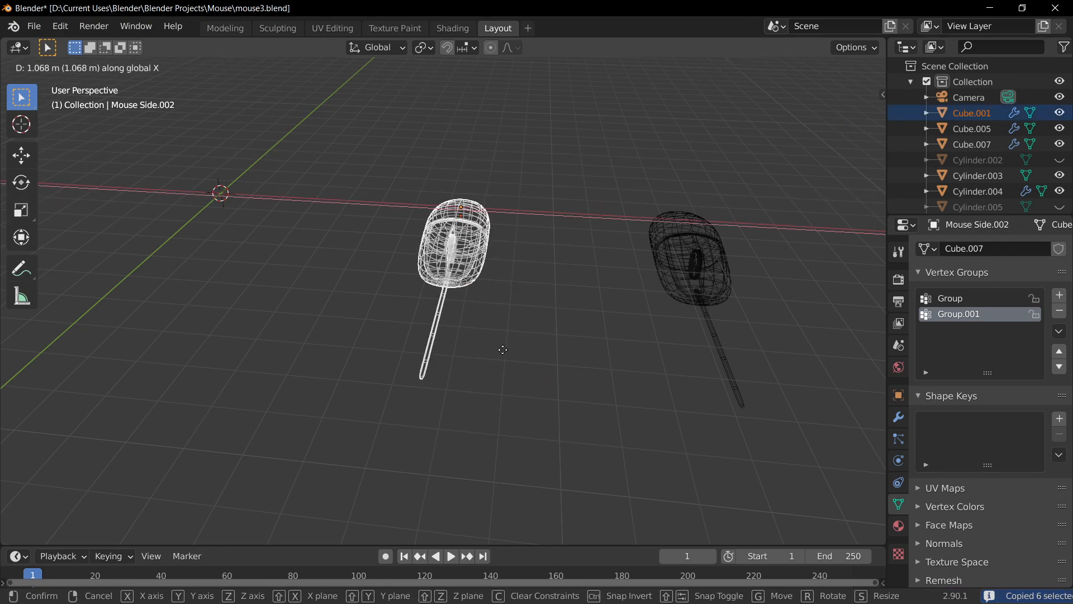
right_click(456, 333)
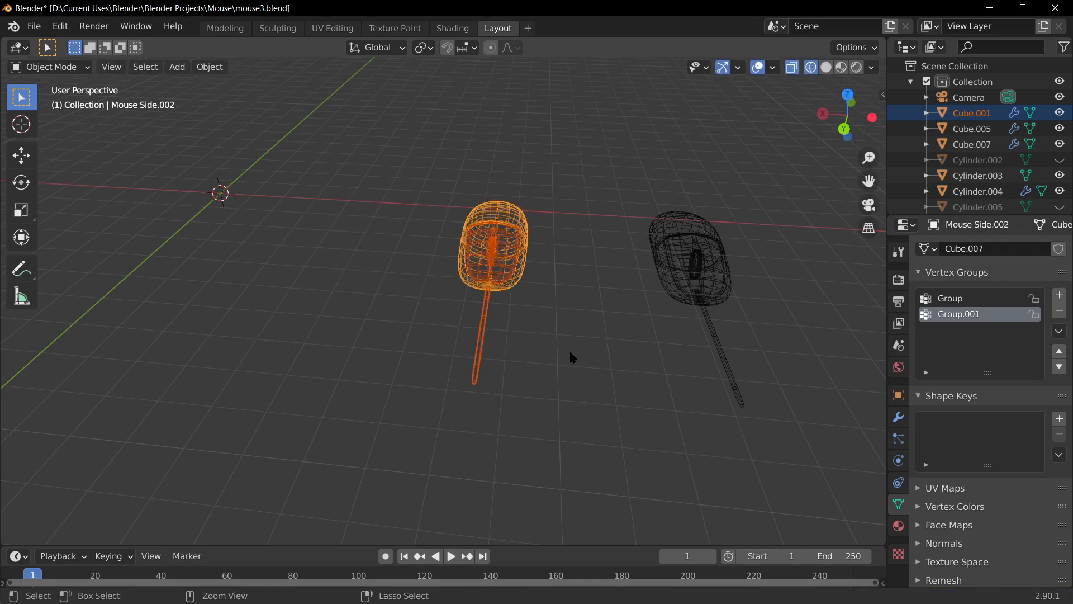
Paste the copied mouse, clear its location to place it at the world origin, and deselect it.
key("ctrl+v")
key("g")
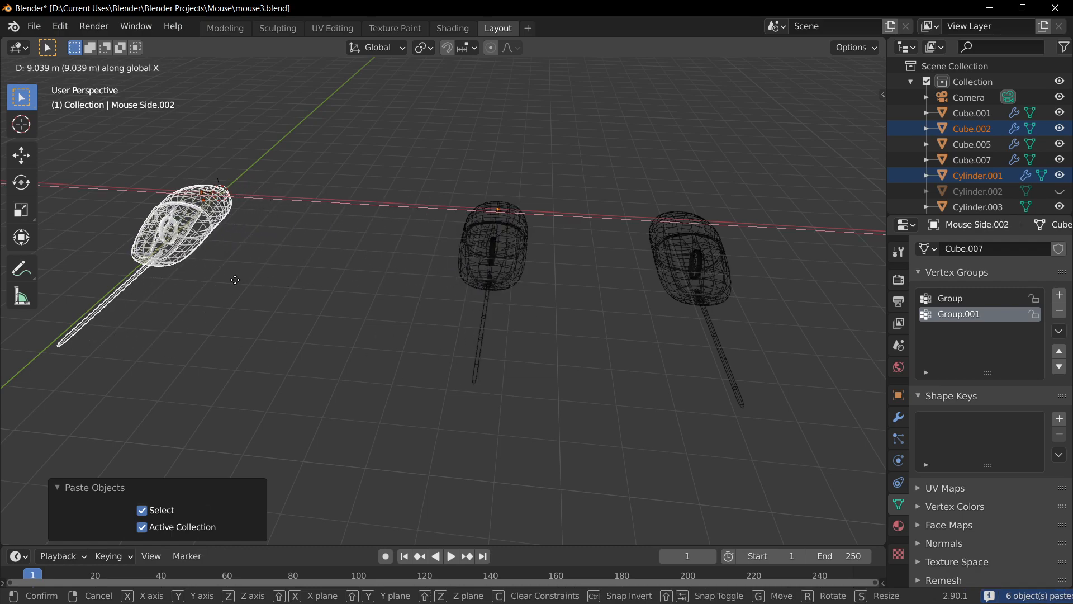
right_click(285, 293)
key("alt+g")
left_click(305, 308)
mouse_move(305, 308)
middle_mouse_down()
mouse_move(408, 175)
mouse_move(404, 274)
mouse_move(631, 334)
mouse_move(575, 269)
mouse_move(425, 320)
middle_mouse_up()
scroll(631, 334, "up", 5)
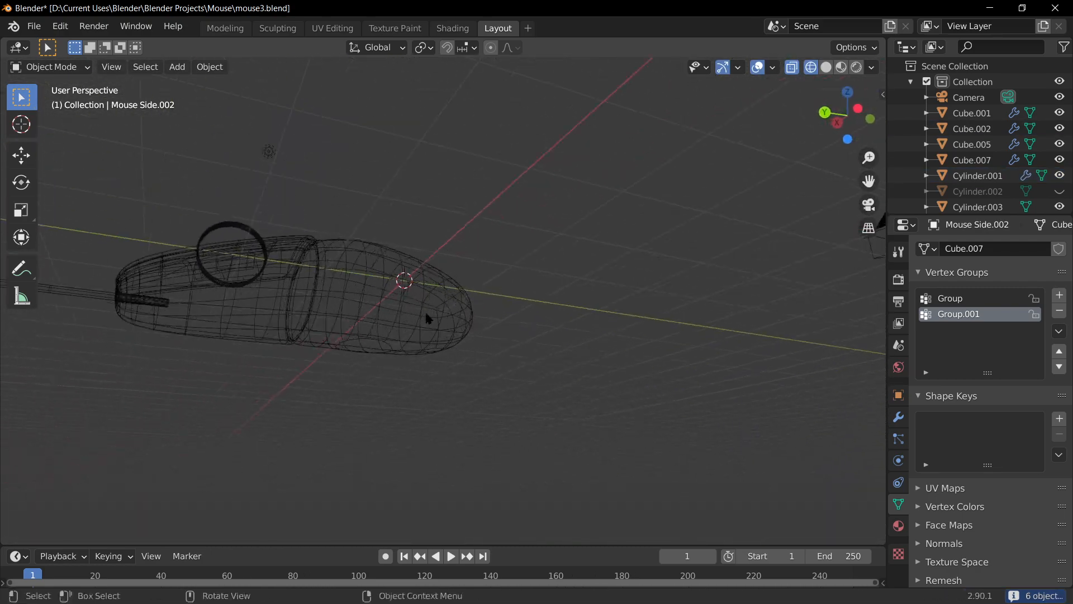
Switch to Material Preview shading and select the body of the mouse at the origin.
left_click(842, 67)
mouse_move(377, 252)
middle_mouse_down()
mouse_move(125, 222)
mouse_move(341, 388)
mouse_move(428, 159)
middle_mouse_up()
key("Tab")
key("Tab")
left_click(432, 330)
middle_click_drag(433, 330, 499, 277)
middle_click_drag(488, 242, 210, 222)
Open the mouse body for editing and bring the circular opening in its underside into close view.
key("Tab")
key("Tab")
key("Tab")
middle_click_drag(470, 384, 465, 270)
middle_click_drag(427, 407, 458, 296, "shift")
scroll(472, 234, "up", 3)
middle_click_drag(471, 235, 529, 335)
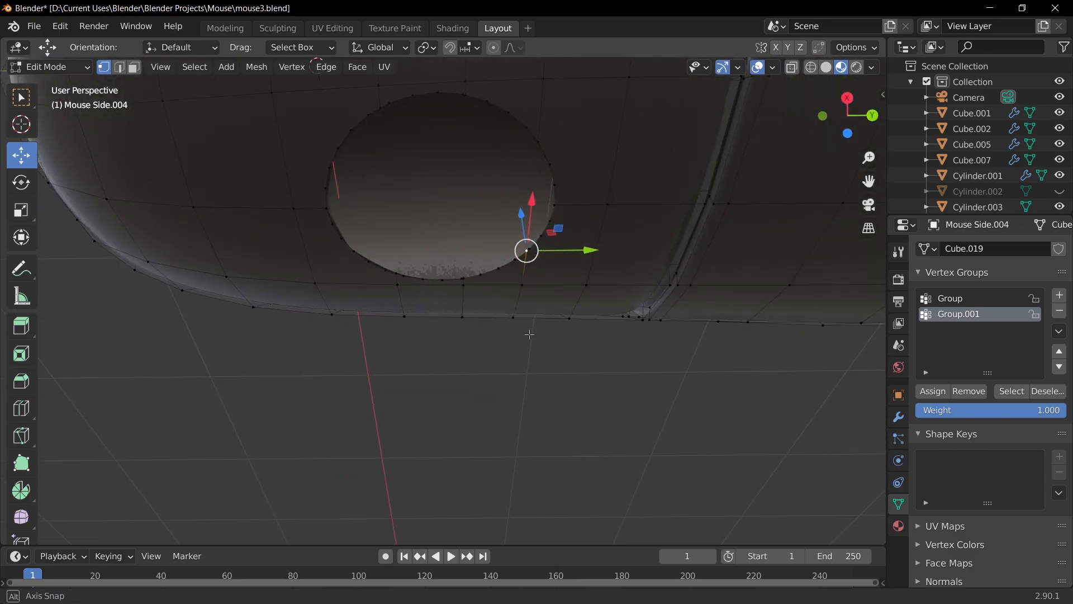